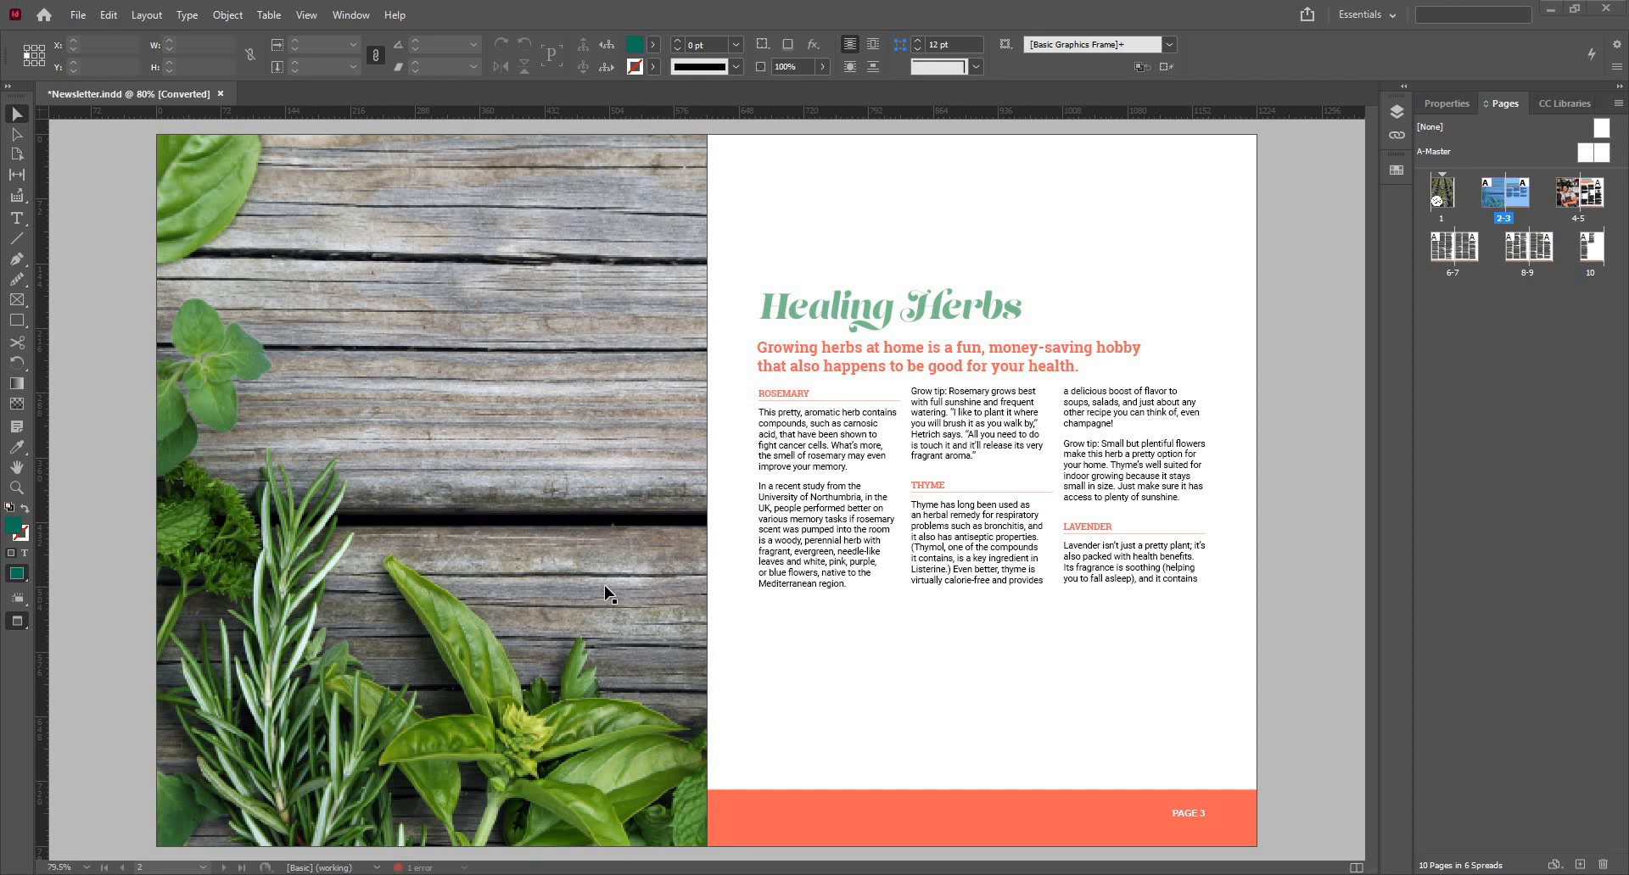
- Open the Interface preferences
click(108, 14)
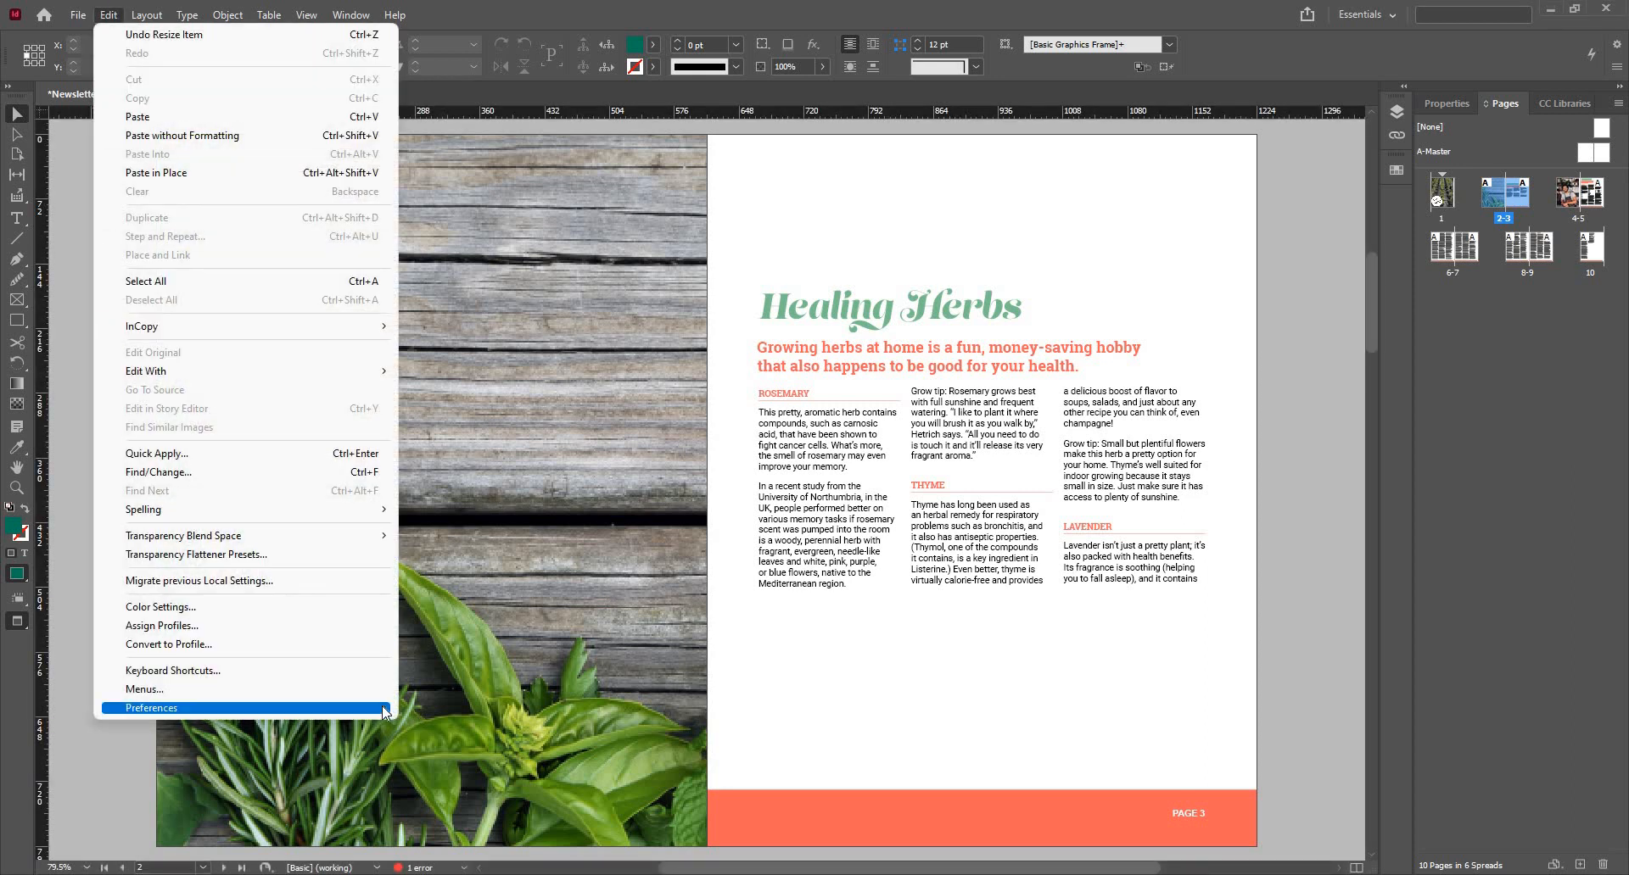
mouse_move(255, 707)
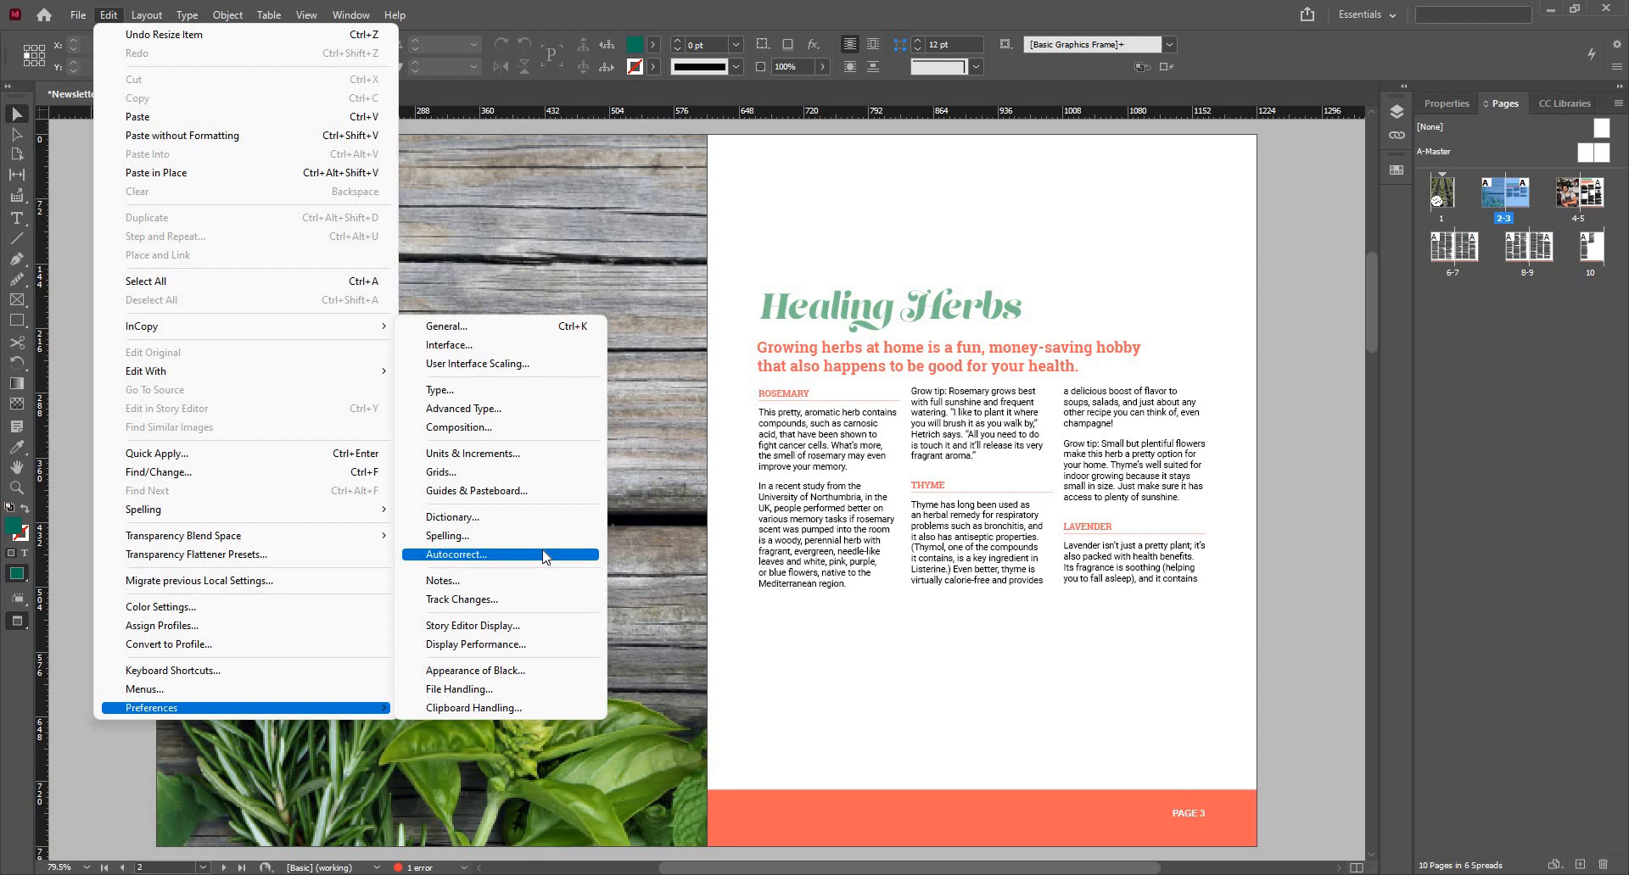
click(541, 334)
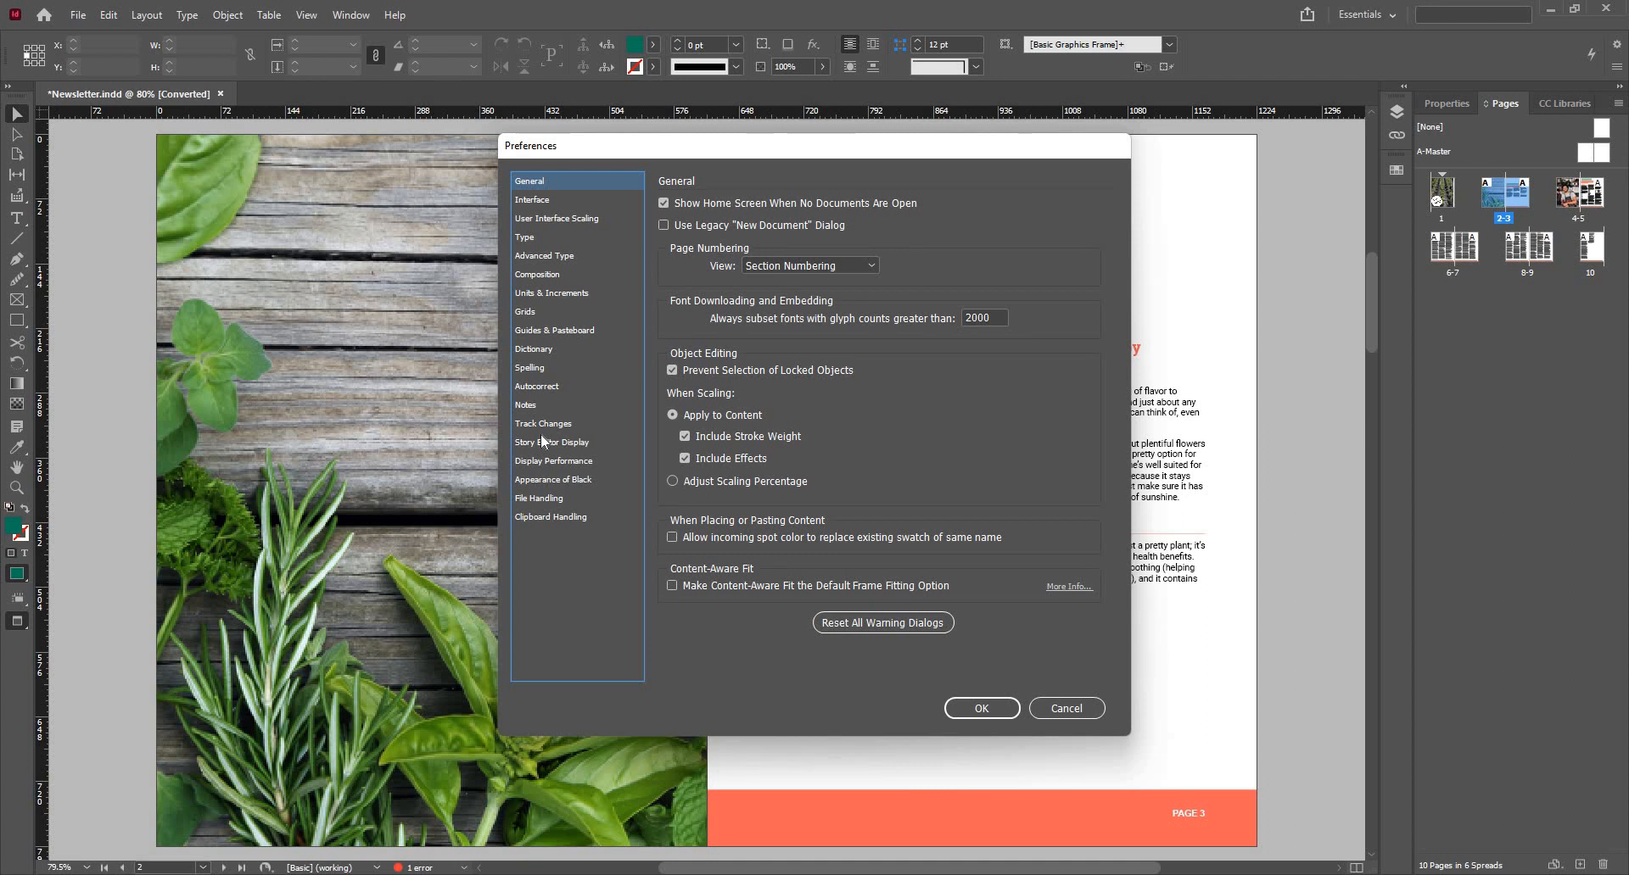
click(539, 201)
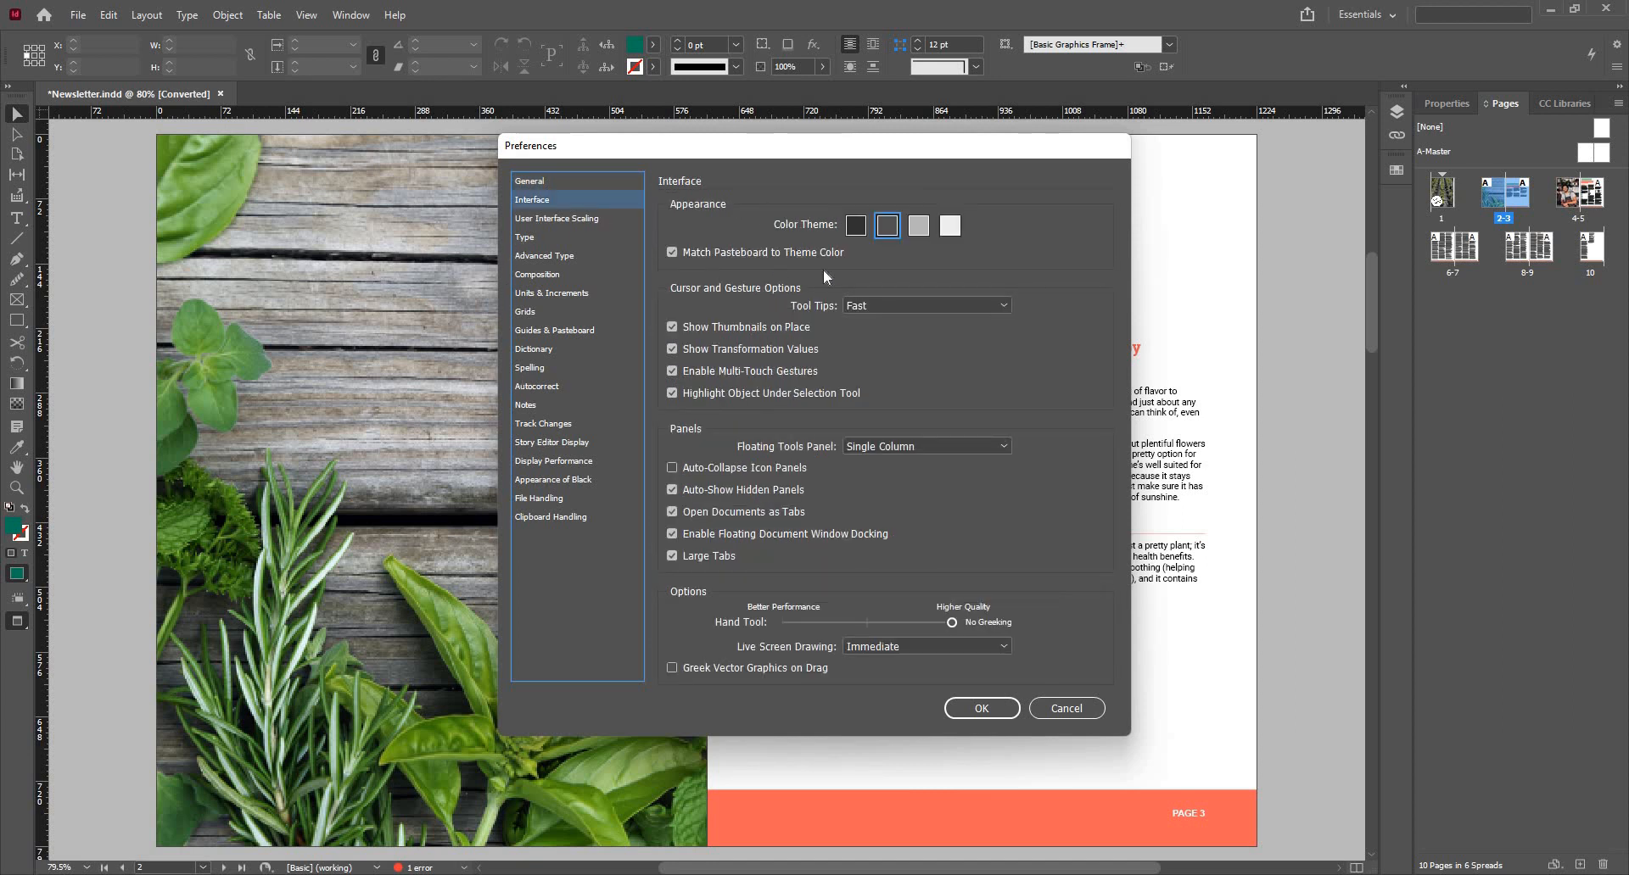
- Try the Dark color theme and the Double Column and Single Row tools panel layouts, returning to Medium Dark and Single Column
click(864, 228)
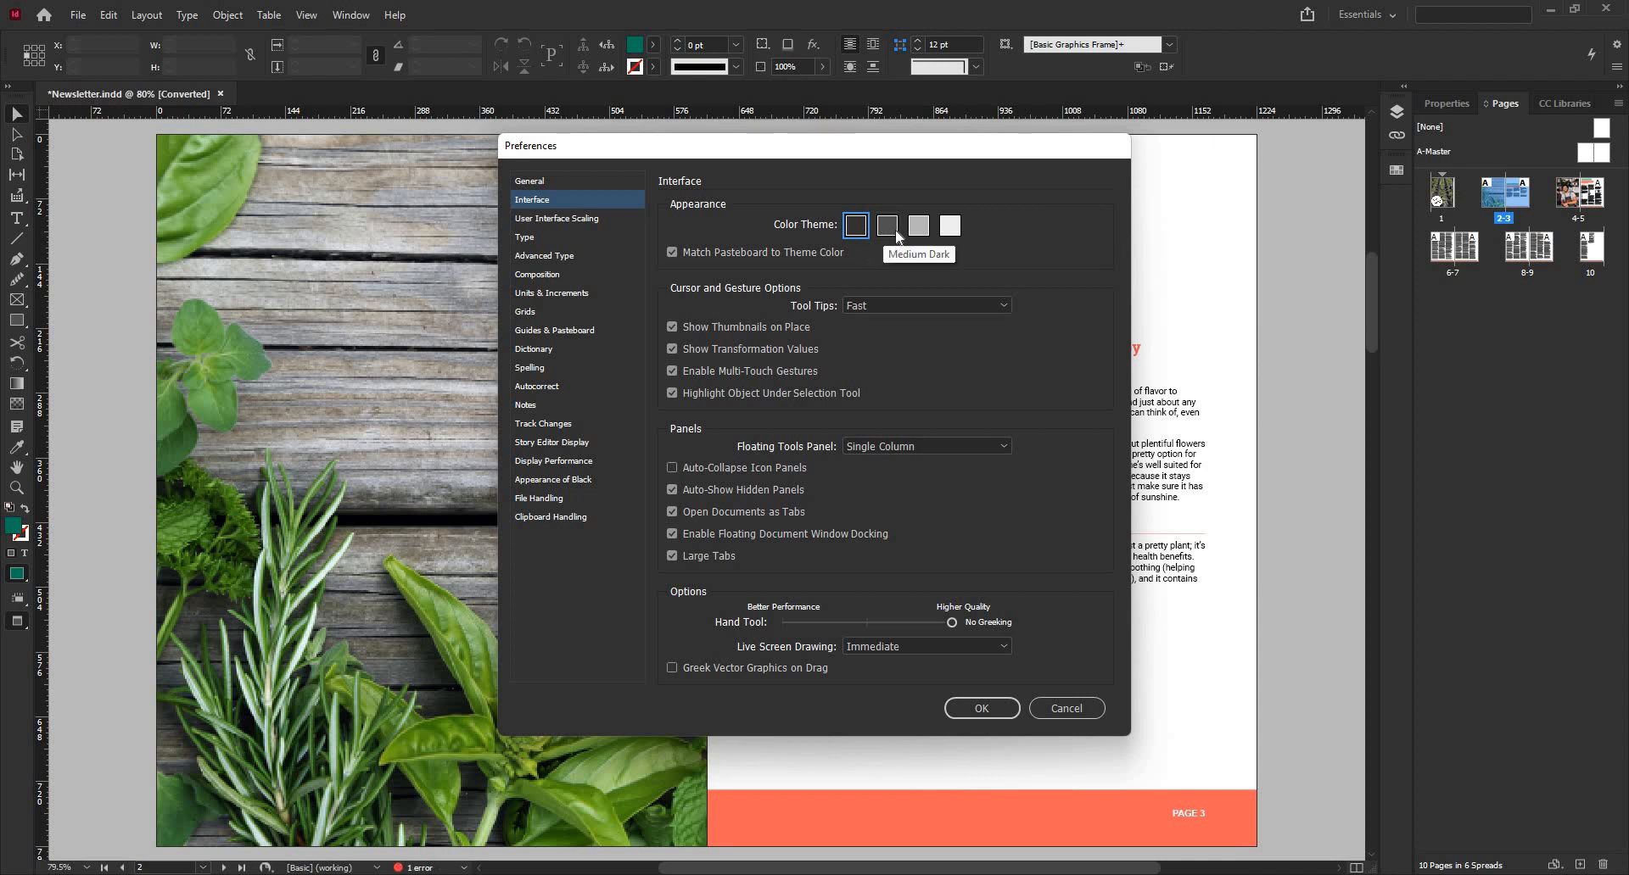
click(898, 235)
click(897, 447)
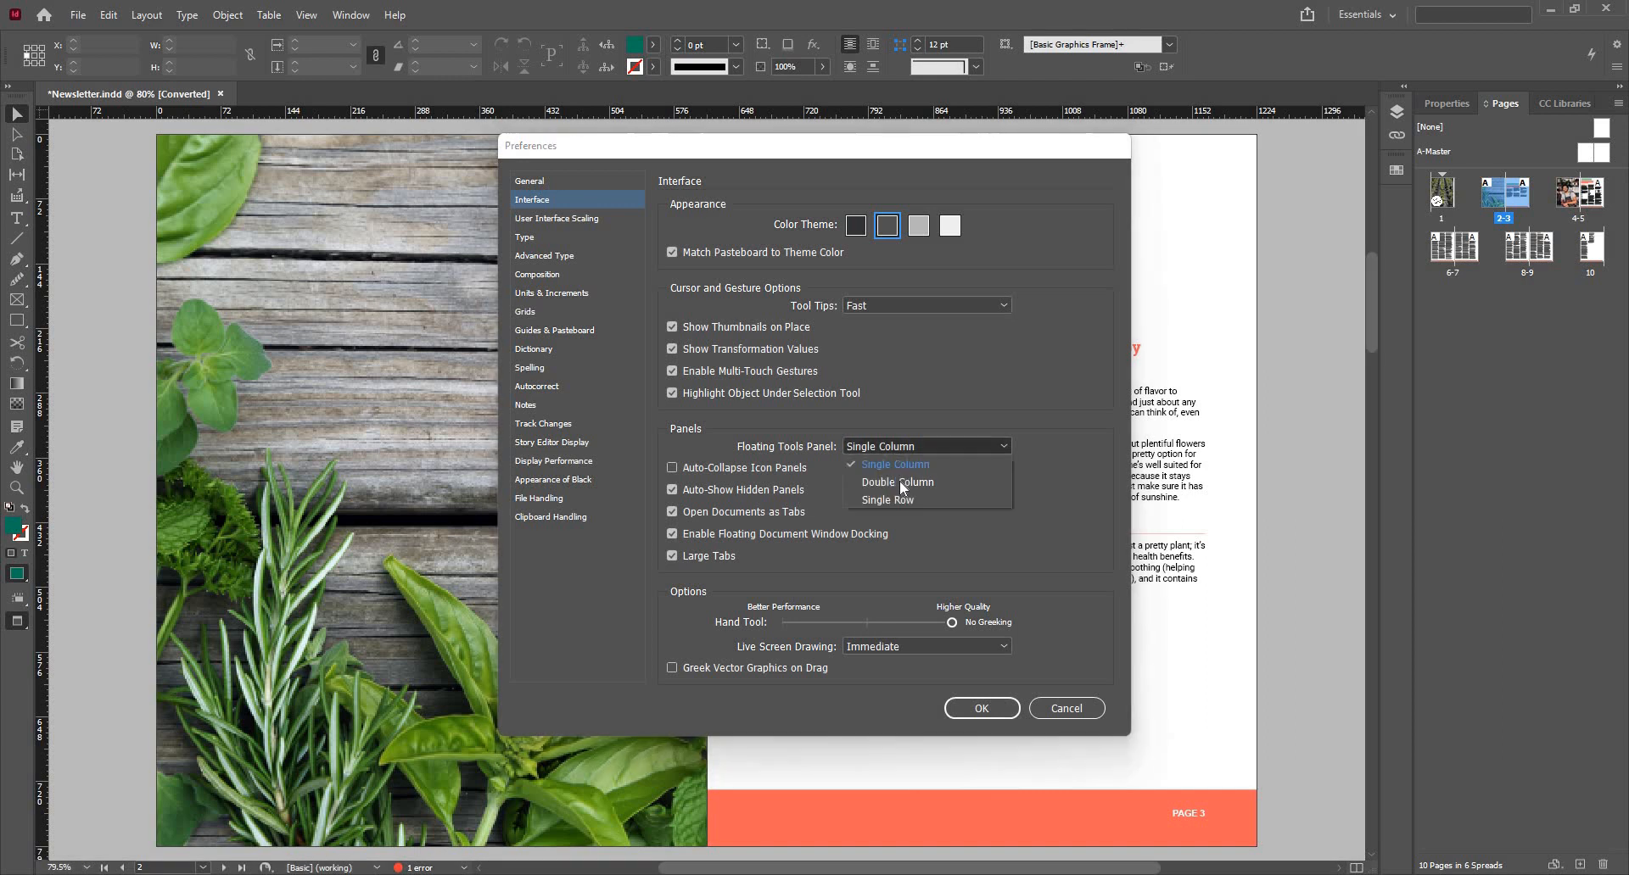
click(902, 482)
click(904, 447)
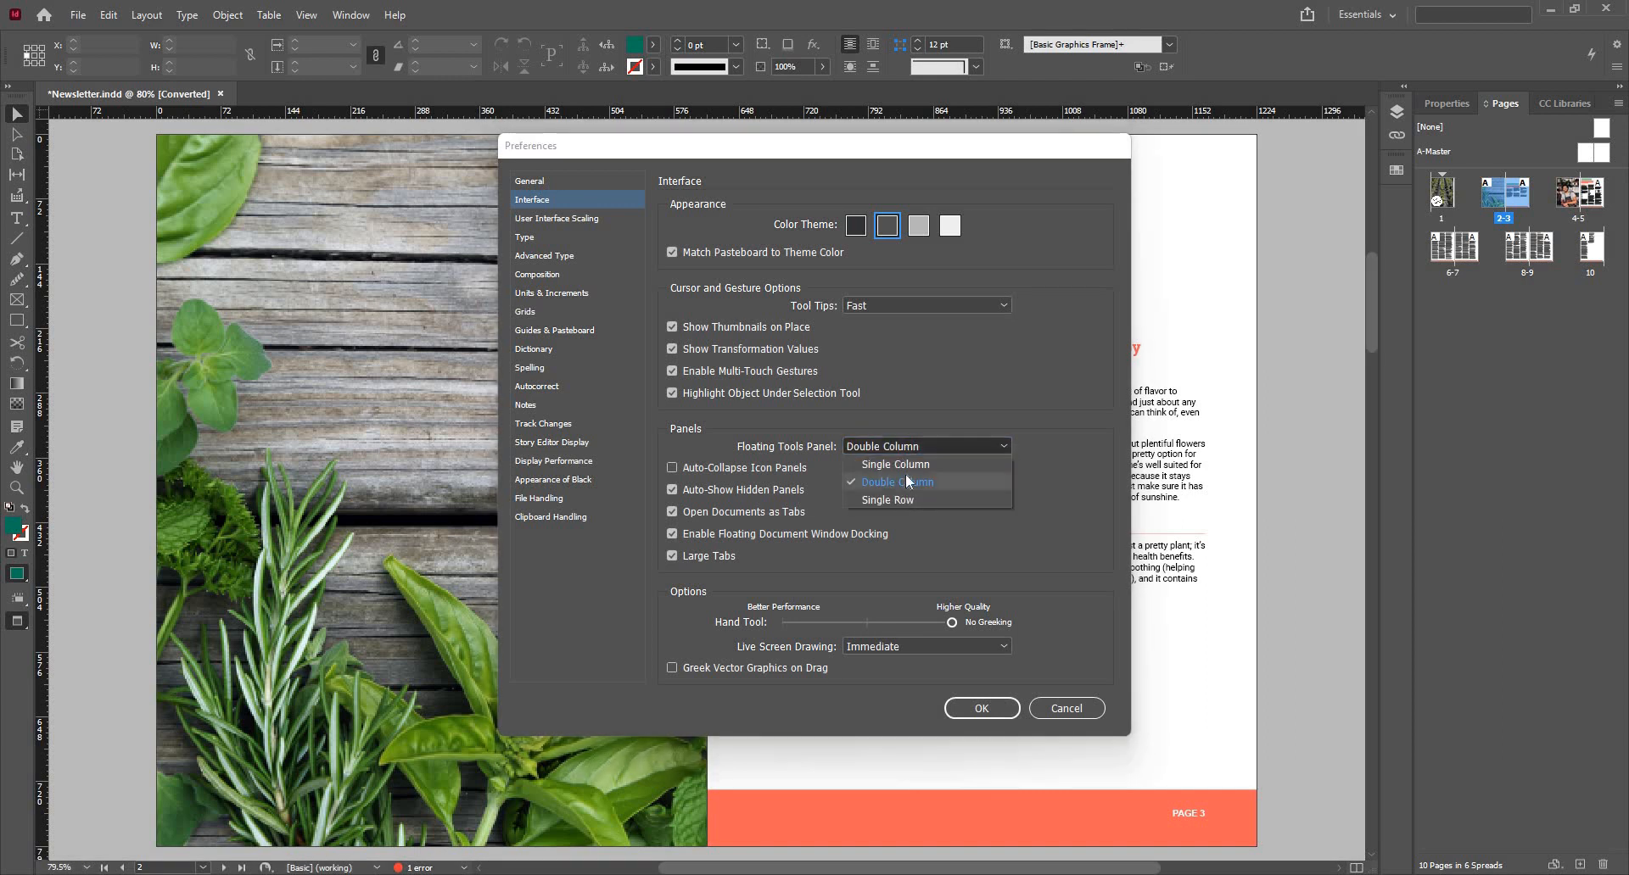
click(906, 500)
click(909, 447)
click(909, 466)
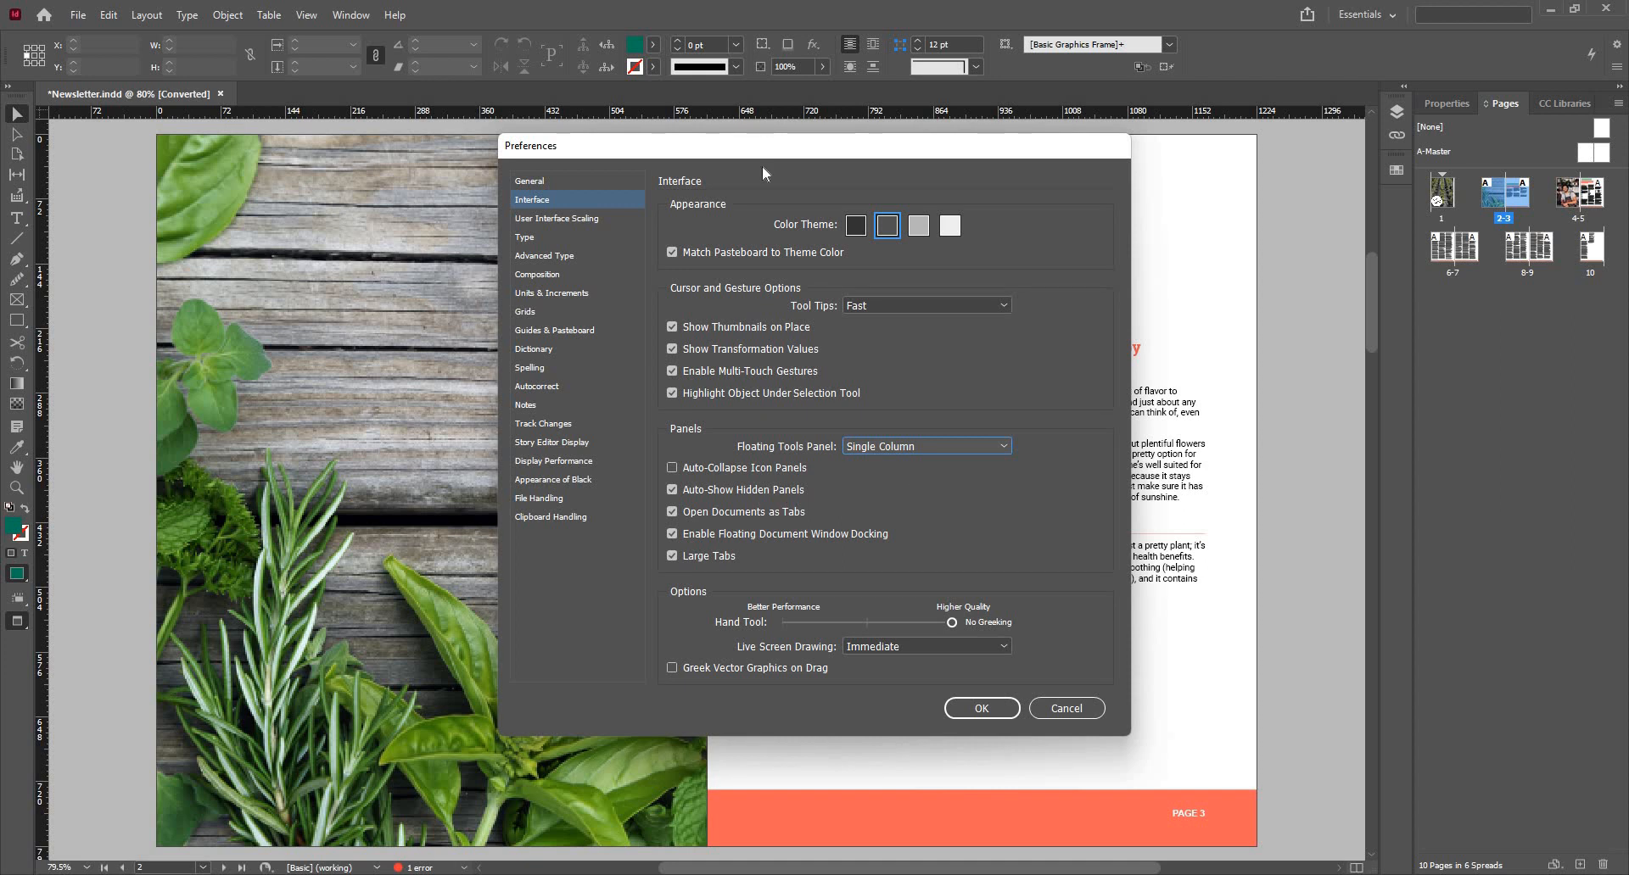
- Preview the Light and Medium Light color themes for the interface
click(949, 236)
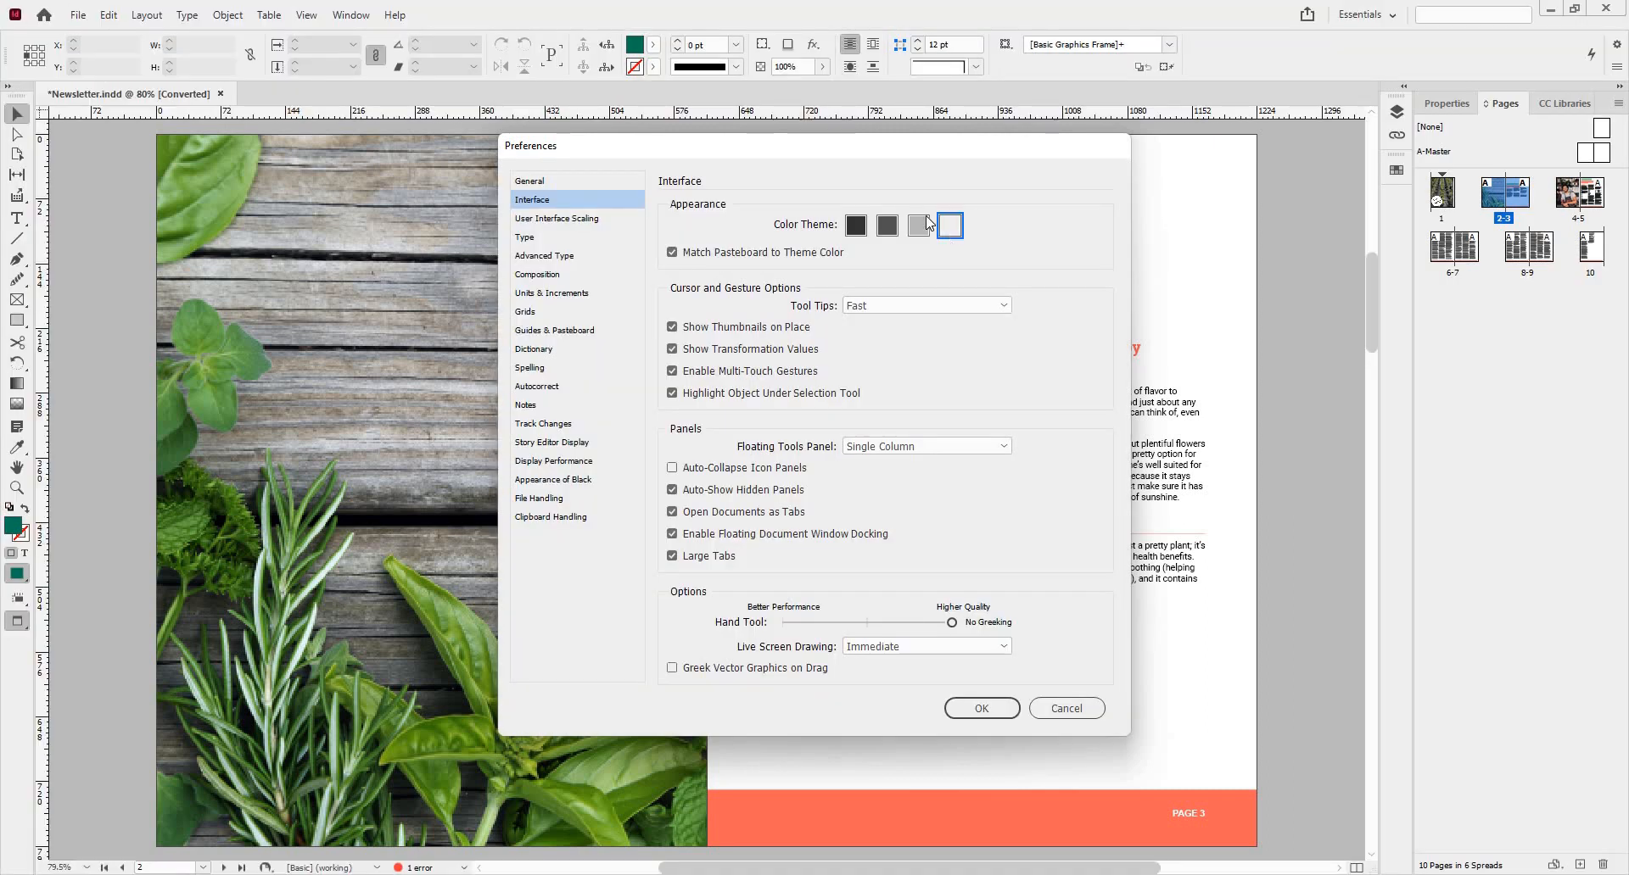
click(920, 228)
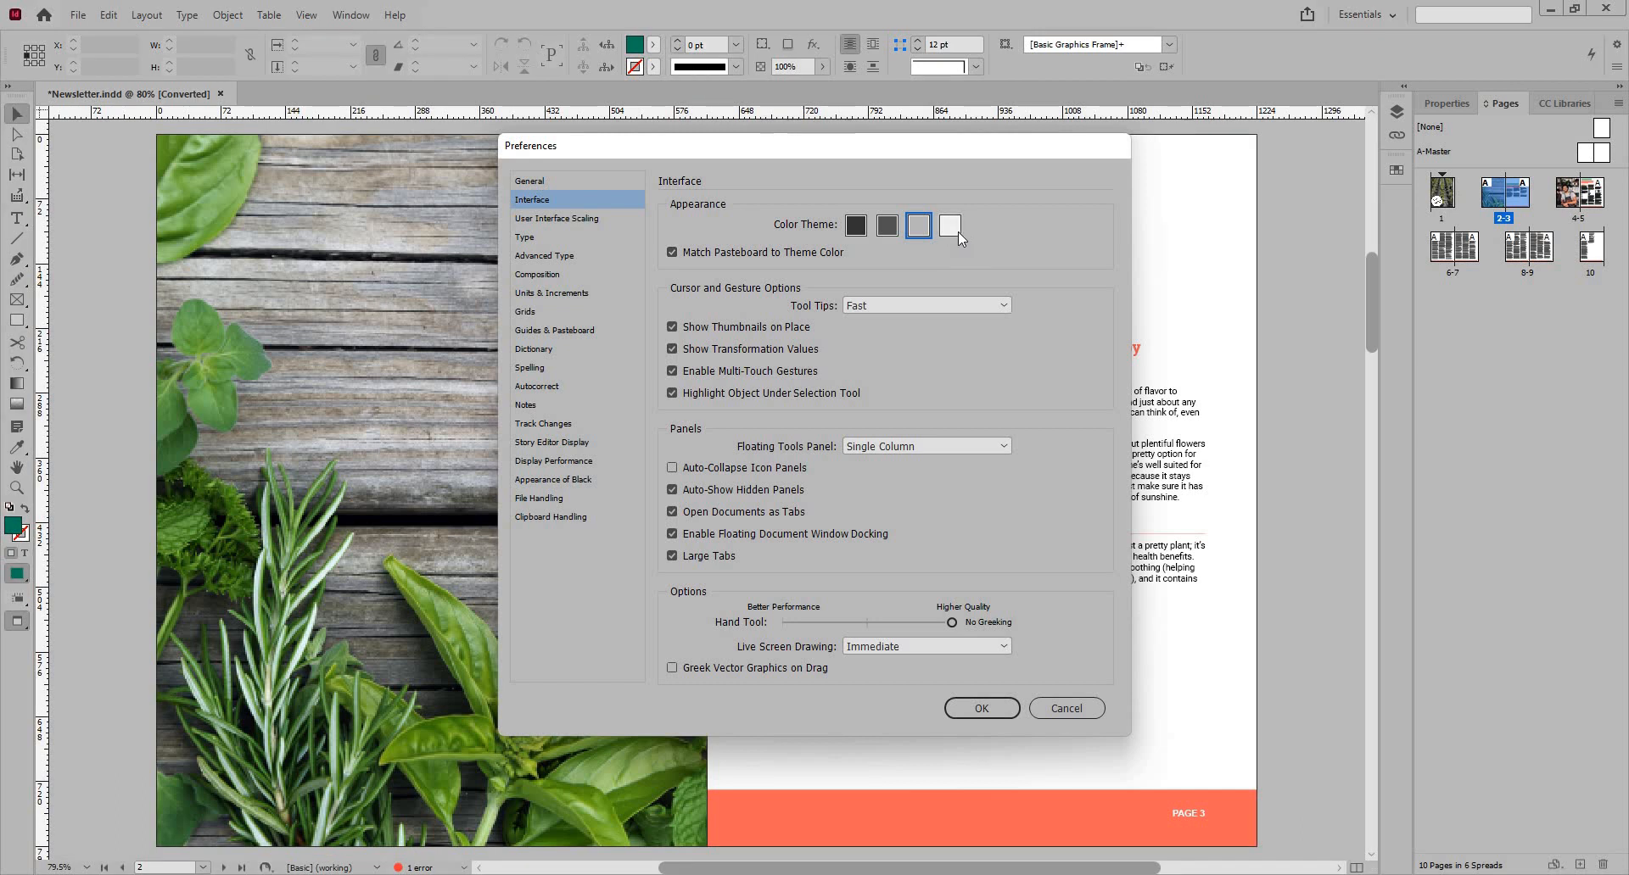
click(949, 227)
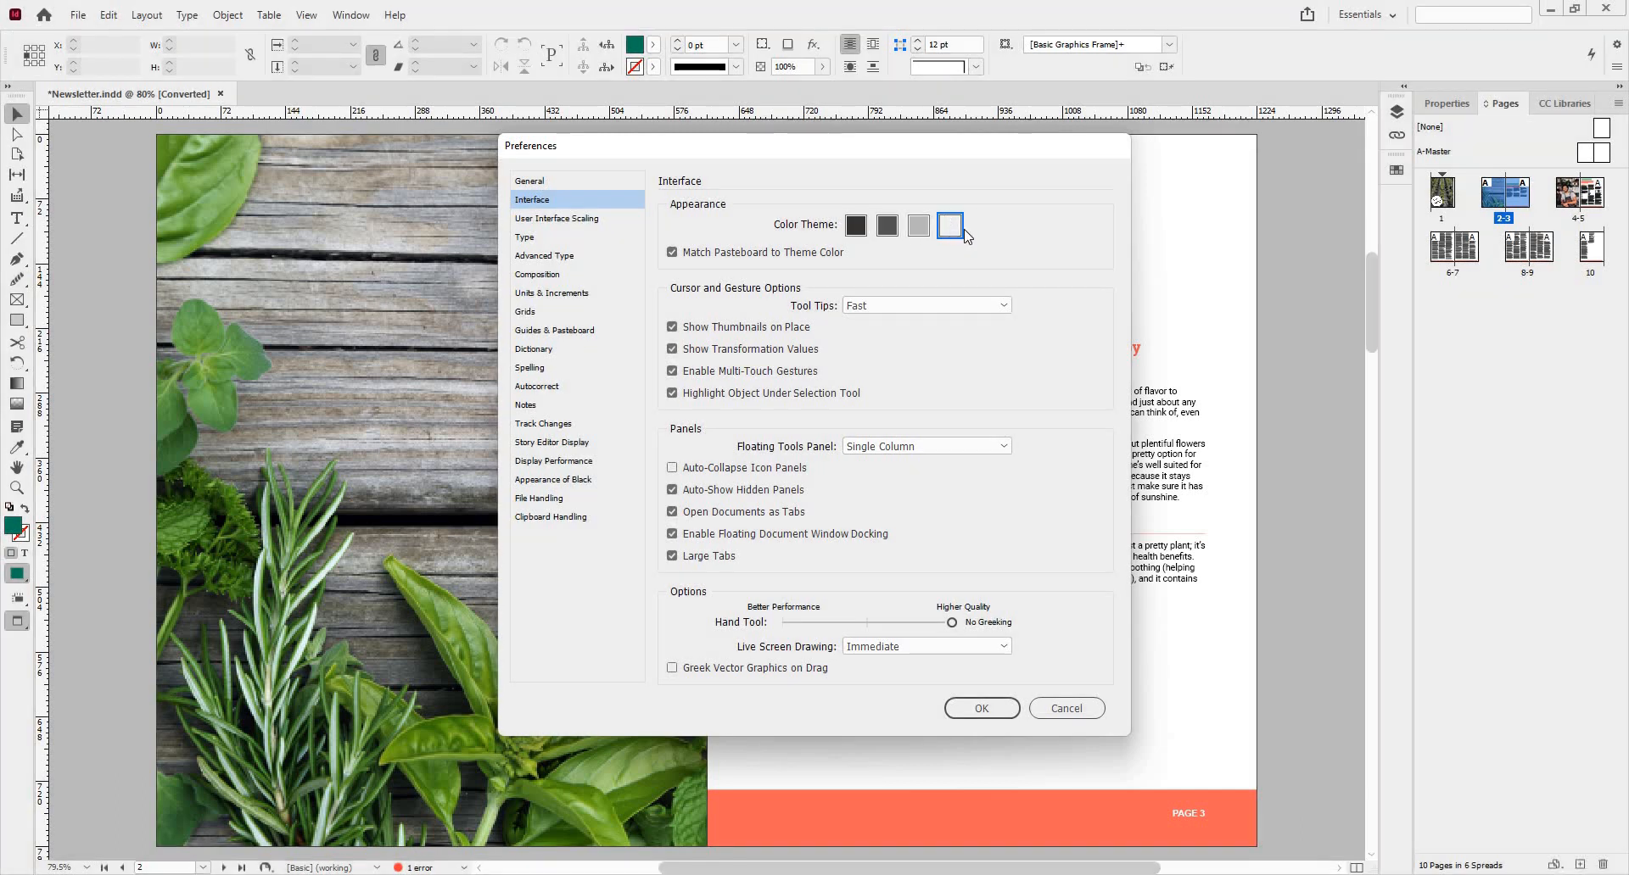
- Set the interface color theme to Dark and keep the tool tips speed on Fast
click(846, 226)
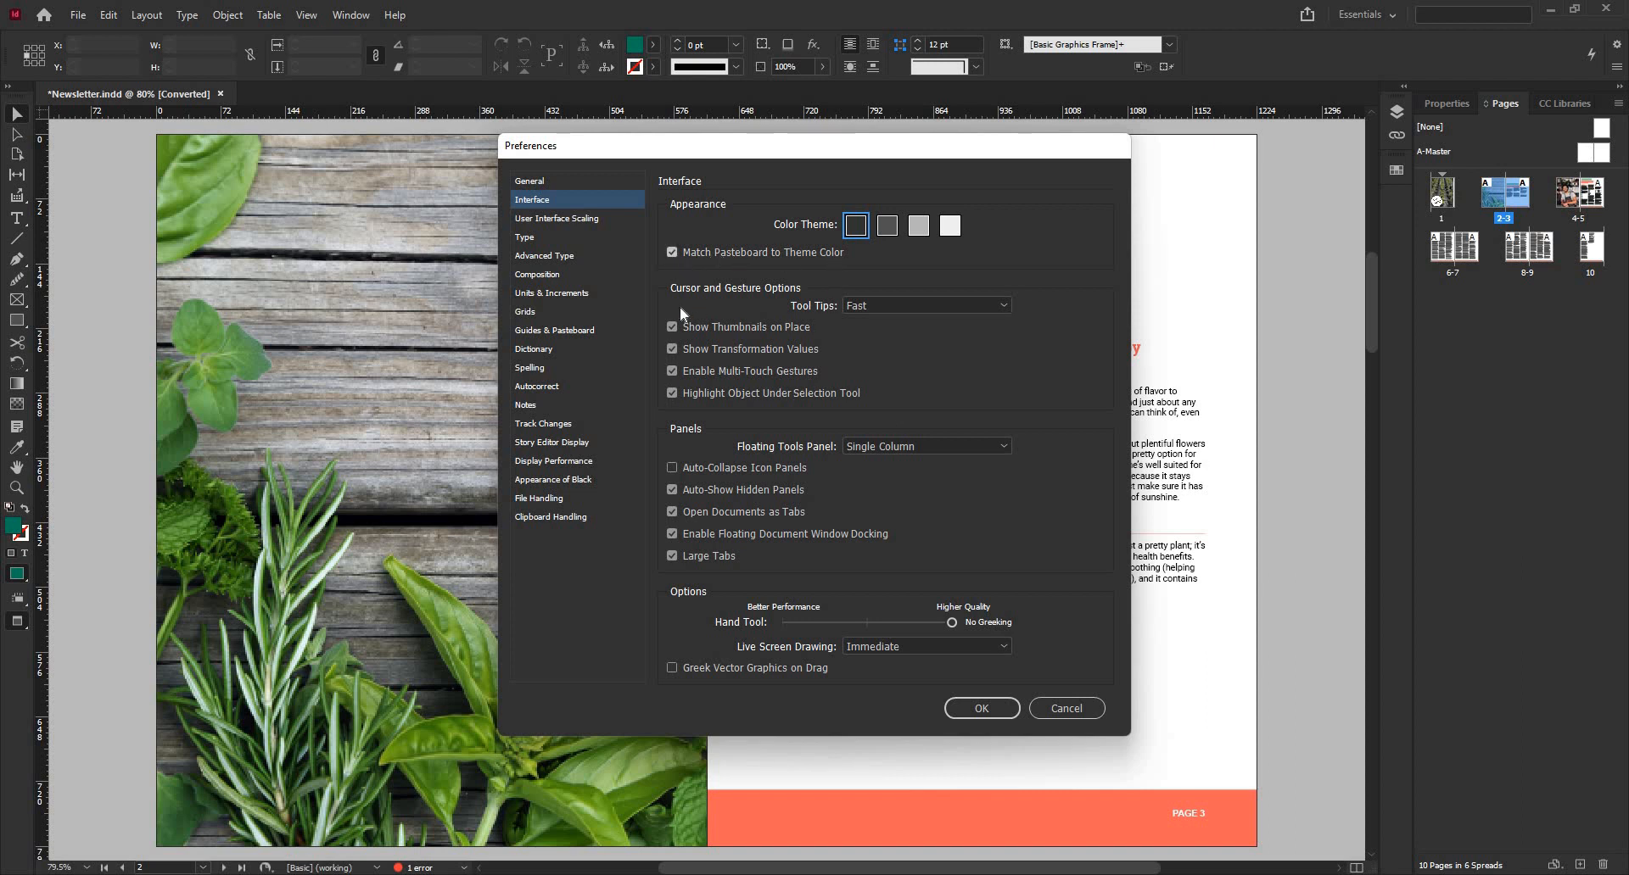
click(876, 305)
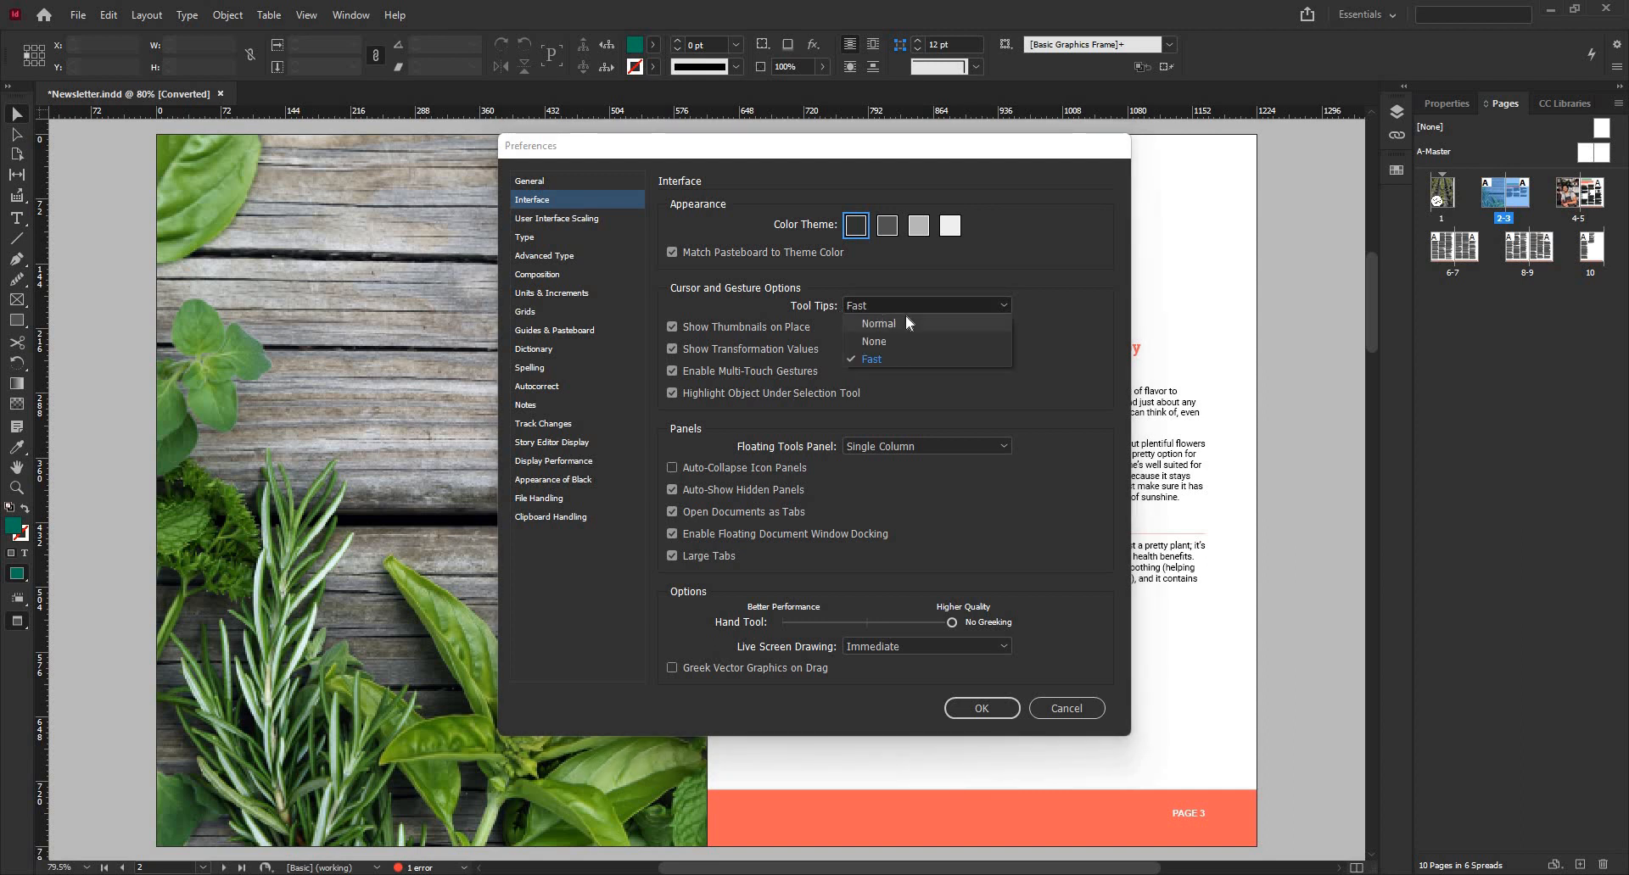
click(900, 359)
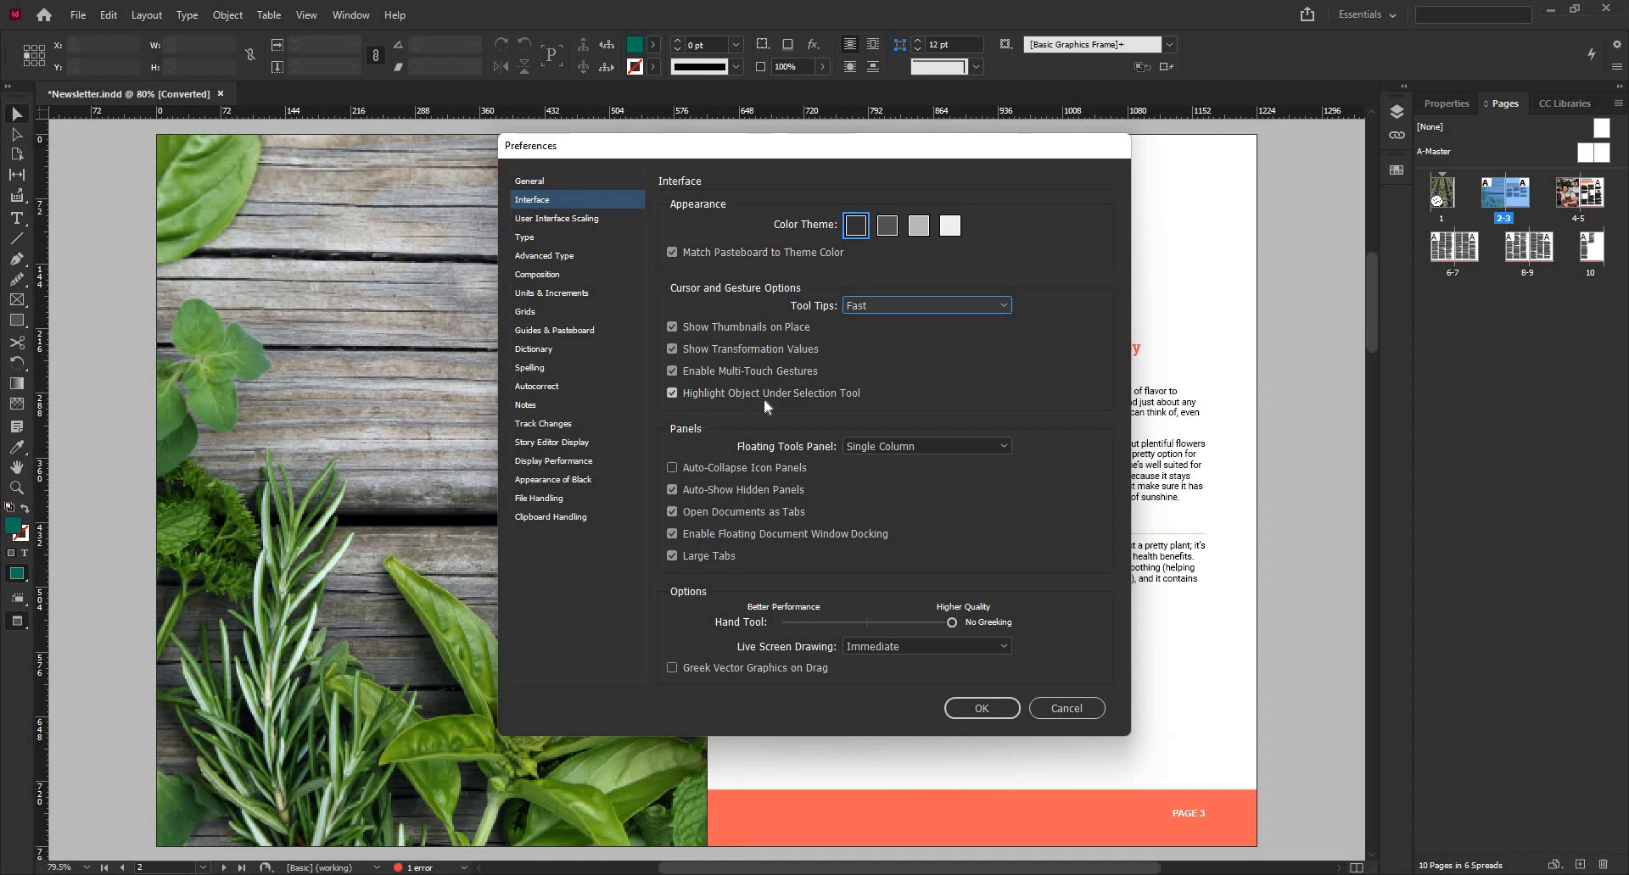
- Set the floating tools panel to Double Column and apply the preferences
click(914, 449)
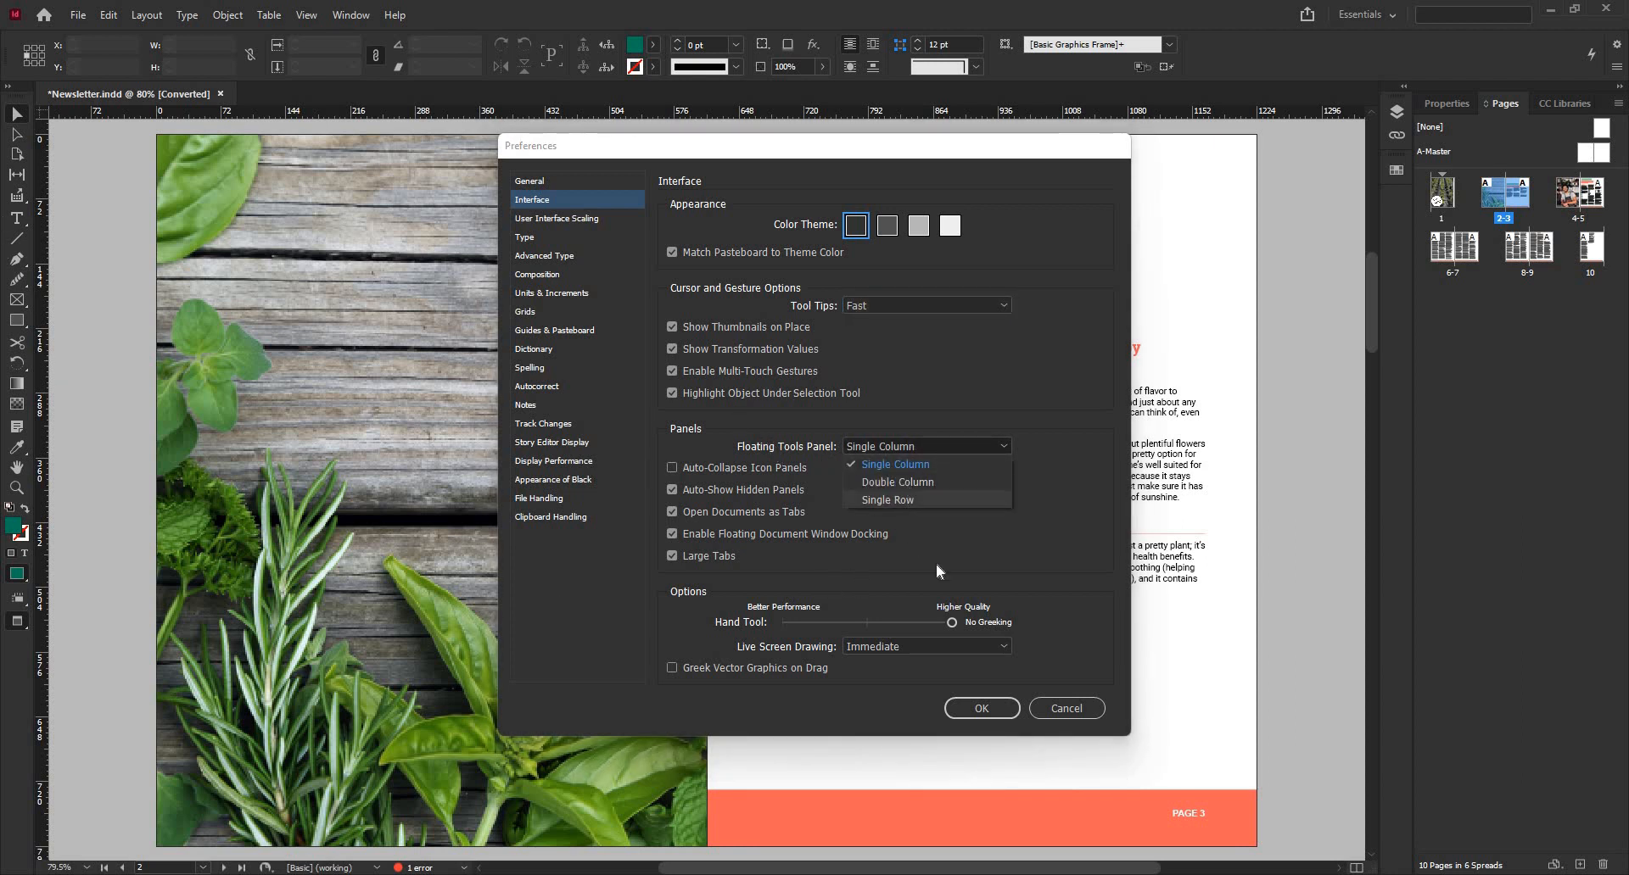
click(898, 482)
key(Return)
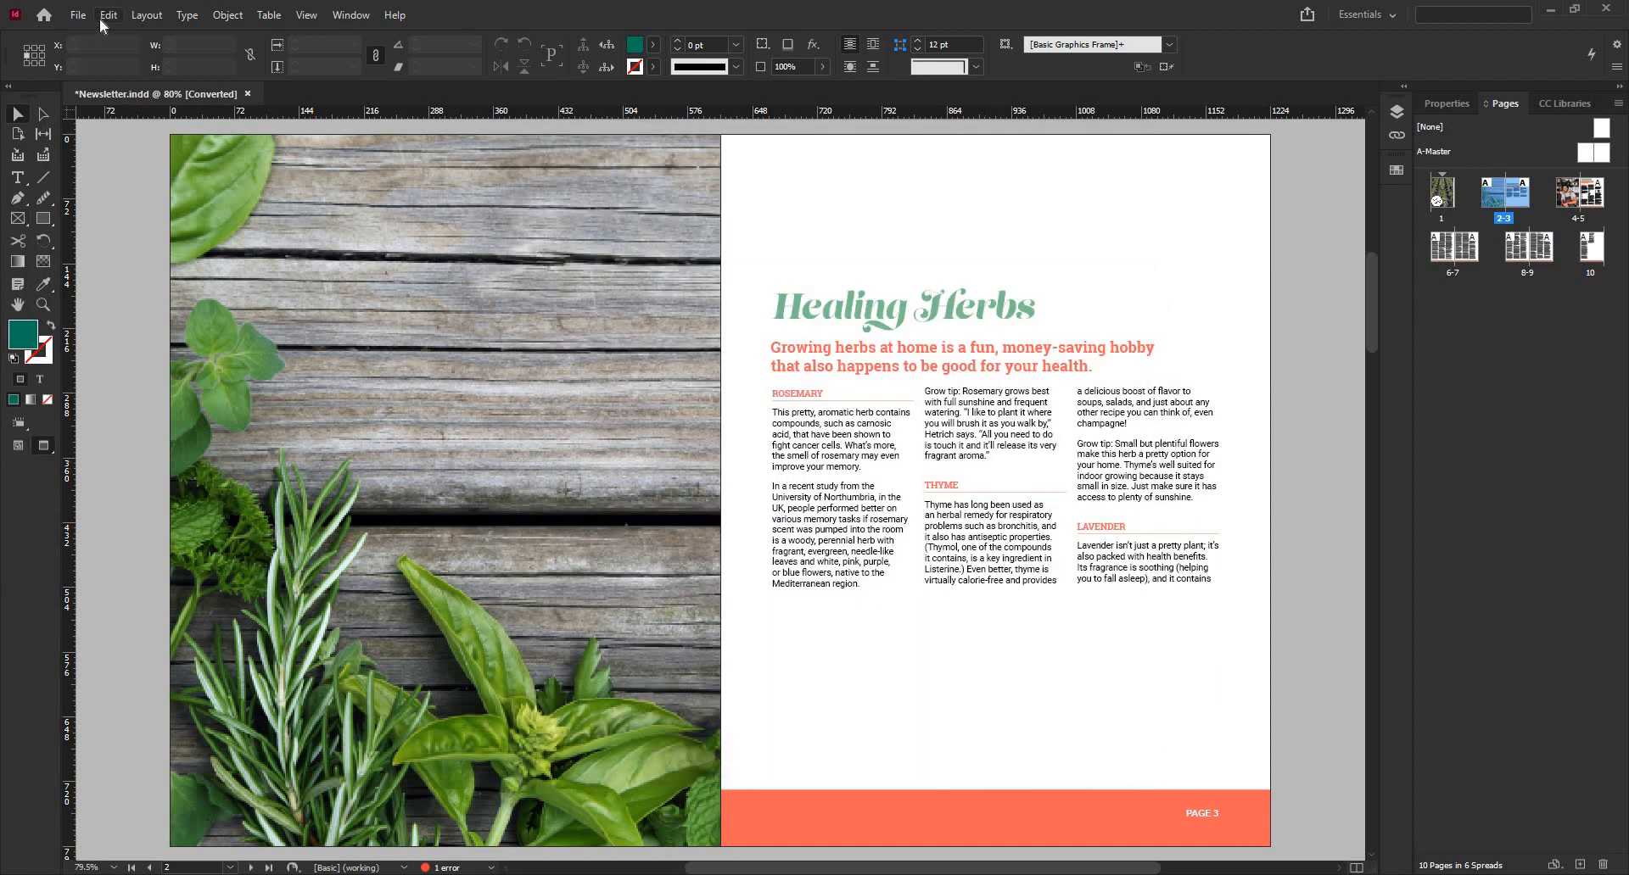
- Set the floating tools panel back to Single Column, enable Auto-Collapse Icon Panels, and apply the interface preferences
key(ctrl+k)
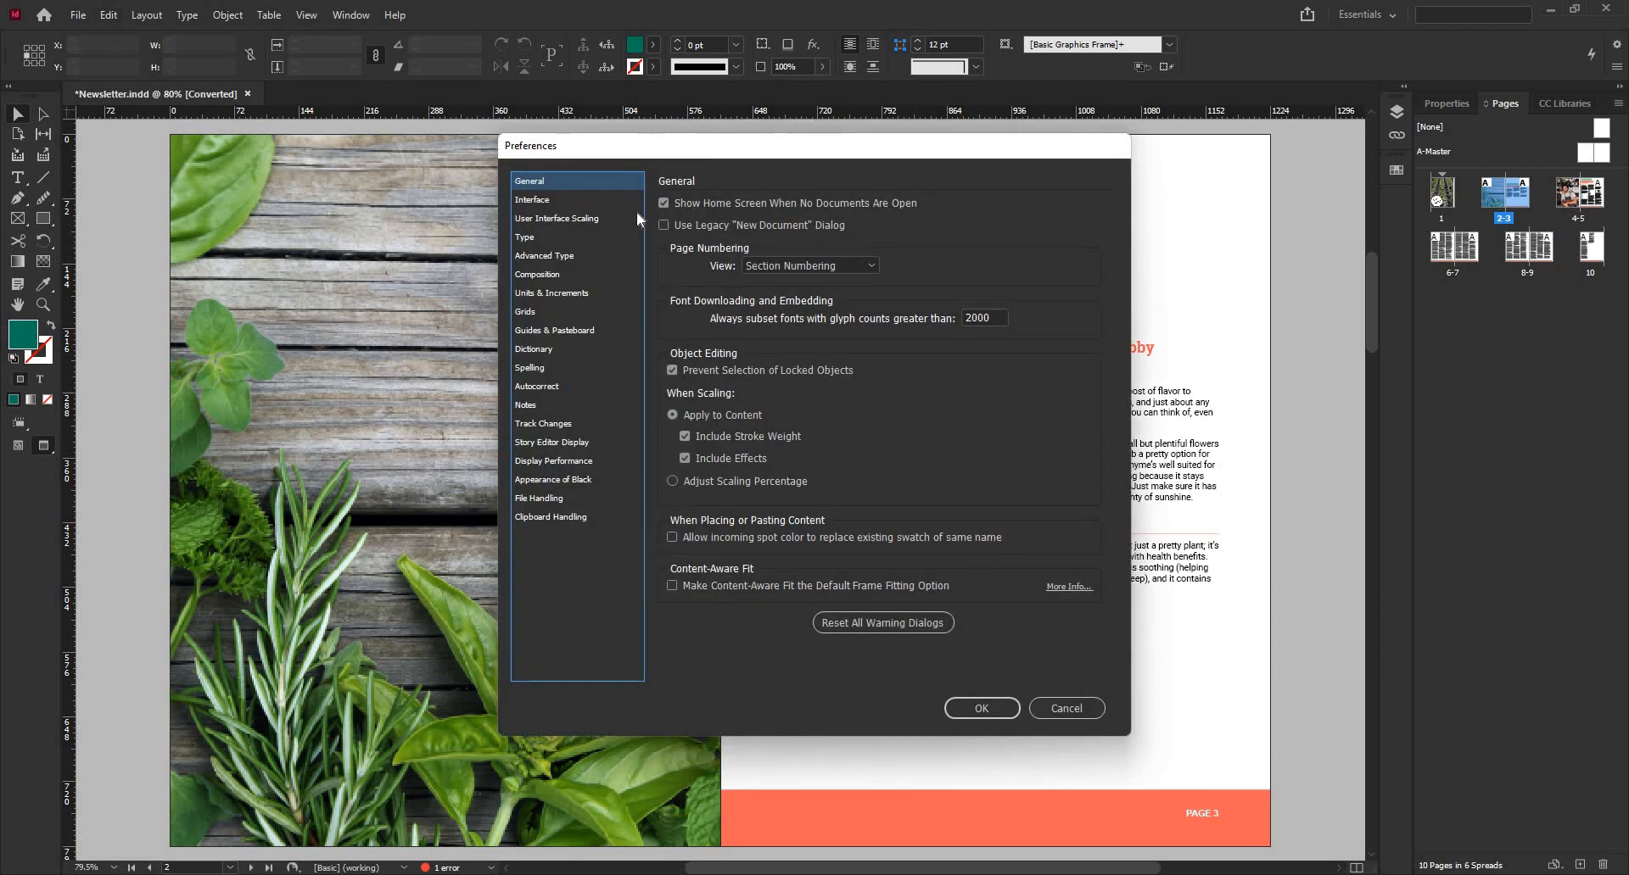
click(533, 200)
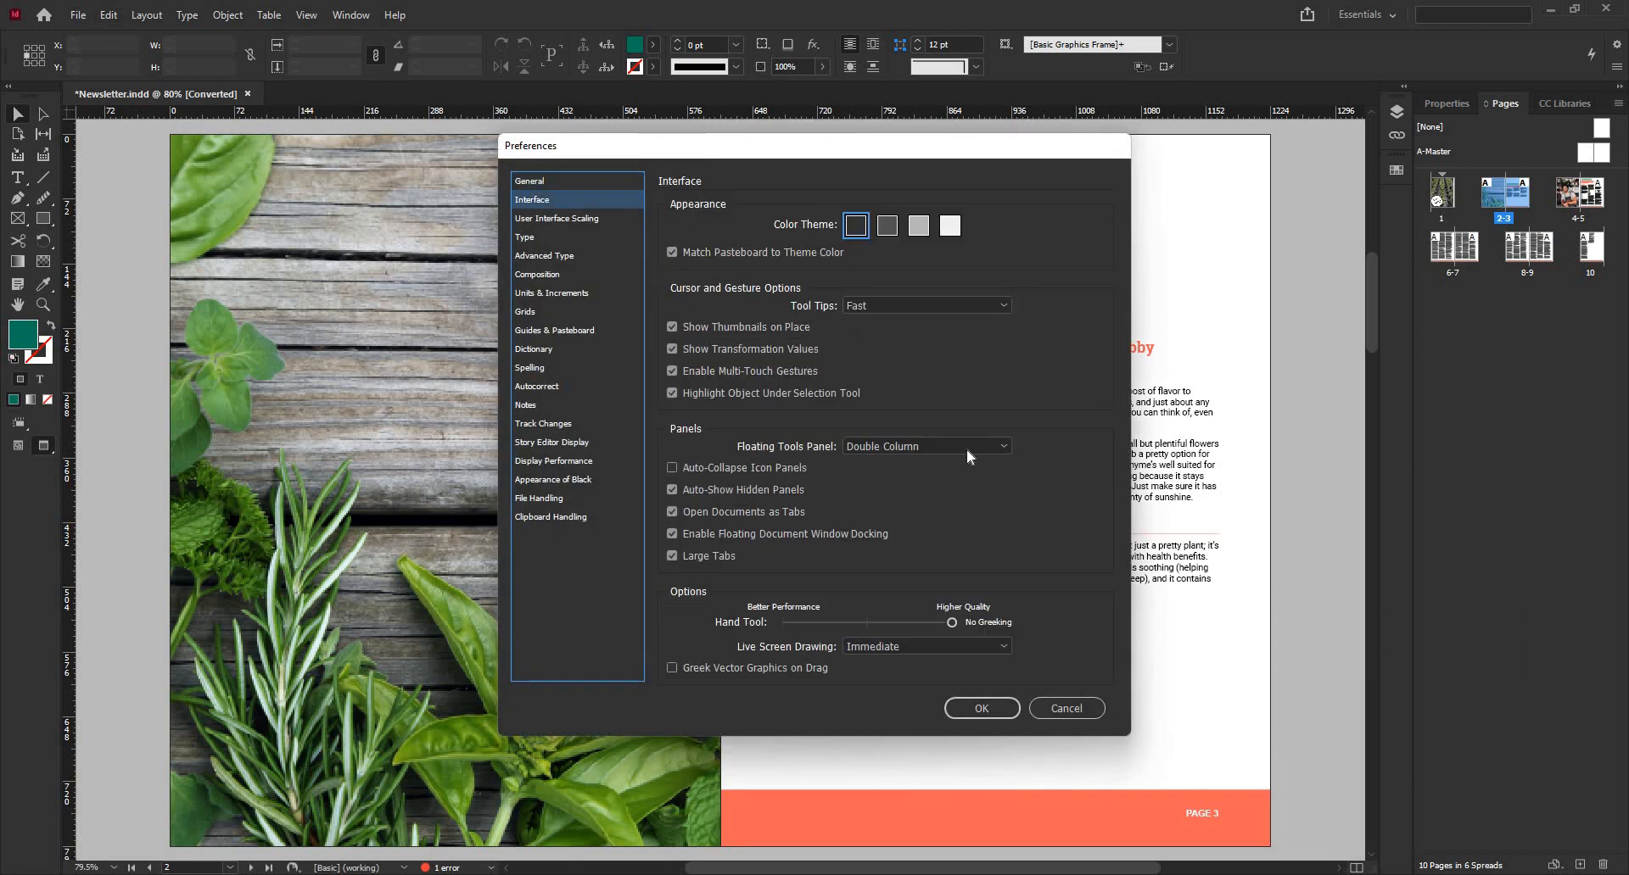
click(965, 448)
click(897, 466)
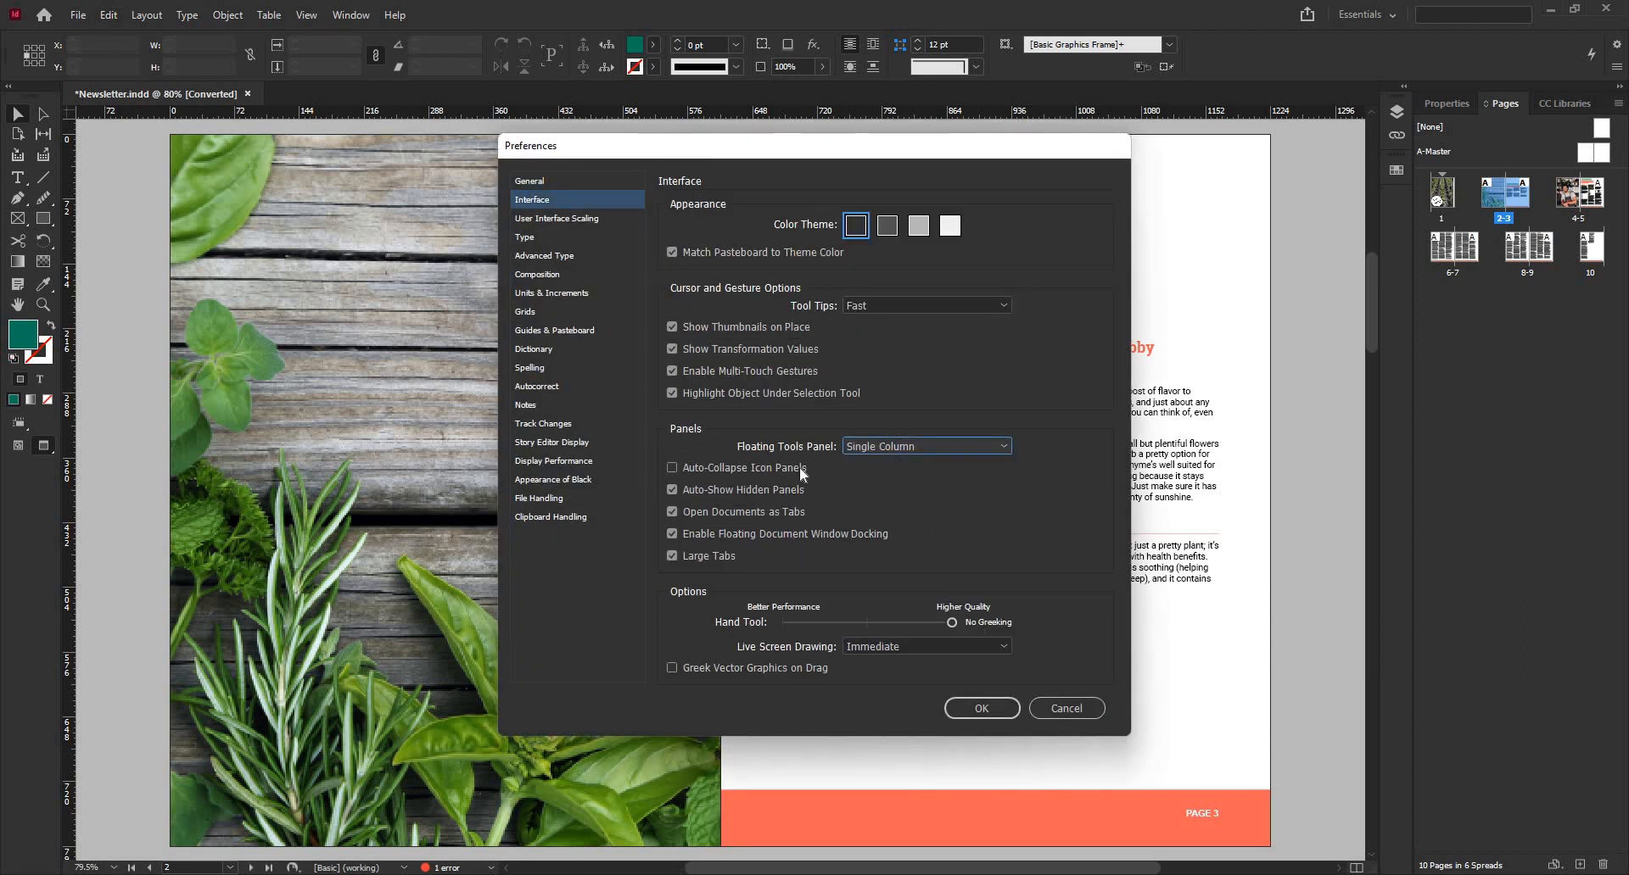
click(701, 467)
click(982, 709)
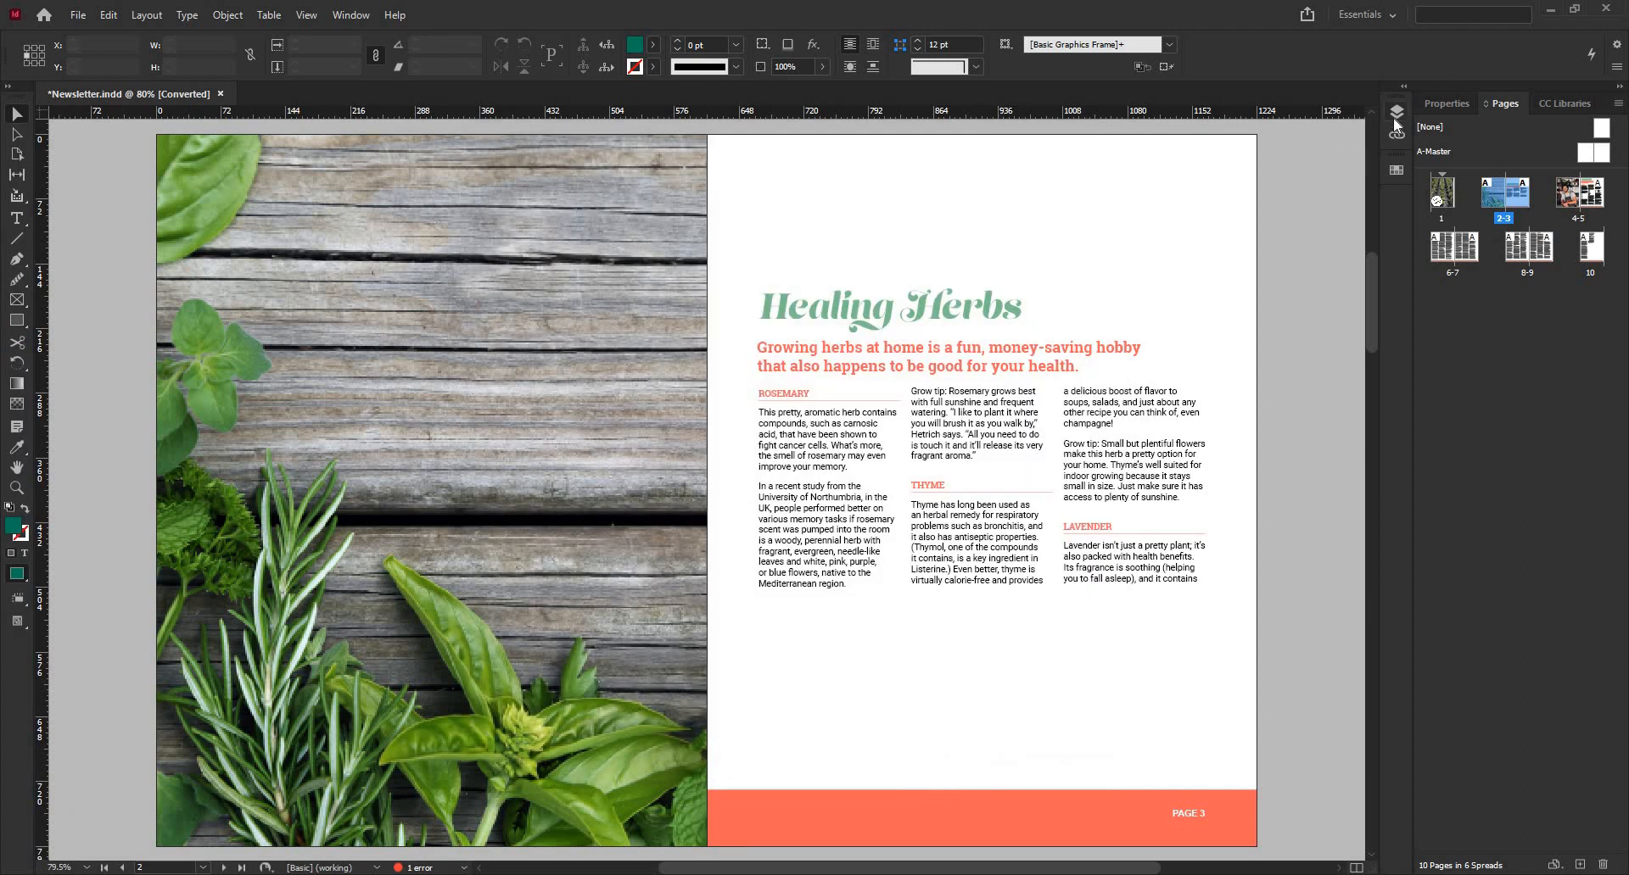
- Expand and collapse the Layers panel twice to check how docked icon panels behave
click(1397, 113)
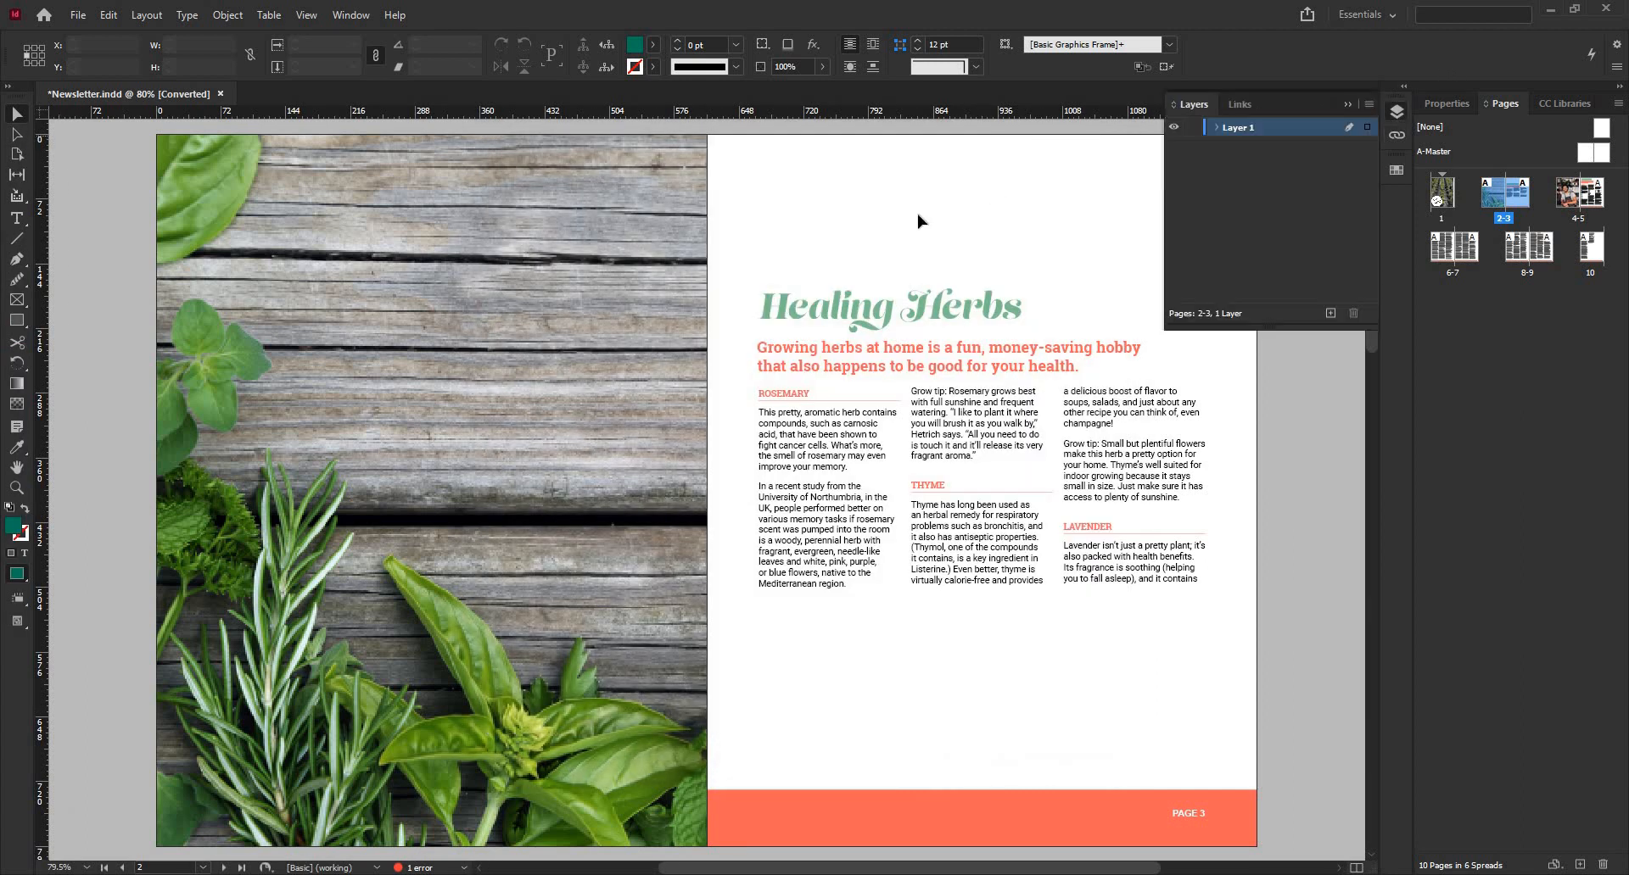
click(1396, 112)
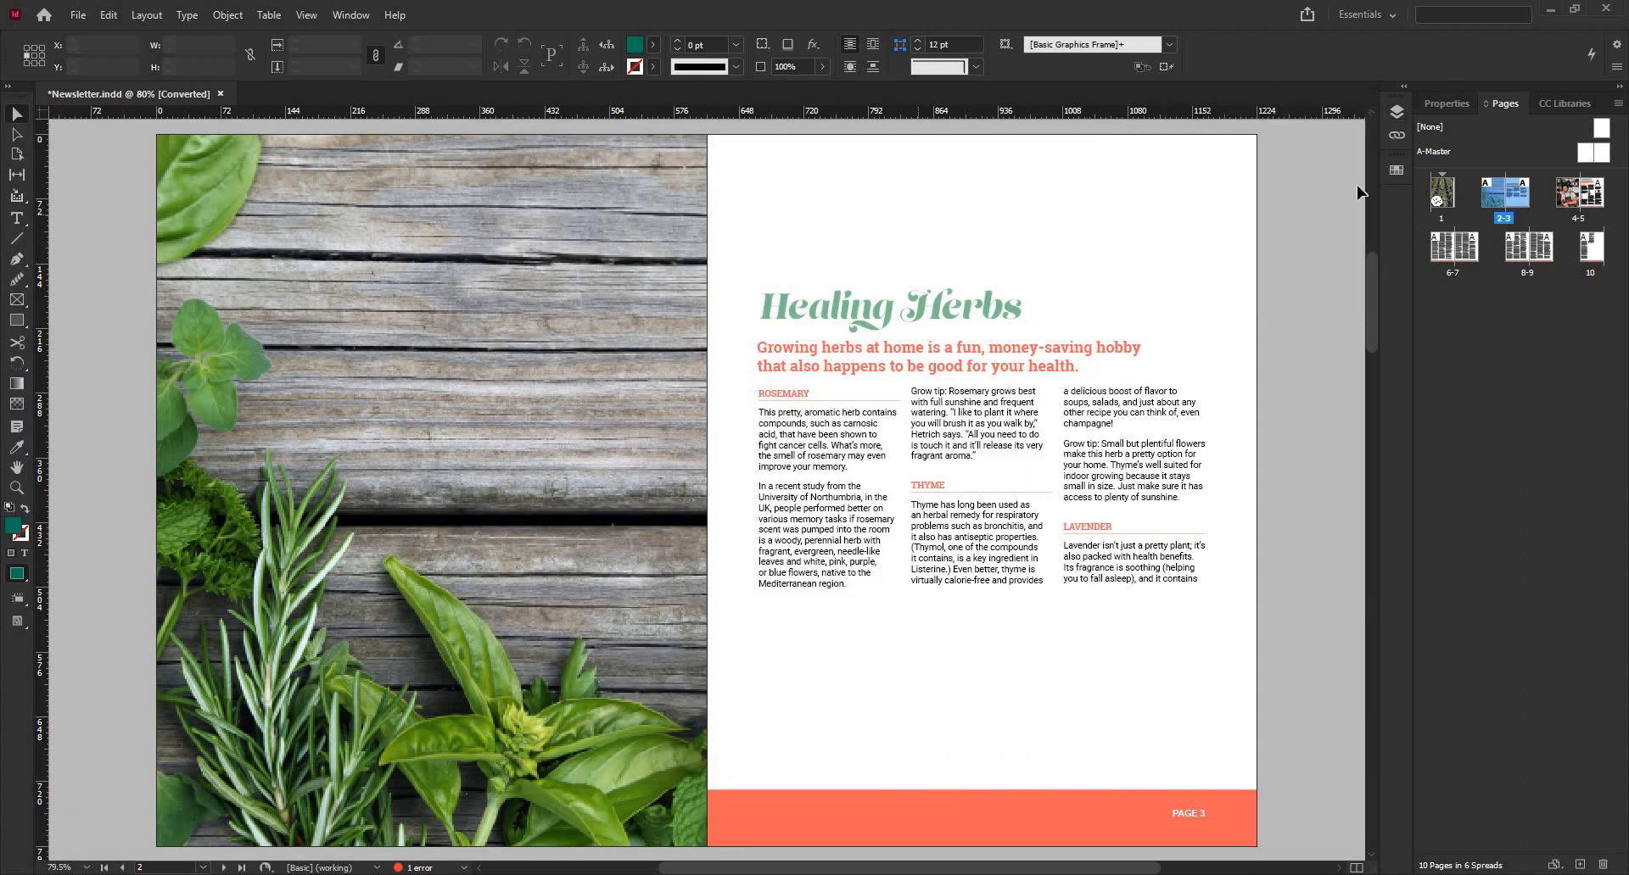
click(1398, 113)
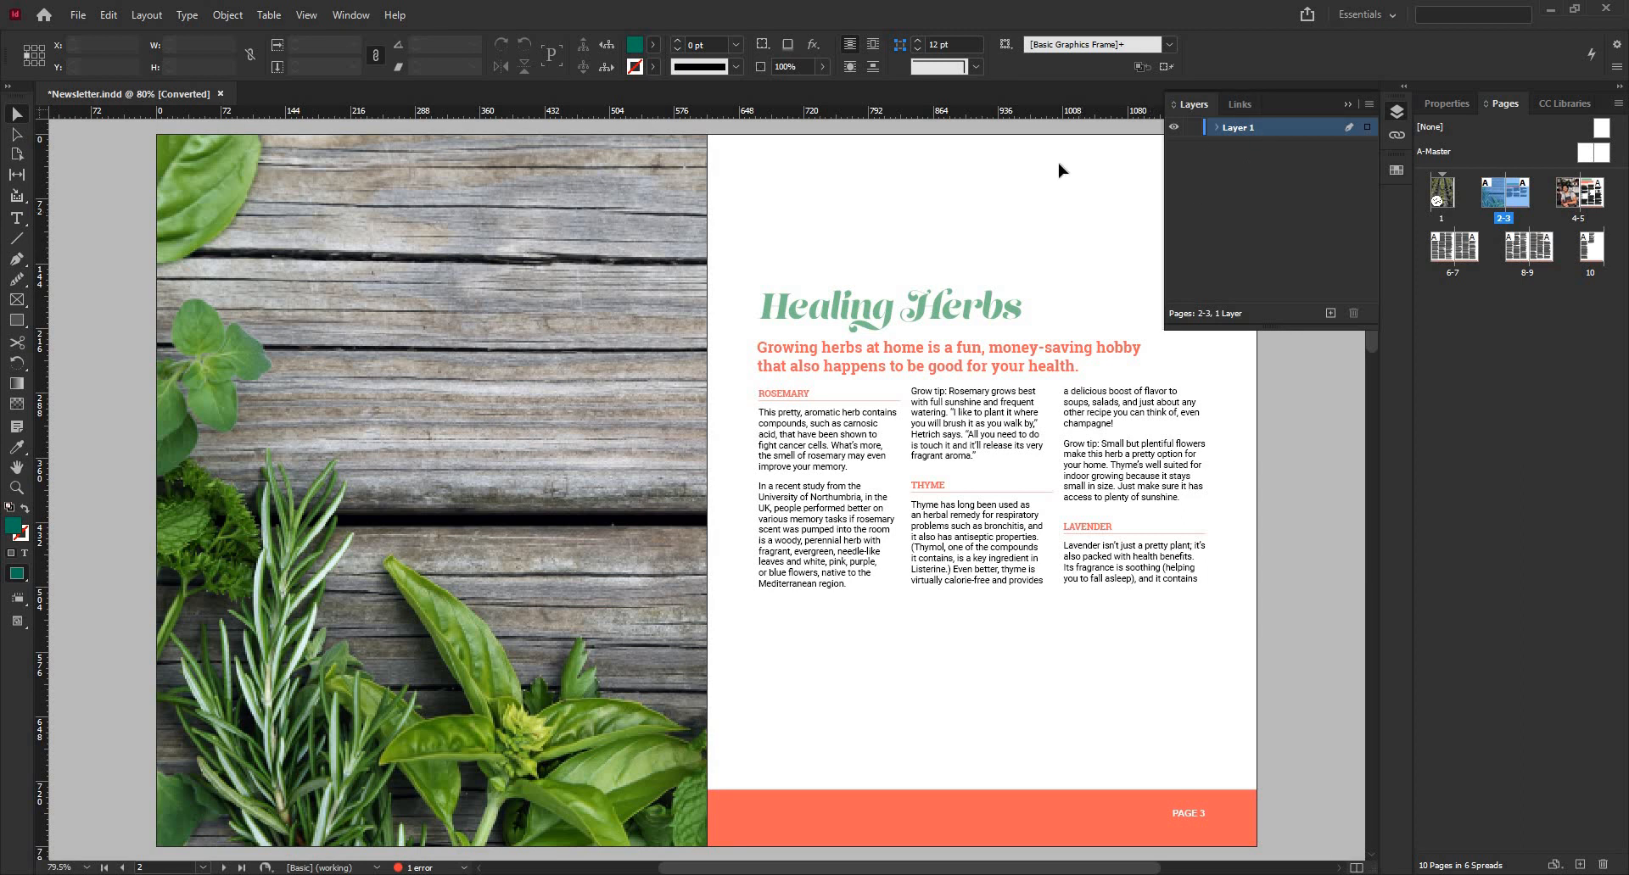
click(1395, 112)
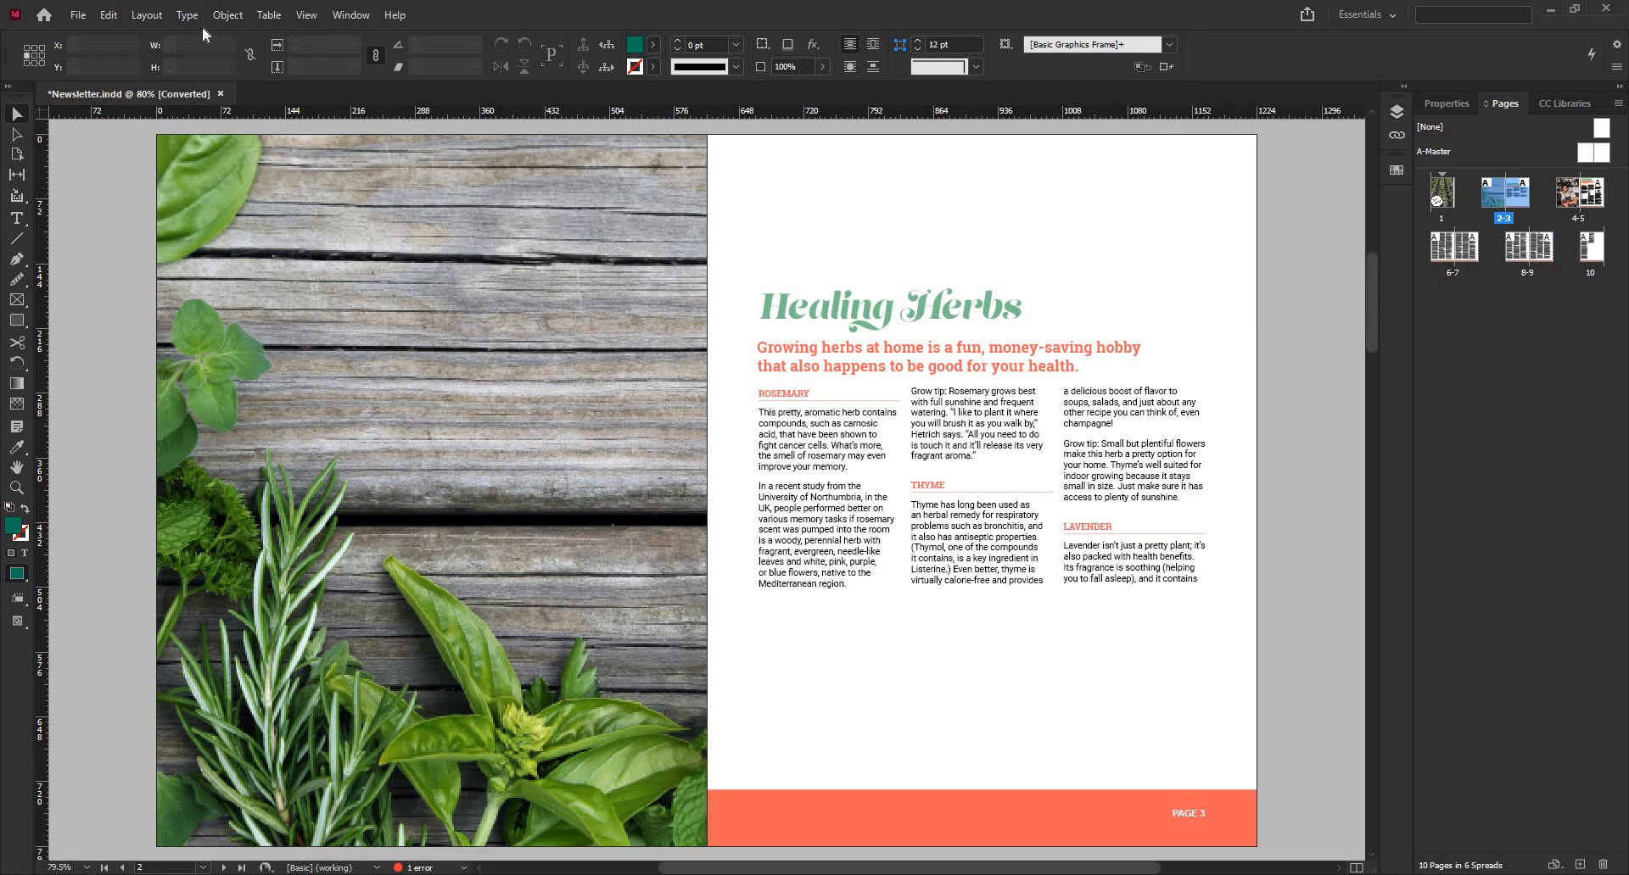
- Reopen the Interface preferences and turn off Auto-Collapse Icon Panels
key(ctrl+k)
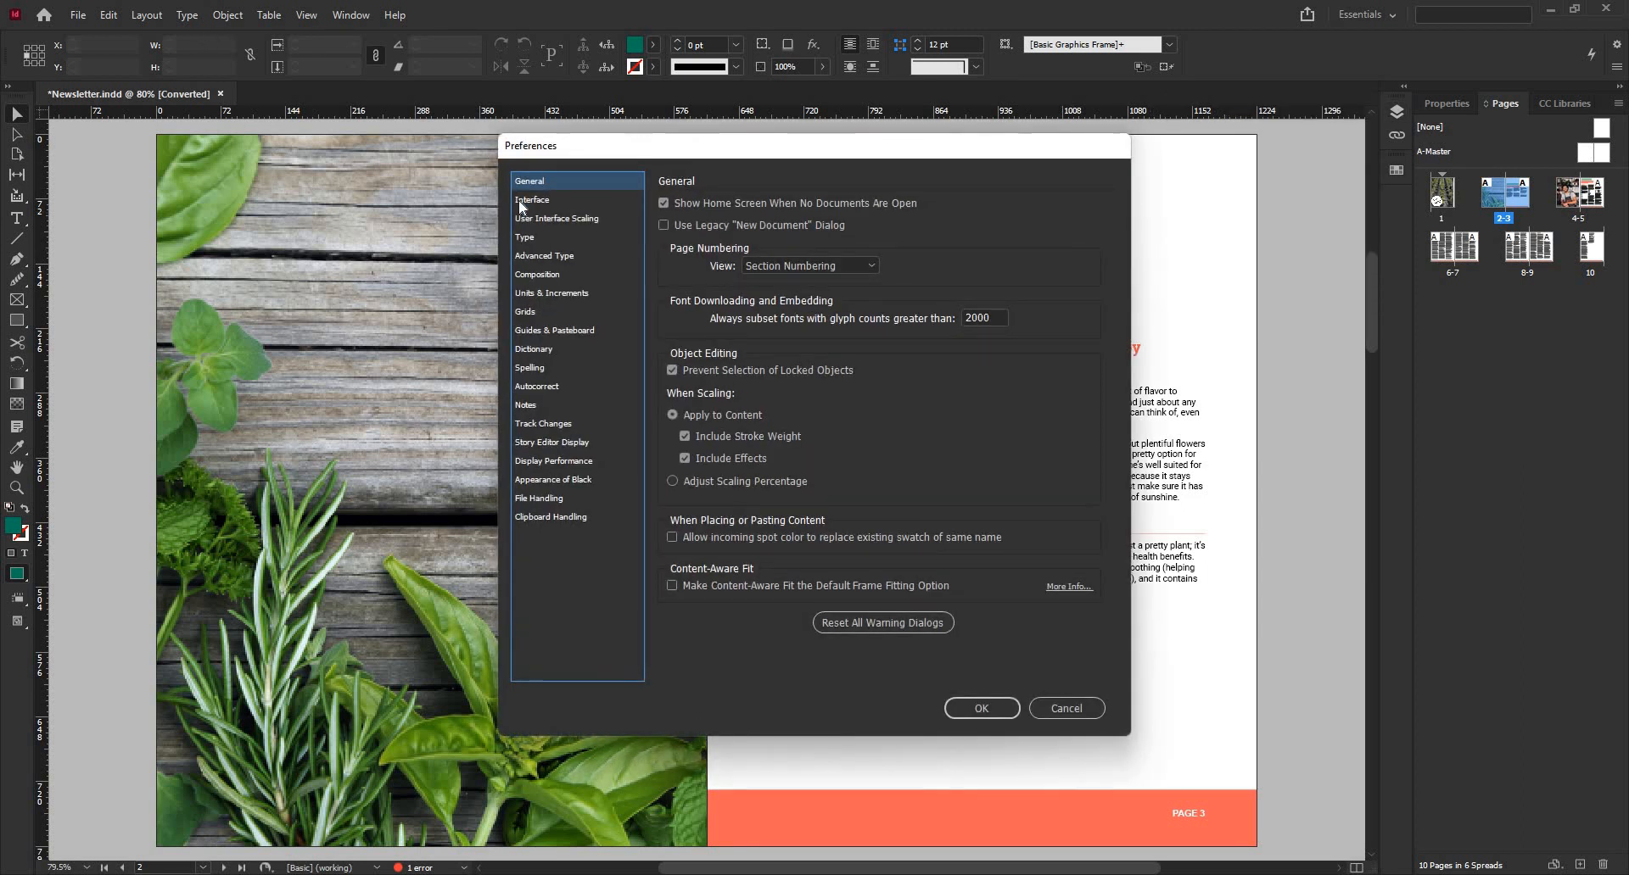
click(549, 200)
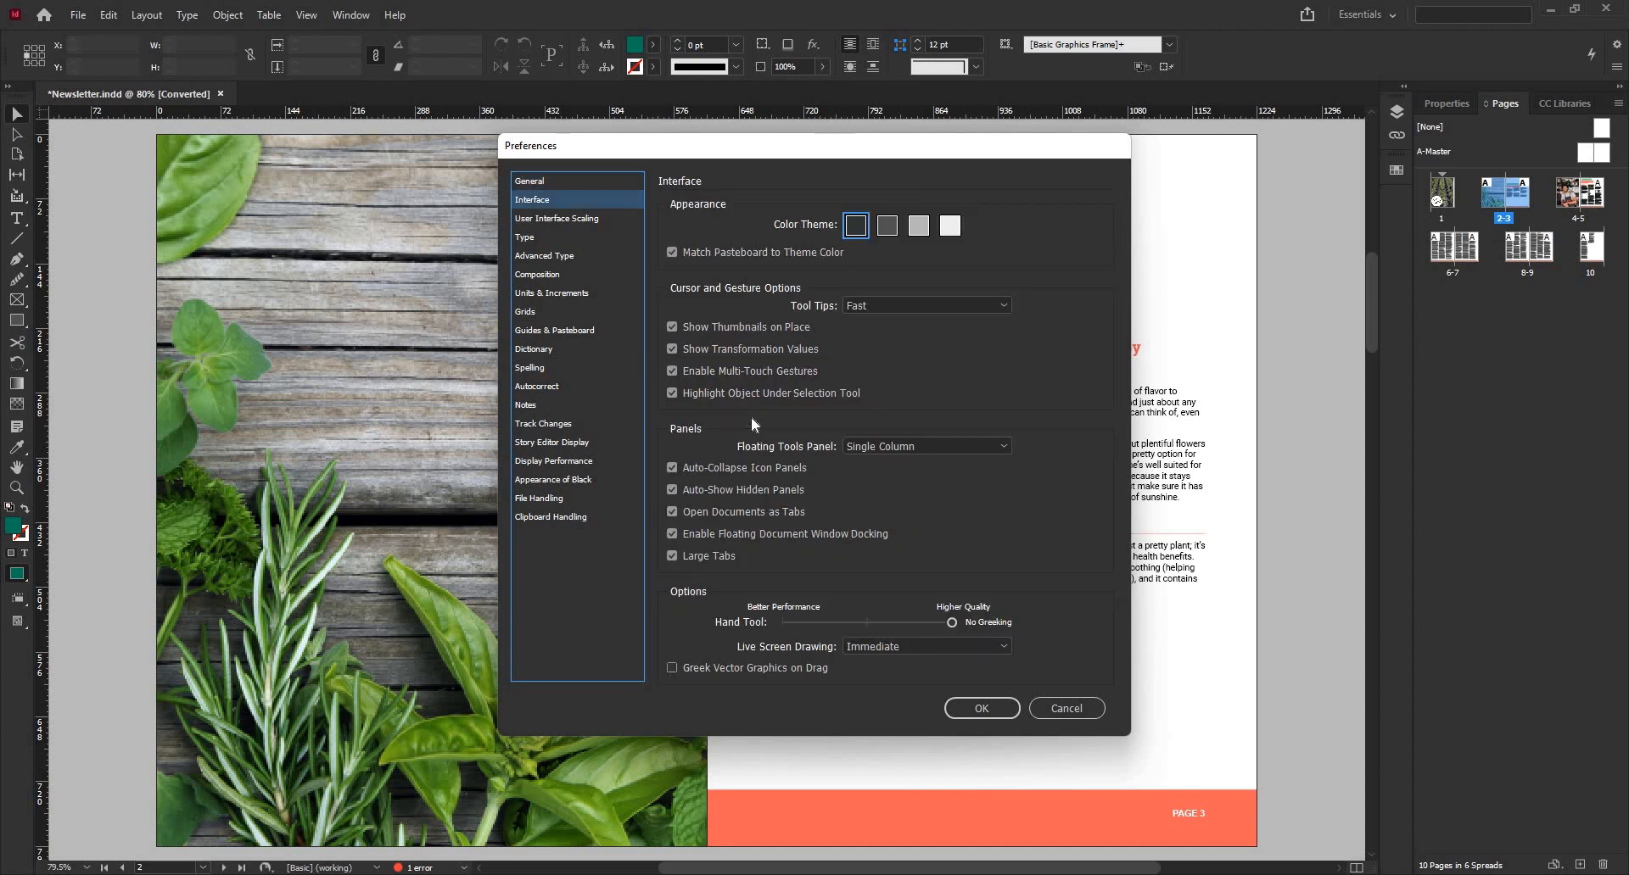
click(765, 467)
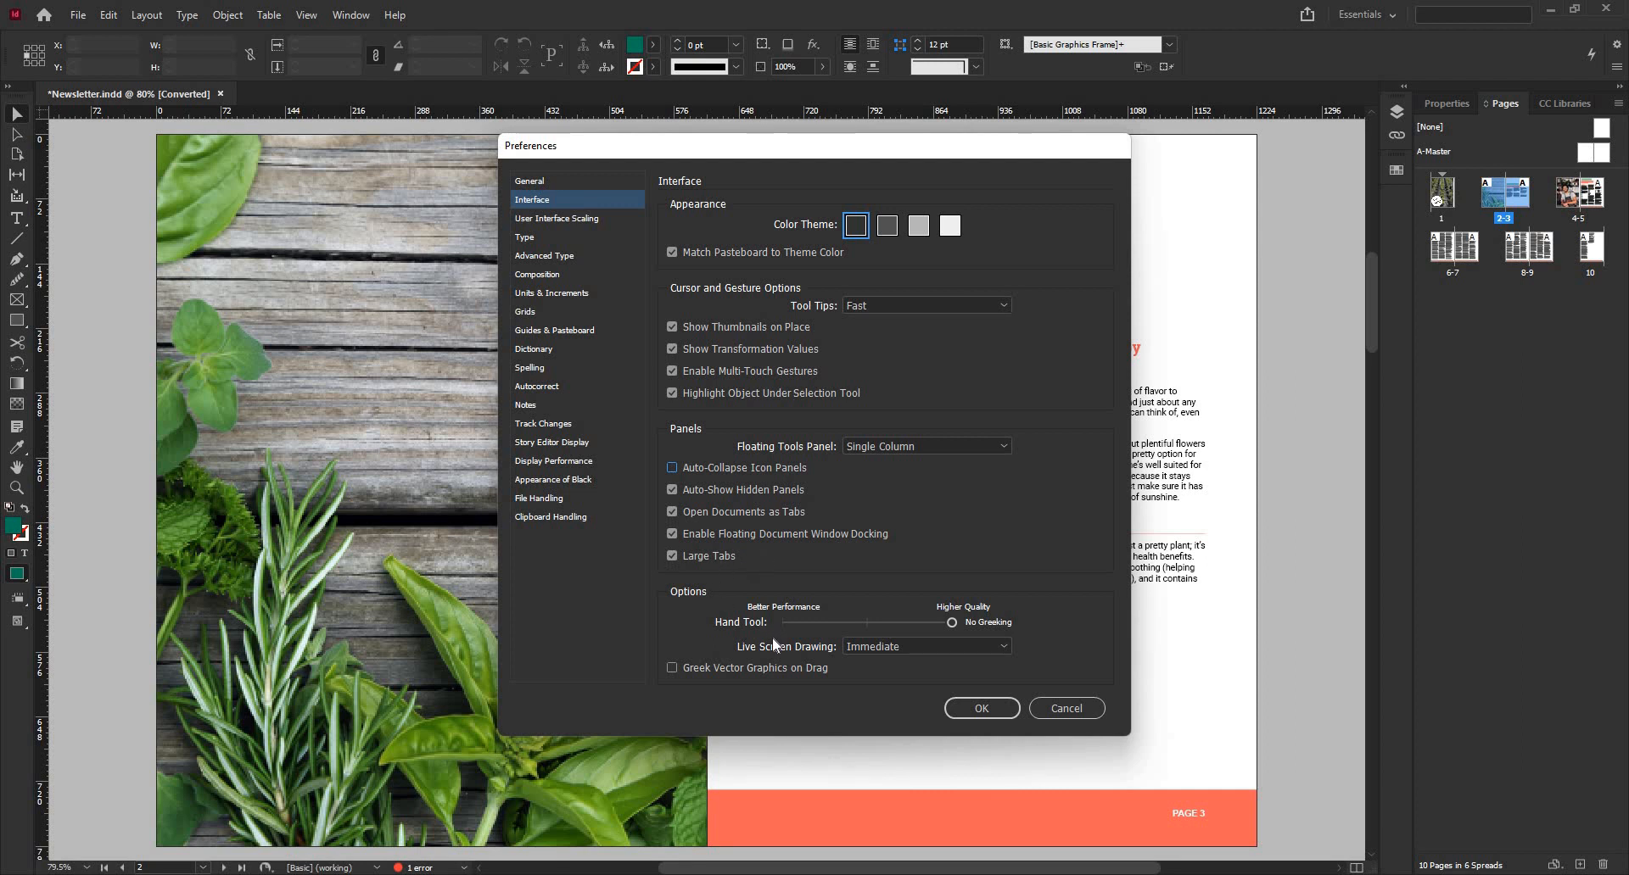
- Try the Delayed option for Live Screen Drawing, and set it back to Immediate
click(873, 650)
click(872, 650)
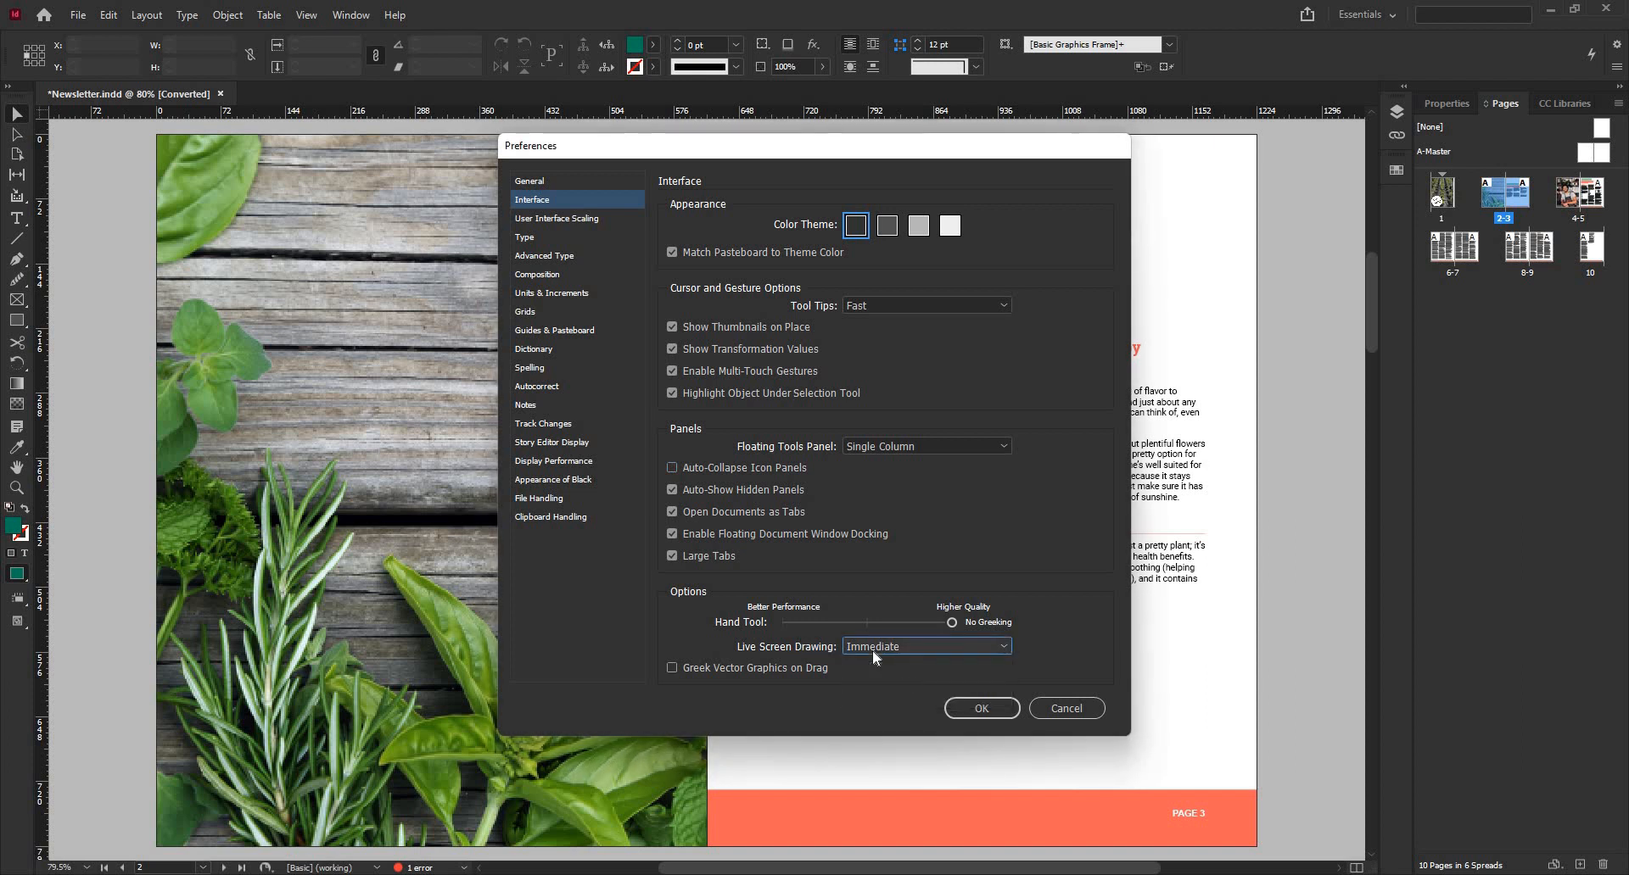
click(872, 650)
click(873, 651)
click(873, 652)
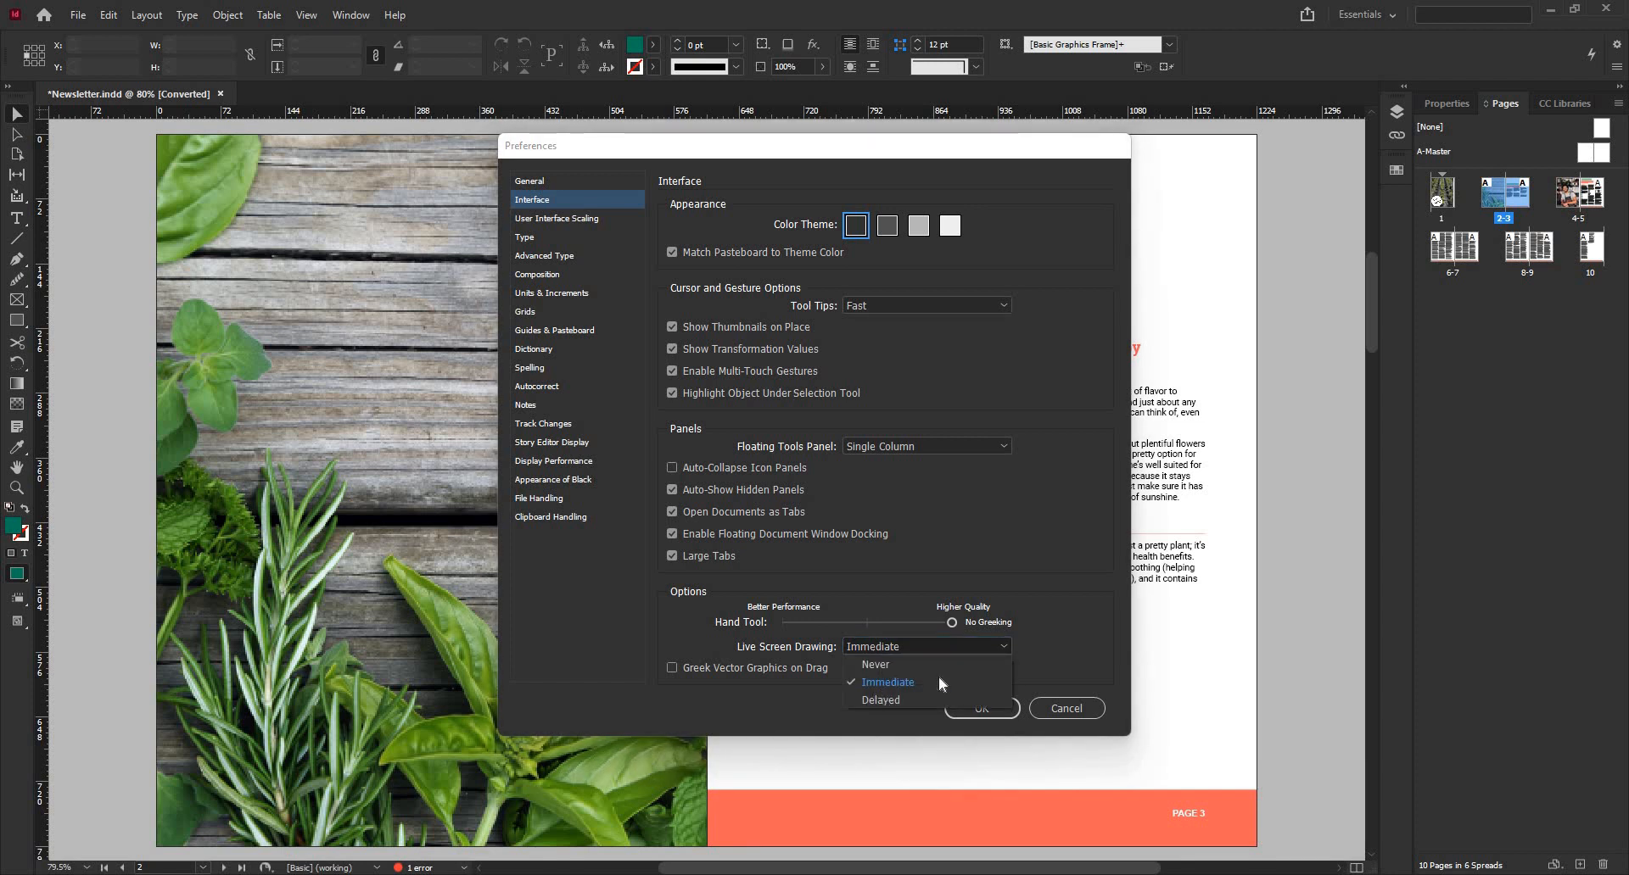
click(892, 647)
click(892, 647)
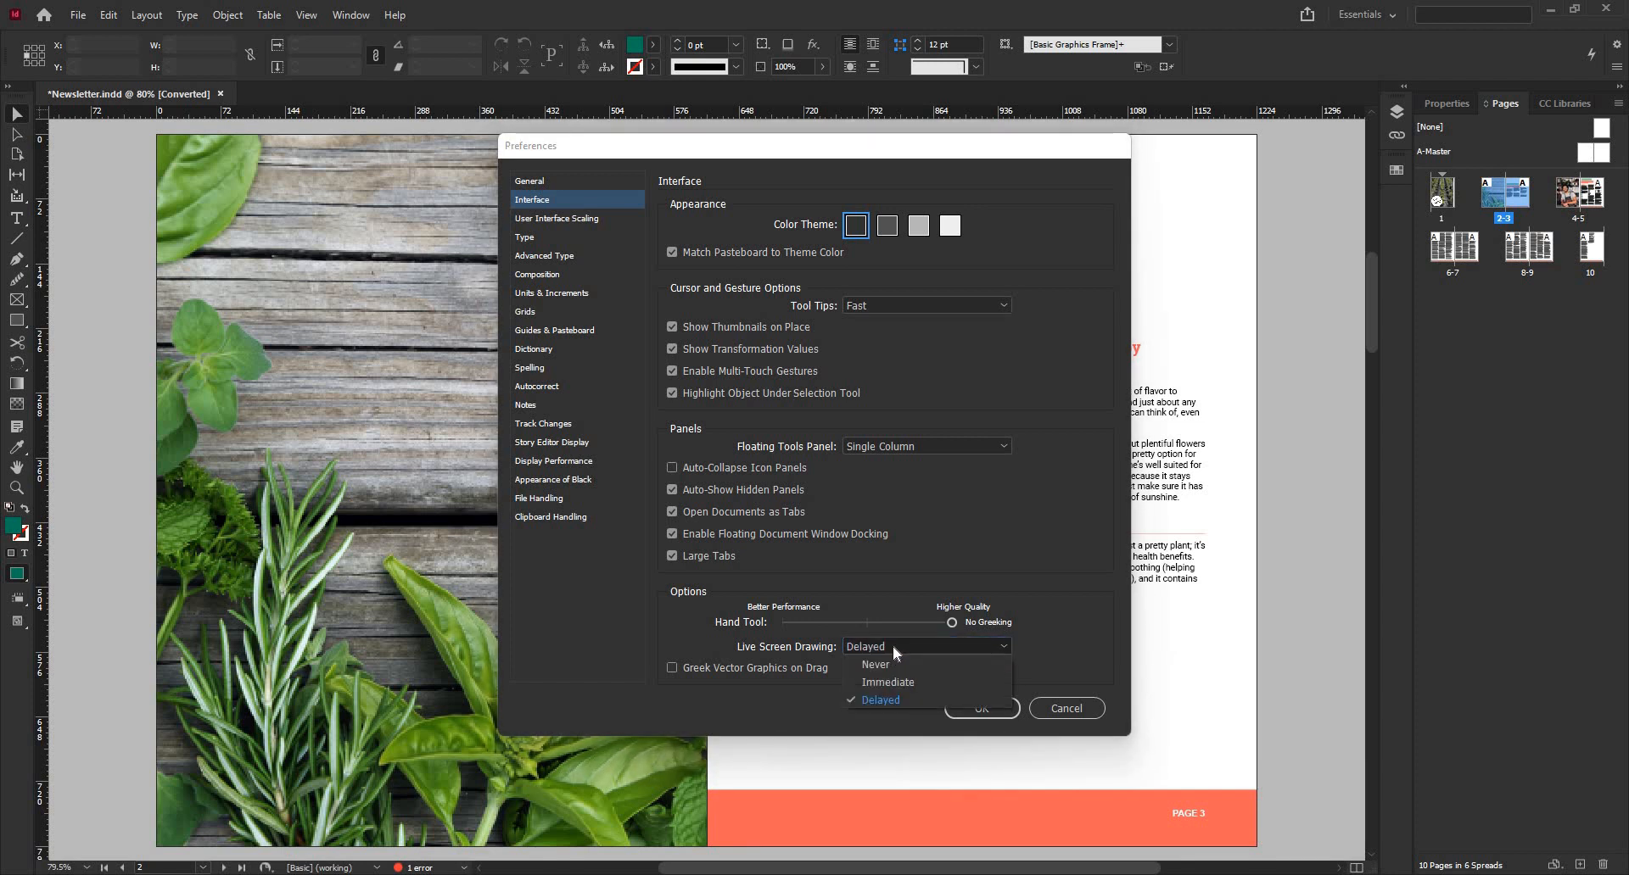
click(892, 645)
click(893, 644)
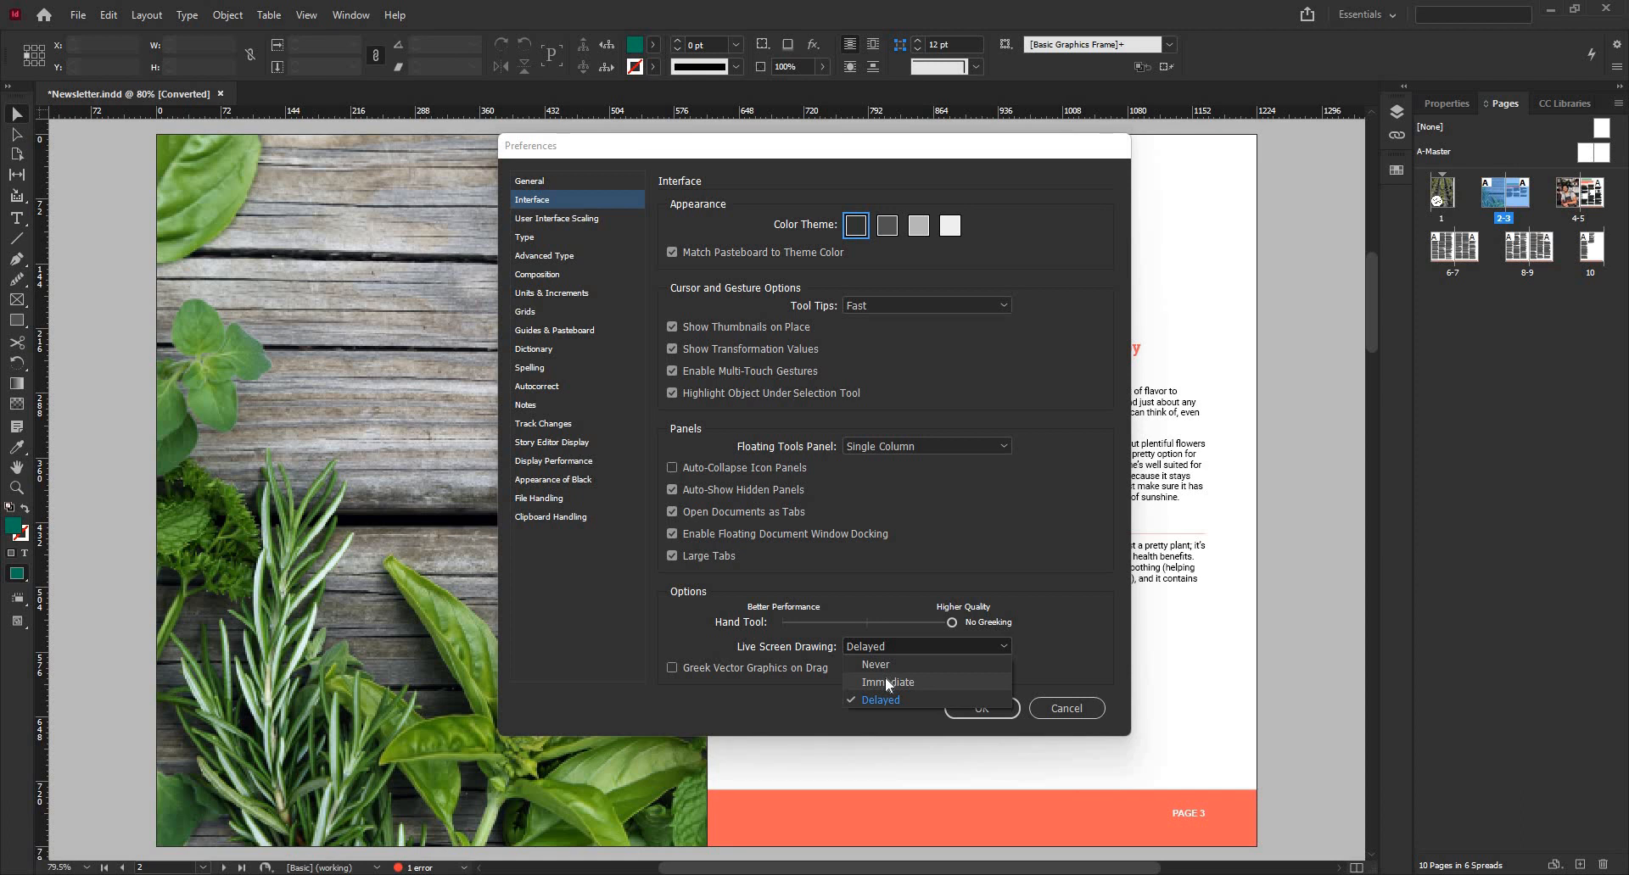
click(885, 679)
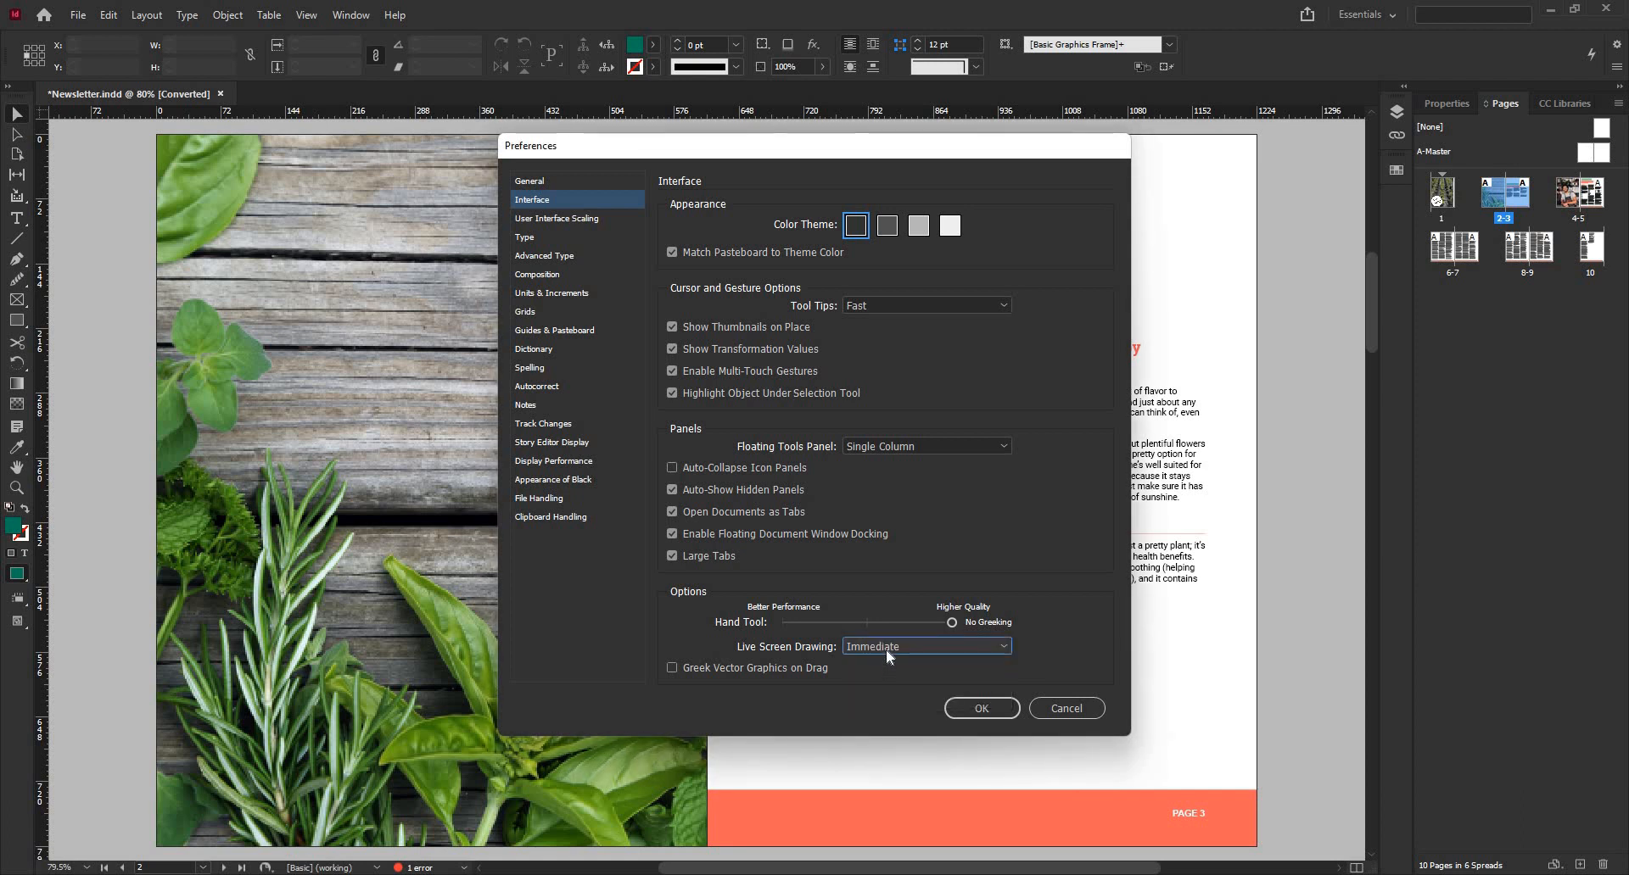
- Leave Live Screen Drawing on Immediate and enable Greek Vector Graphics on Drag
click(889, 648)
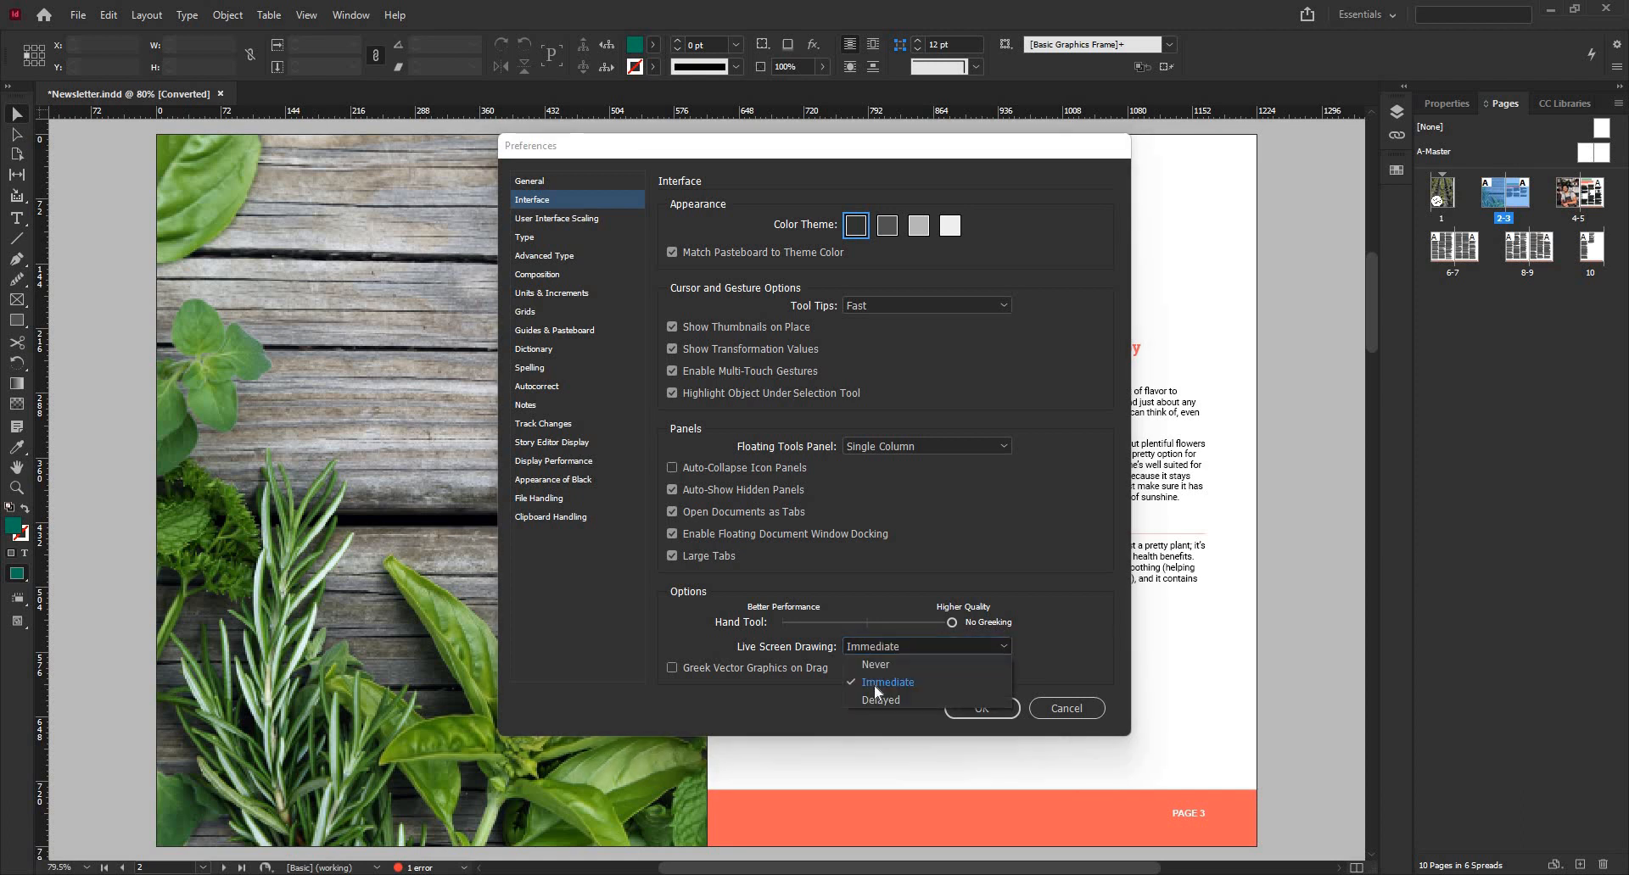
click(1020, 660)
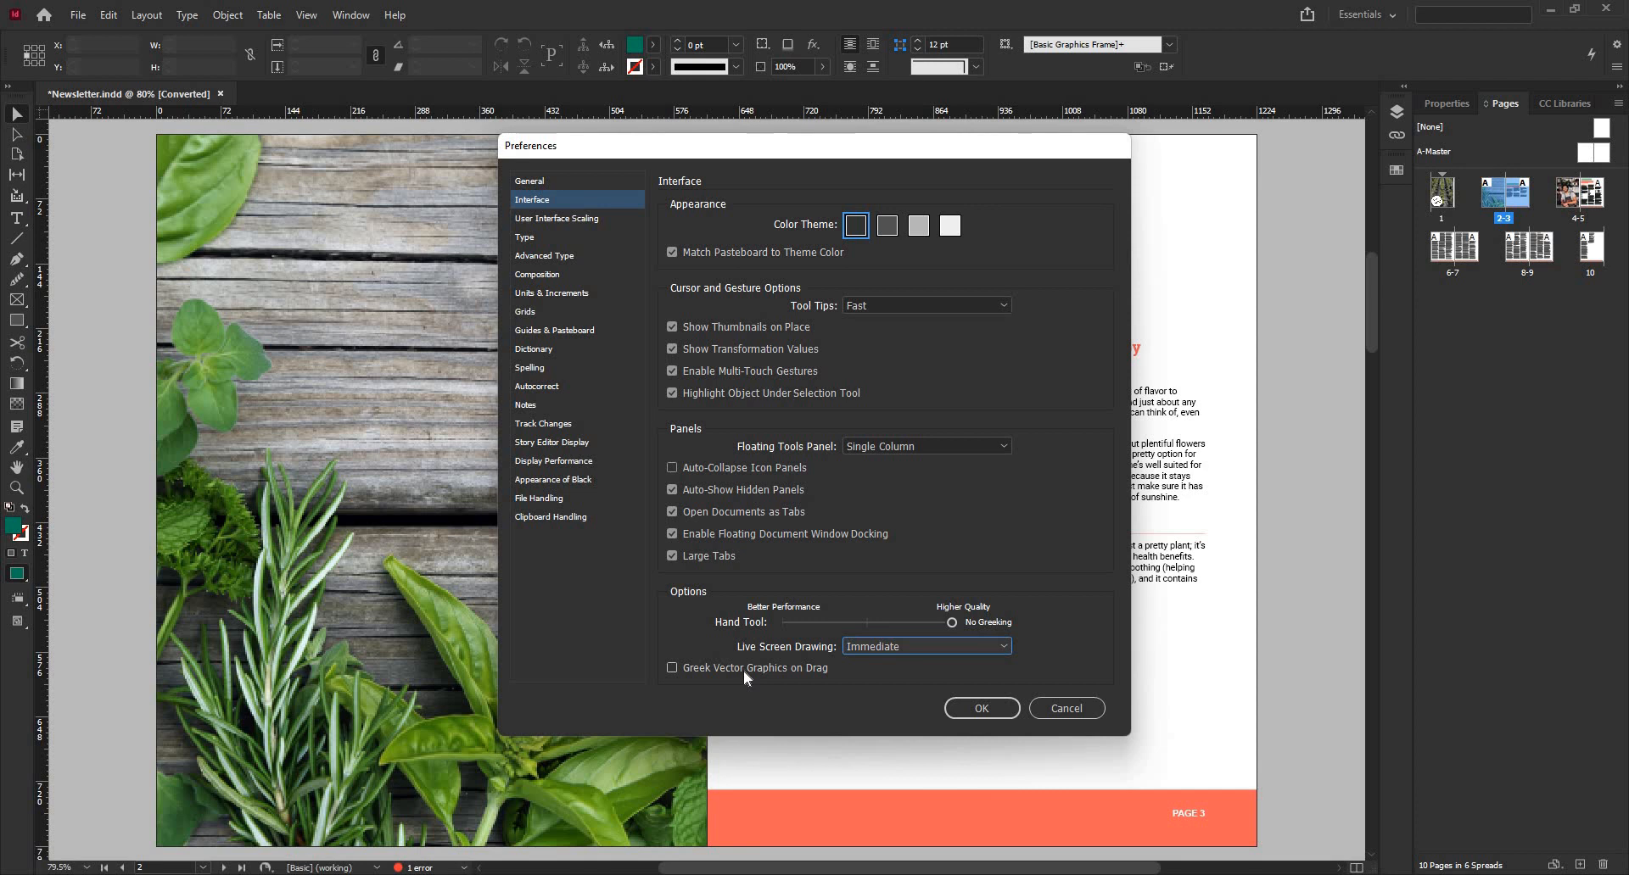
click(800, 674)
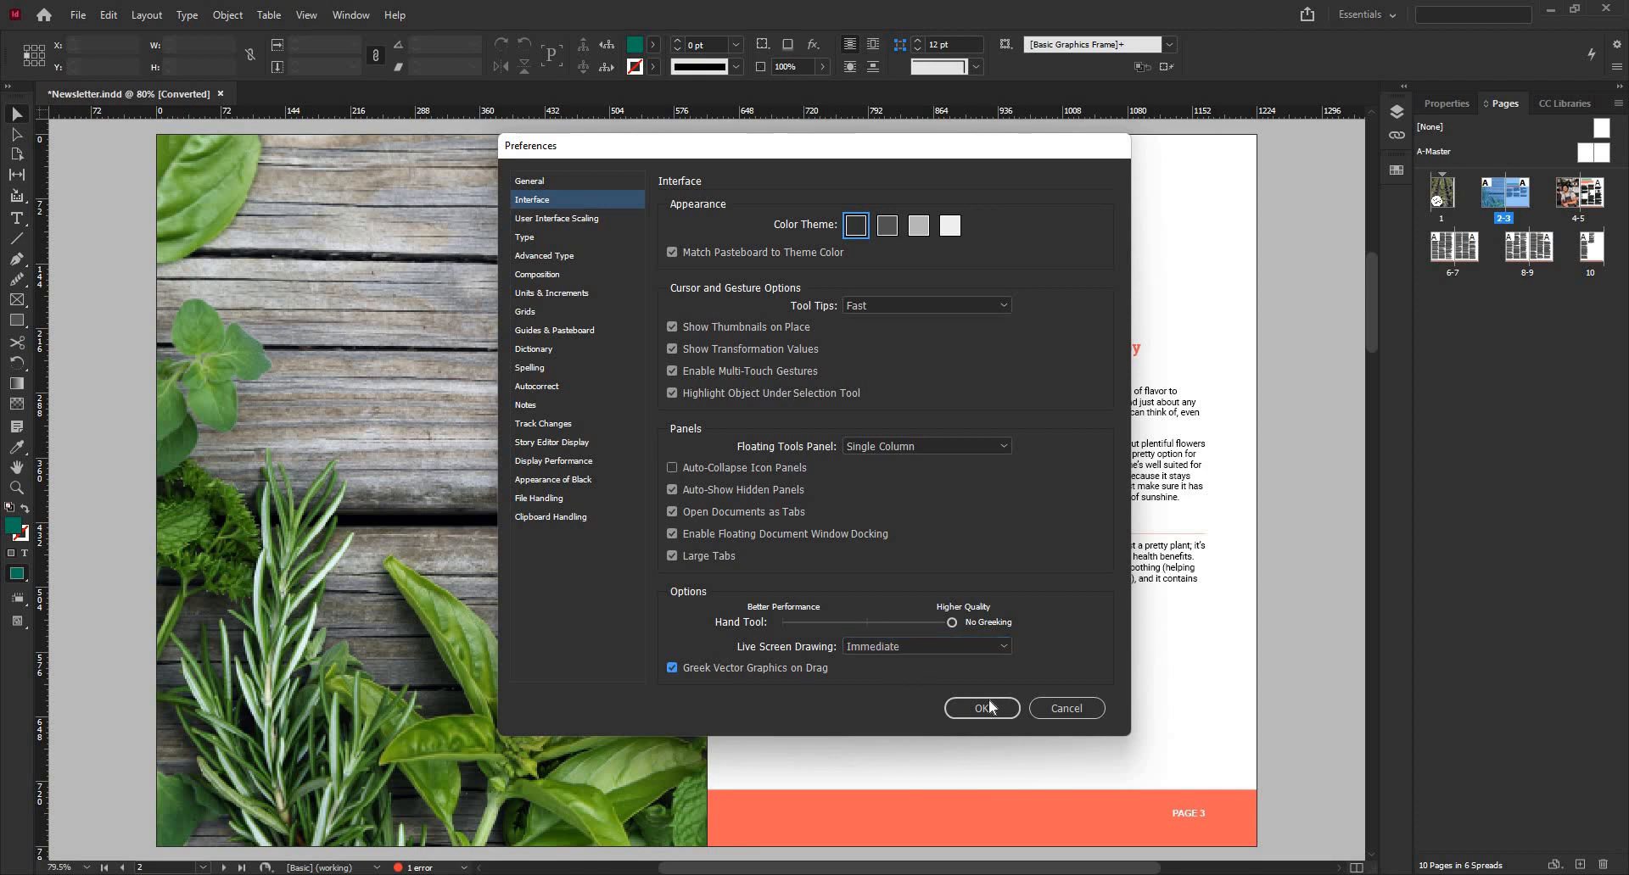
- Apply the preferences and pan and zoom around the Healing Herbs spread to check how graphics redraw while dragging
click(981, 708)
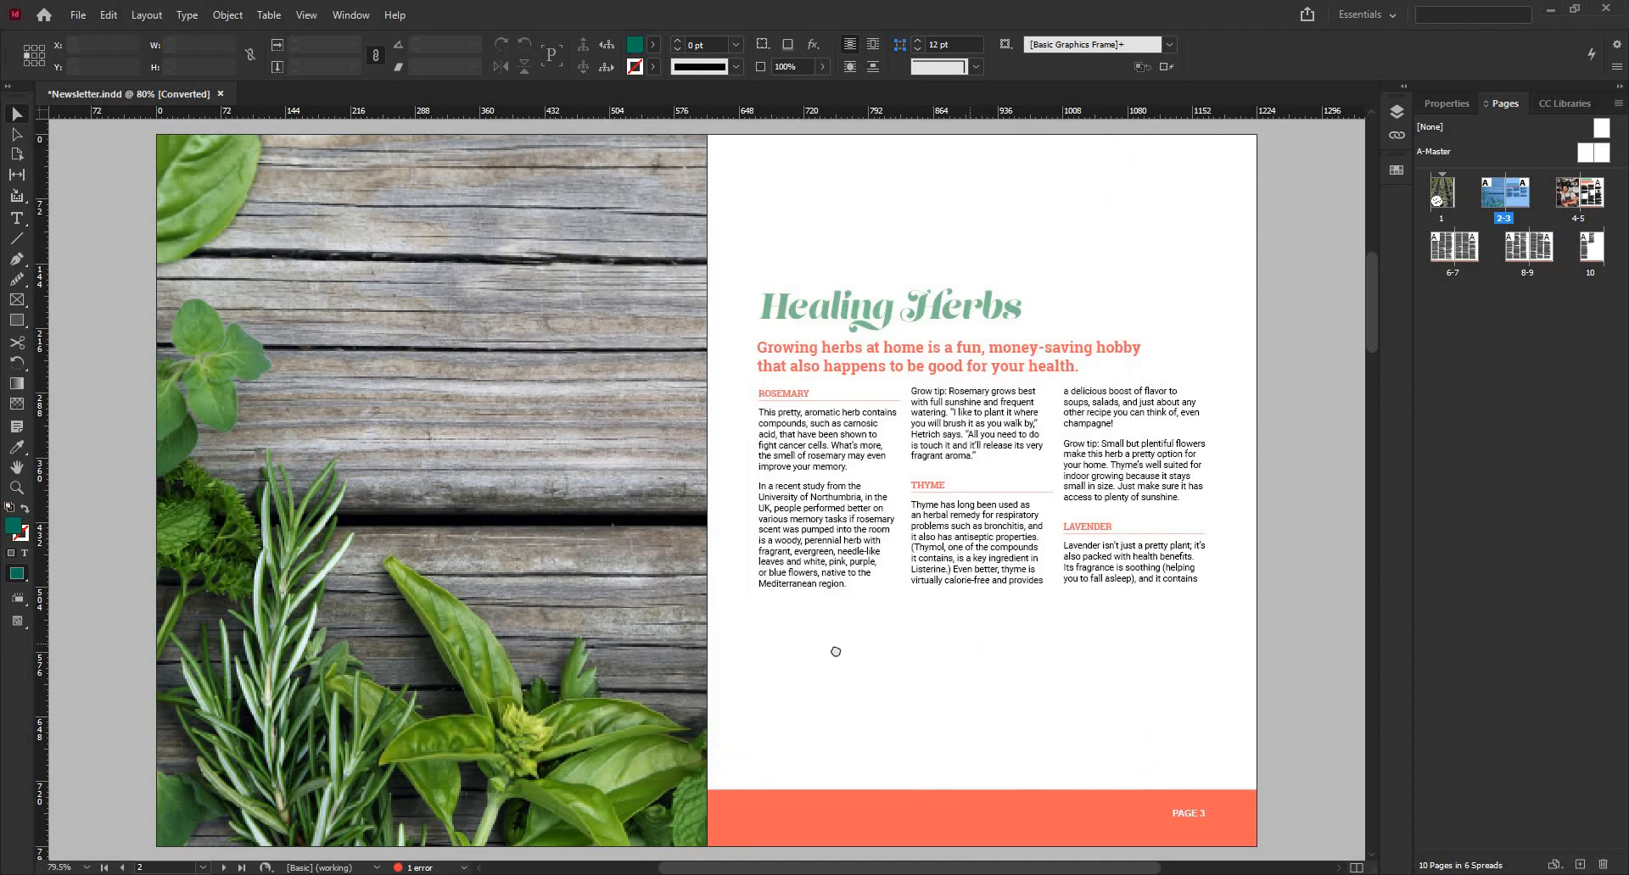
drag(1156, 596, 876, 658)
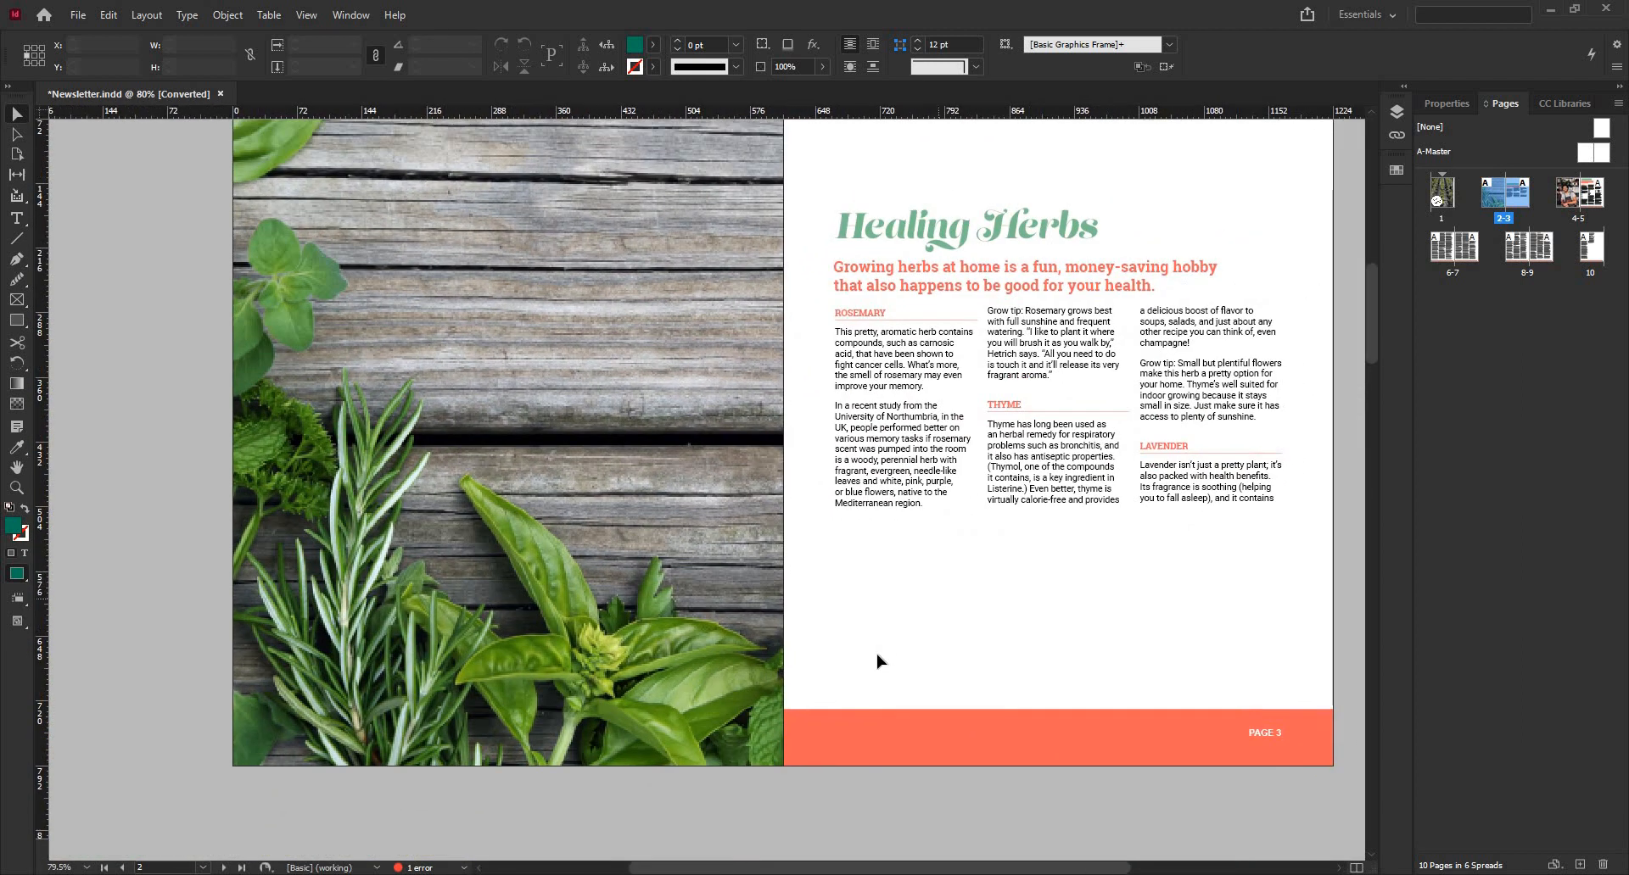
scroll(871, 642, down, 1)
scroll(869, 638, down, 2)
scroll(843, 414, up, 2)
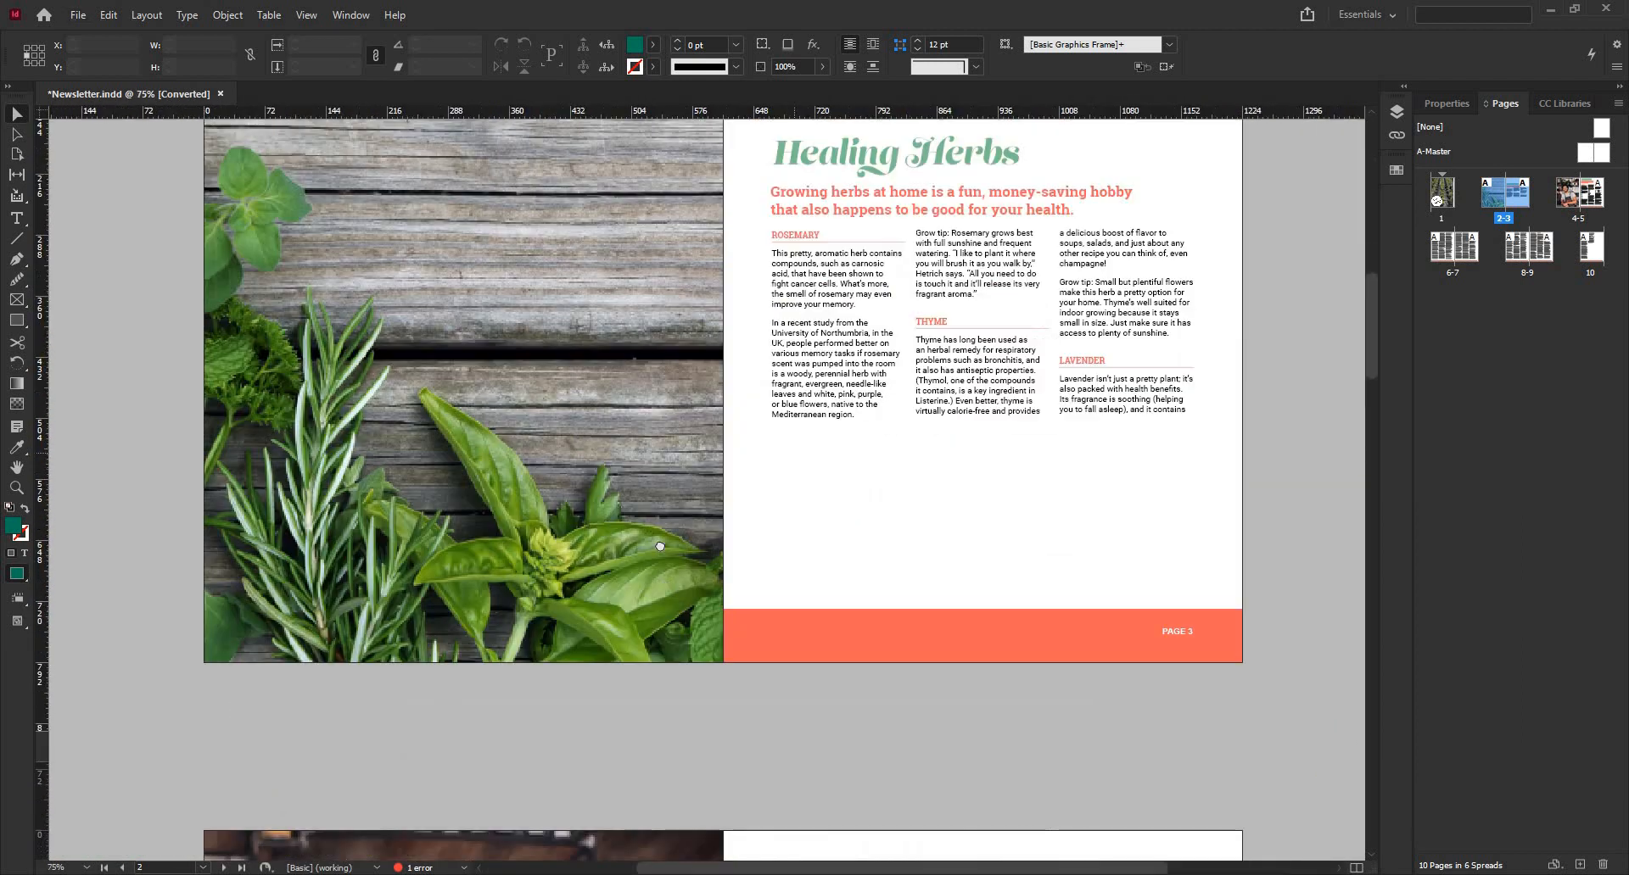
drag(966, 215, 1131, 252)
drag(1052, 752, 841, 675)
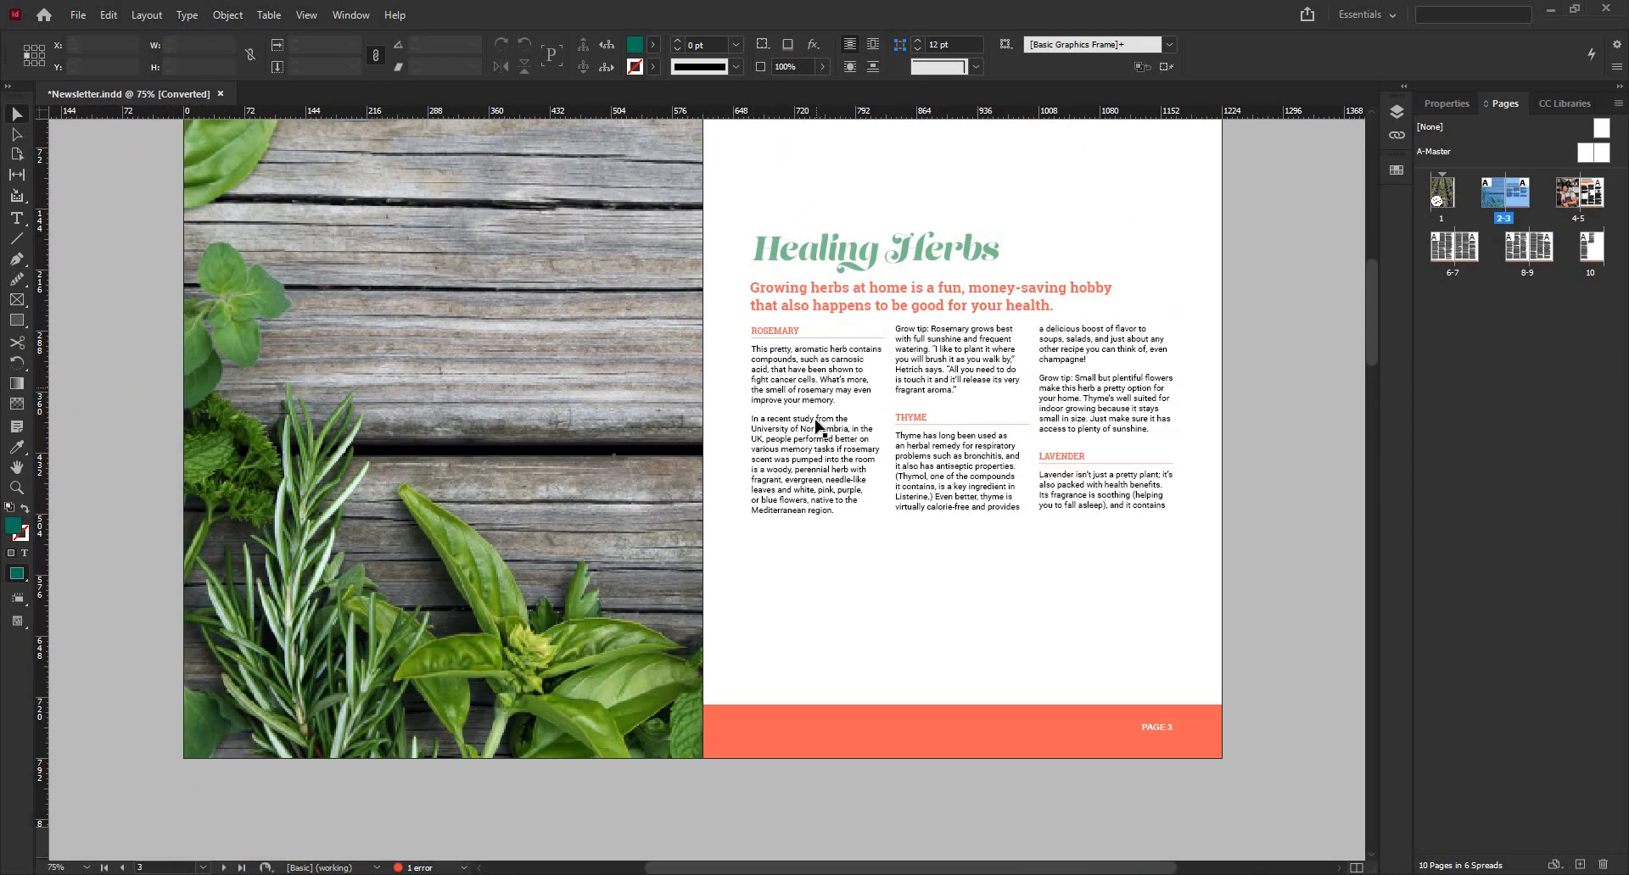
scroll(819, 420, up, 1)
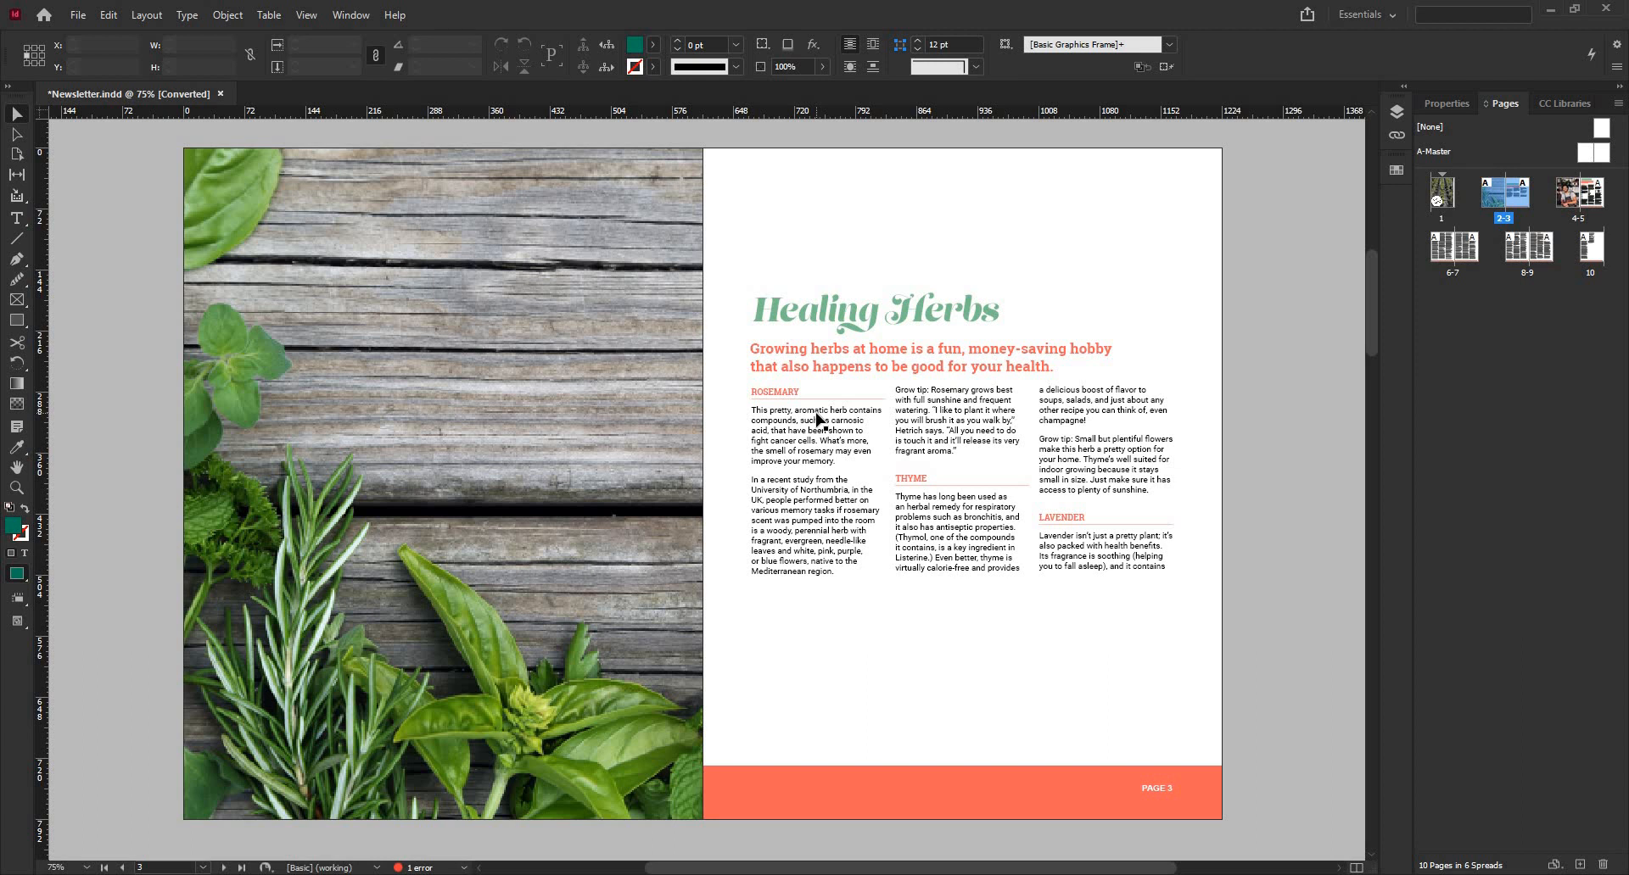
- Reopen the Interface preferences and turn off Greek Vector Graphics on Drag
key(ctrl+k)
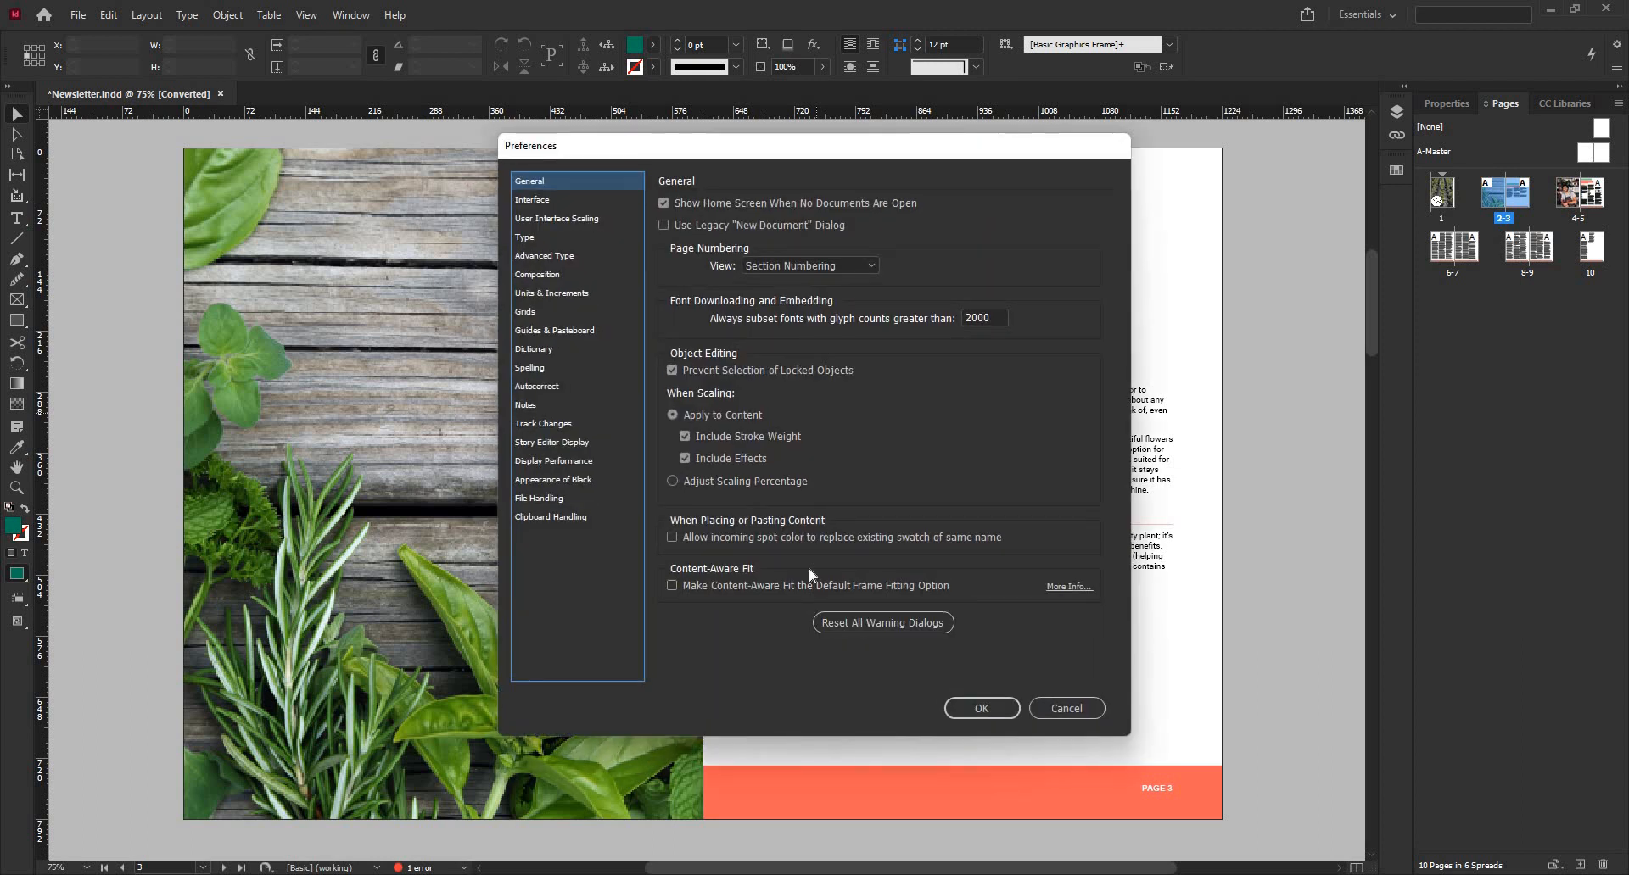
key(Down)
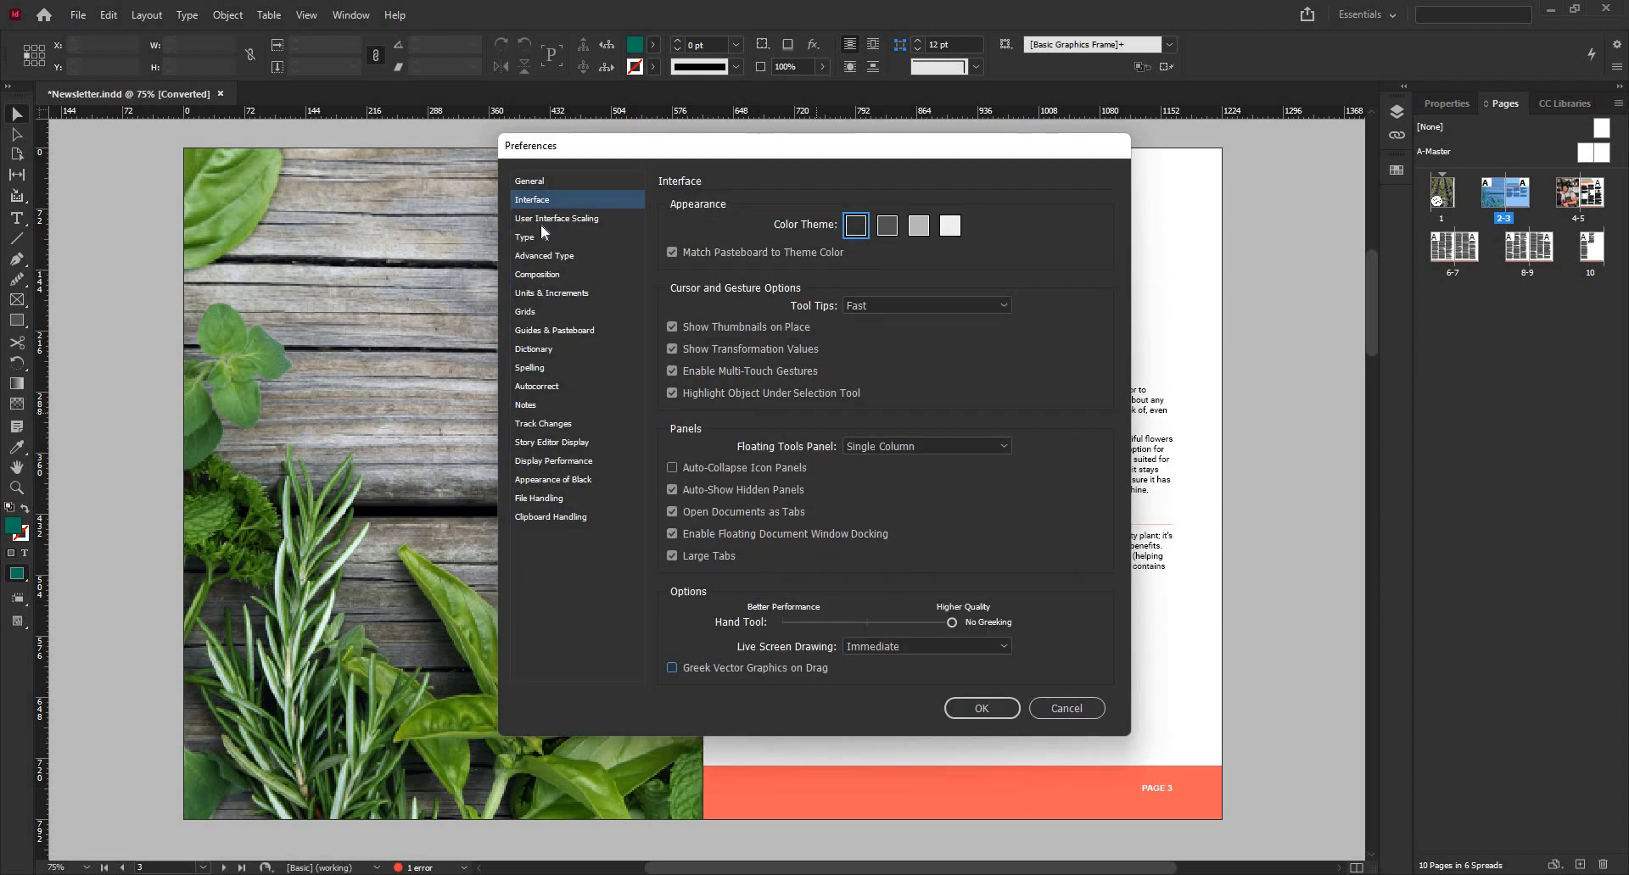
- Review the User Interface Scaling and General preferences, keeping Section Numbering for page numbering and checking the Reset All Warning Dialogs option
click(541, 222)
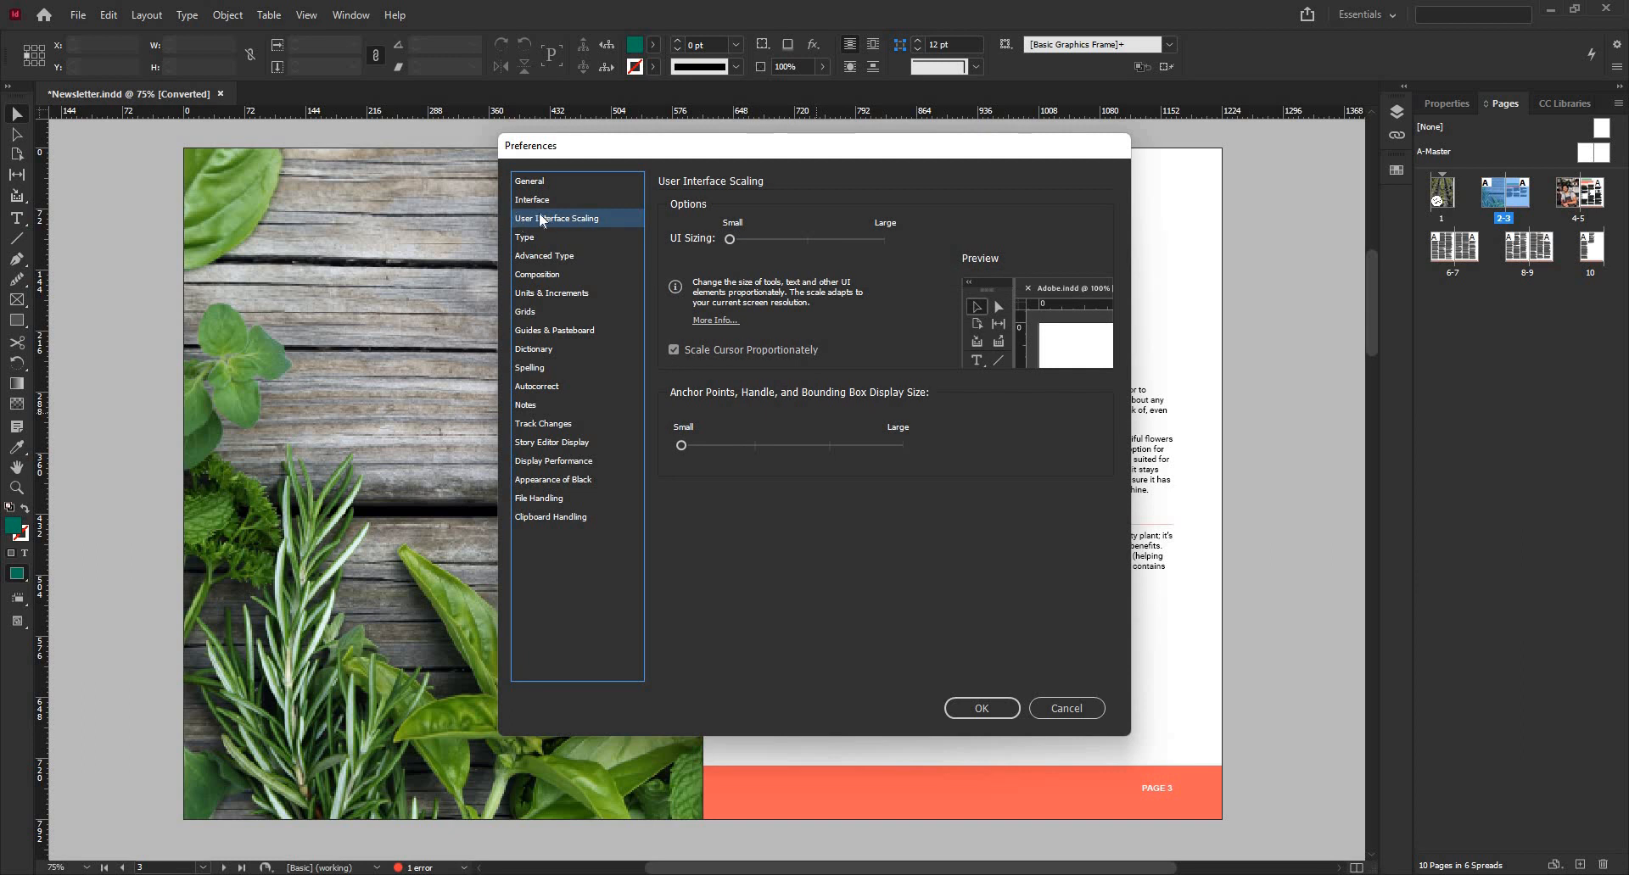
click(542, 186)
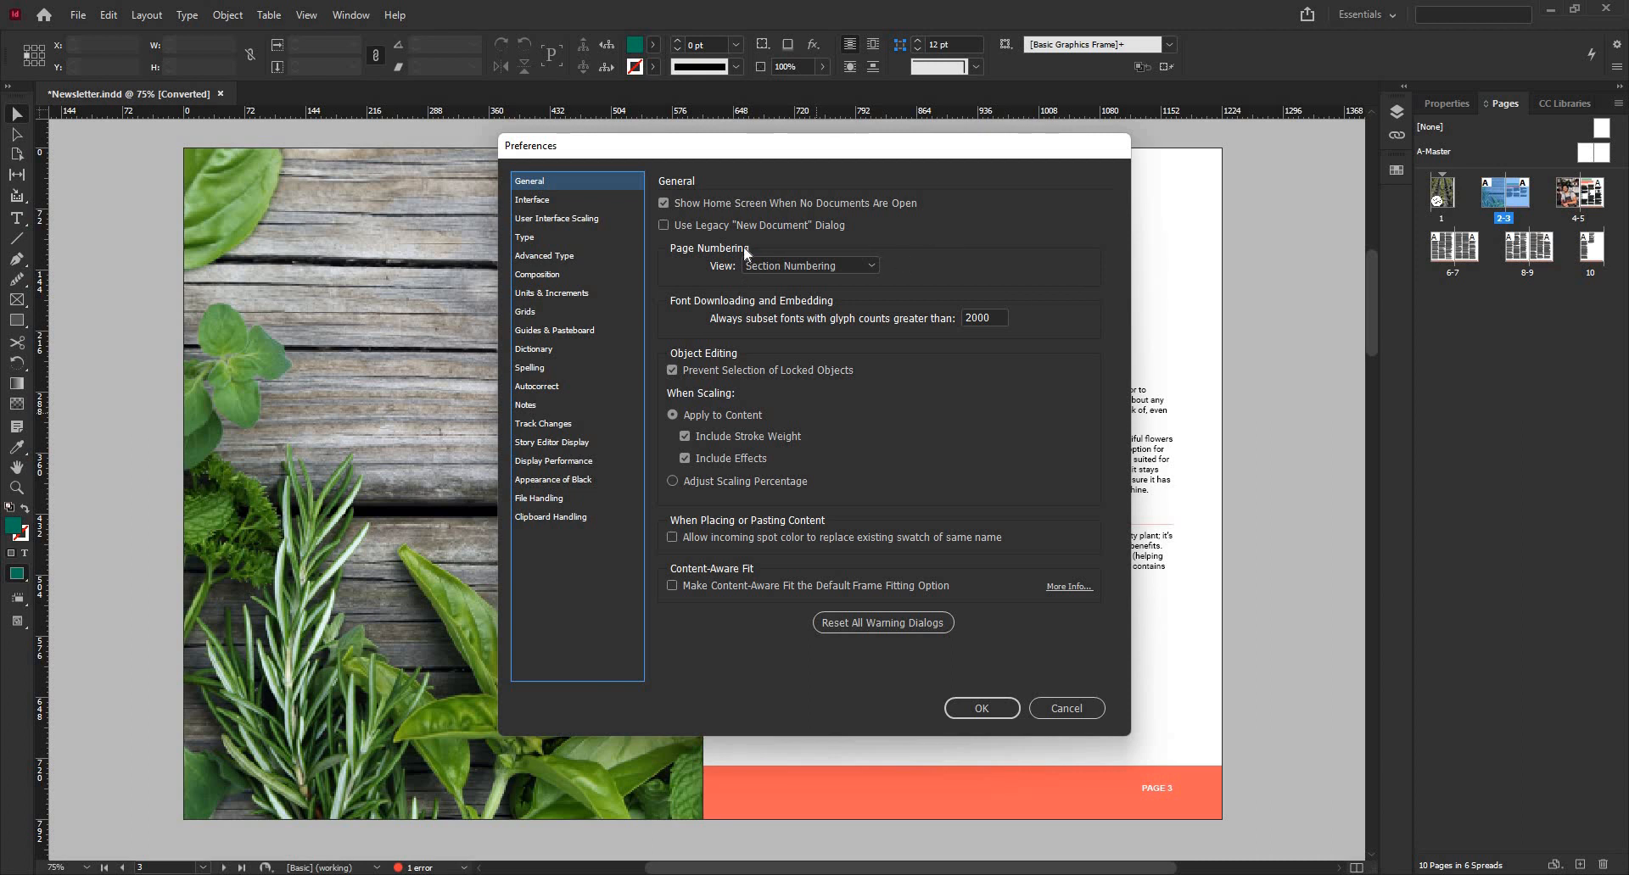
click(839, 264)
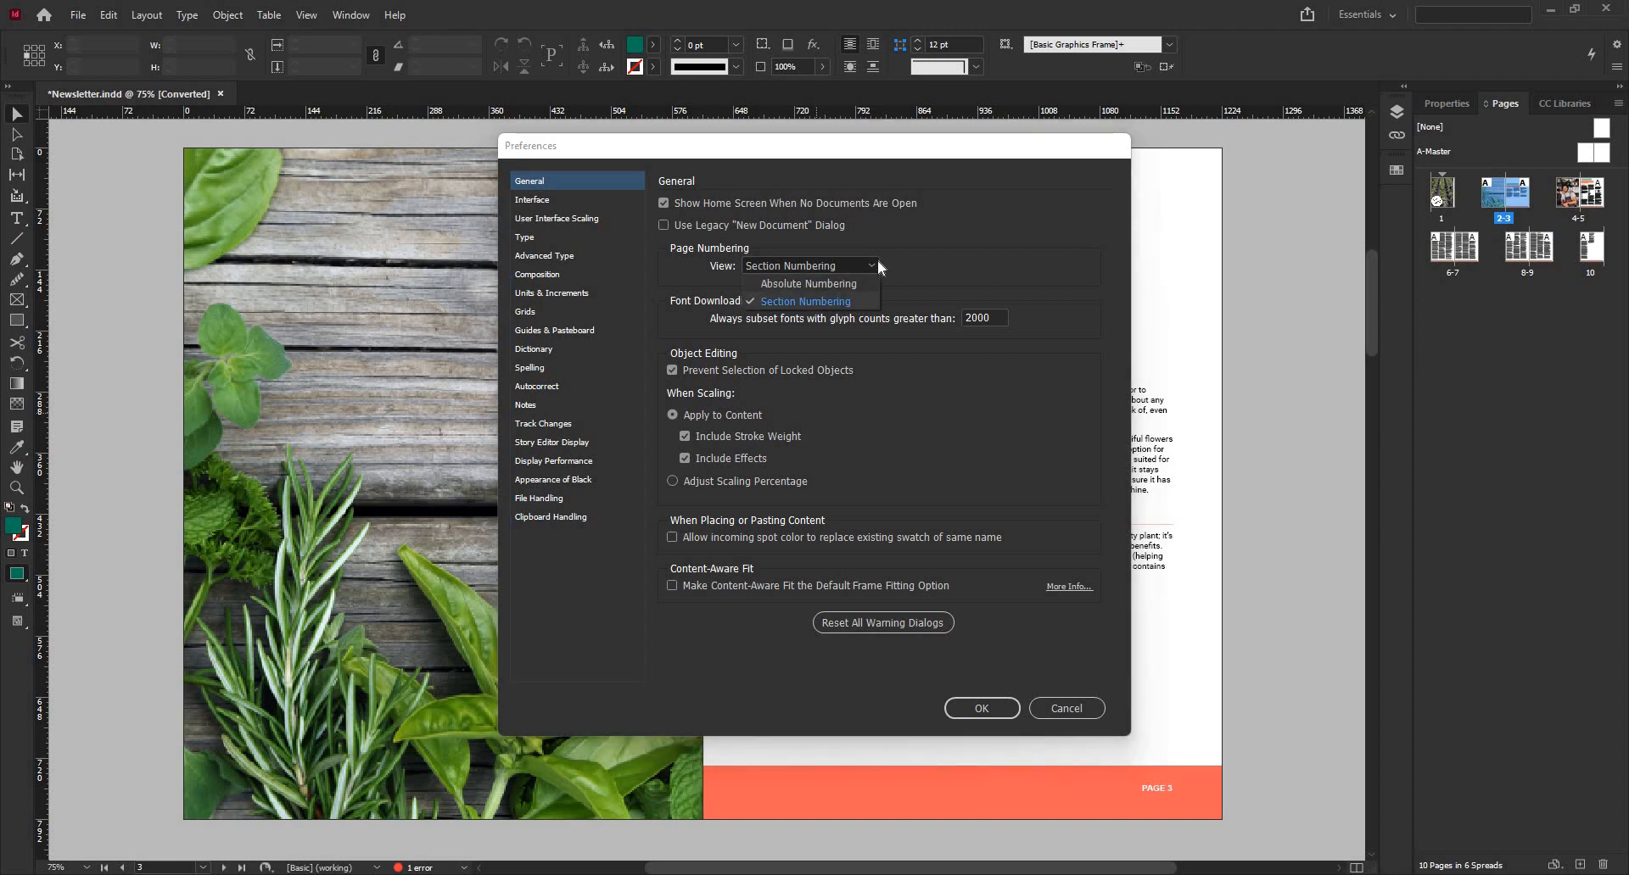
click(827, 301)
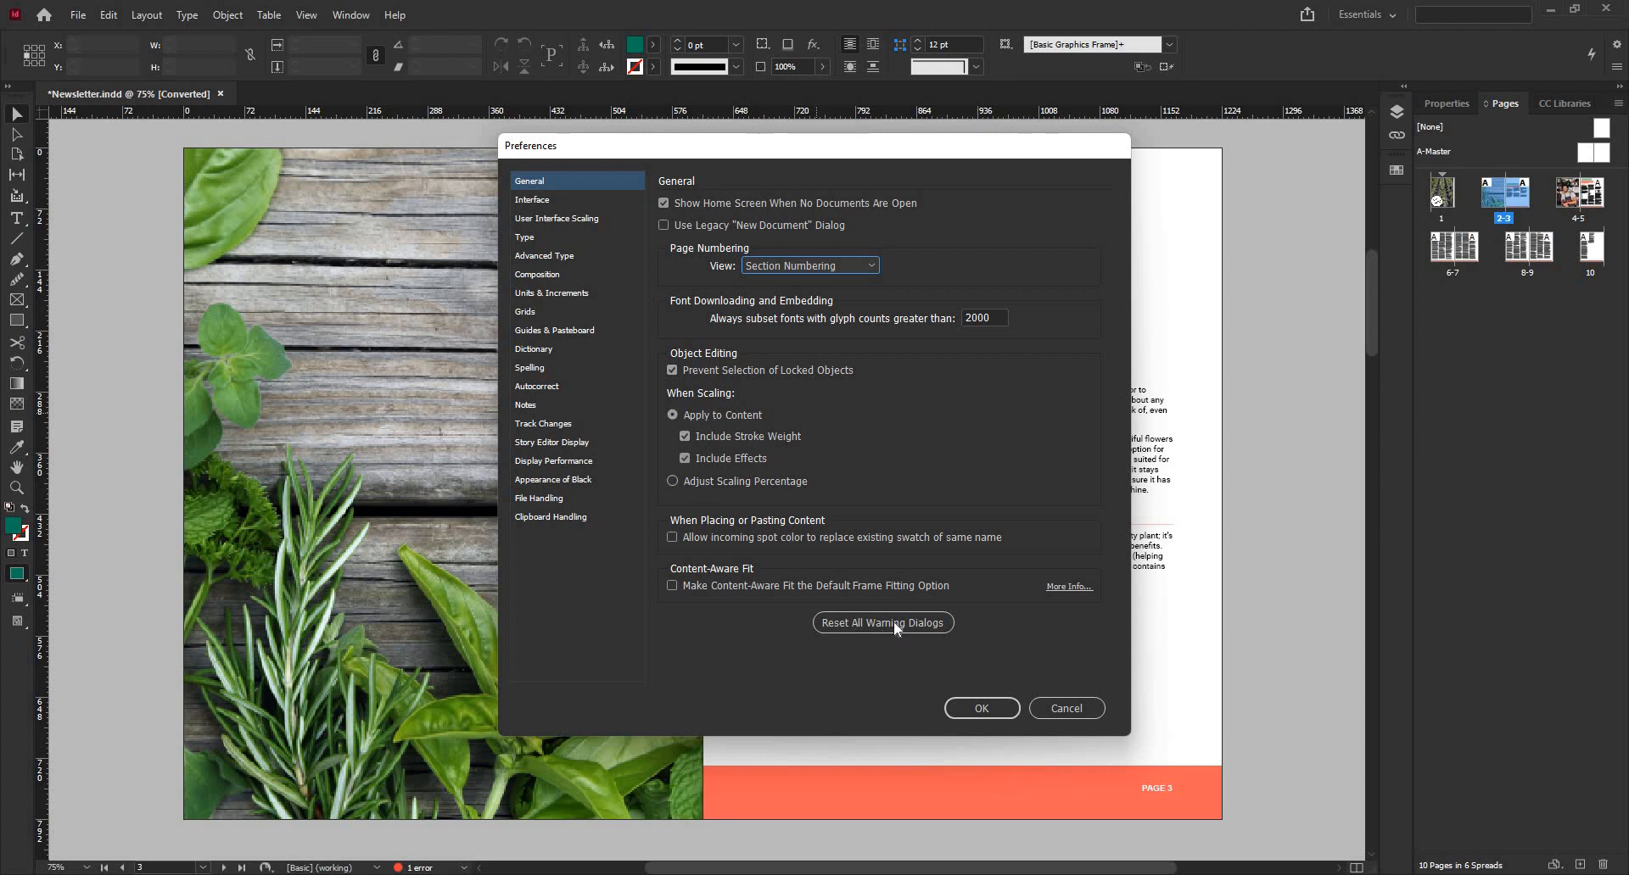
click(864, 618)
- Try the largest UI Sizing in the User Interface Scaling preferences, and set it back to the smallest
click(569, 207)
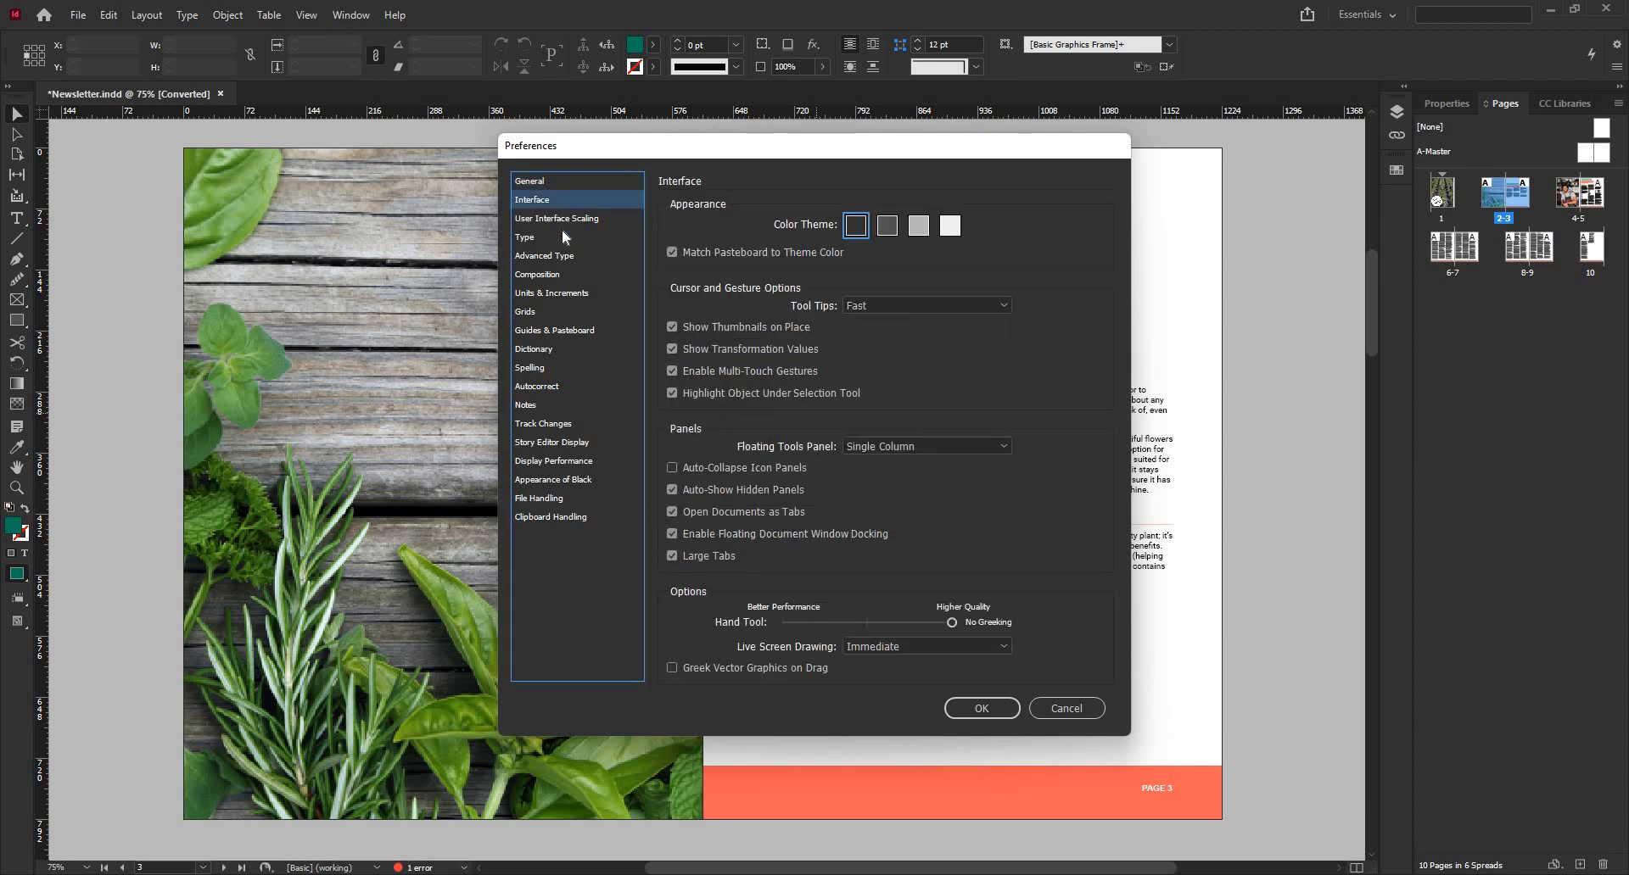
click(564, 220)
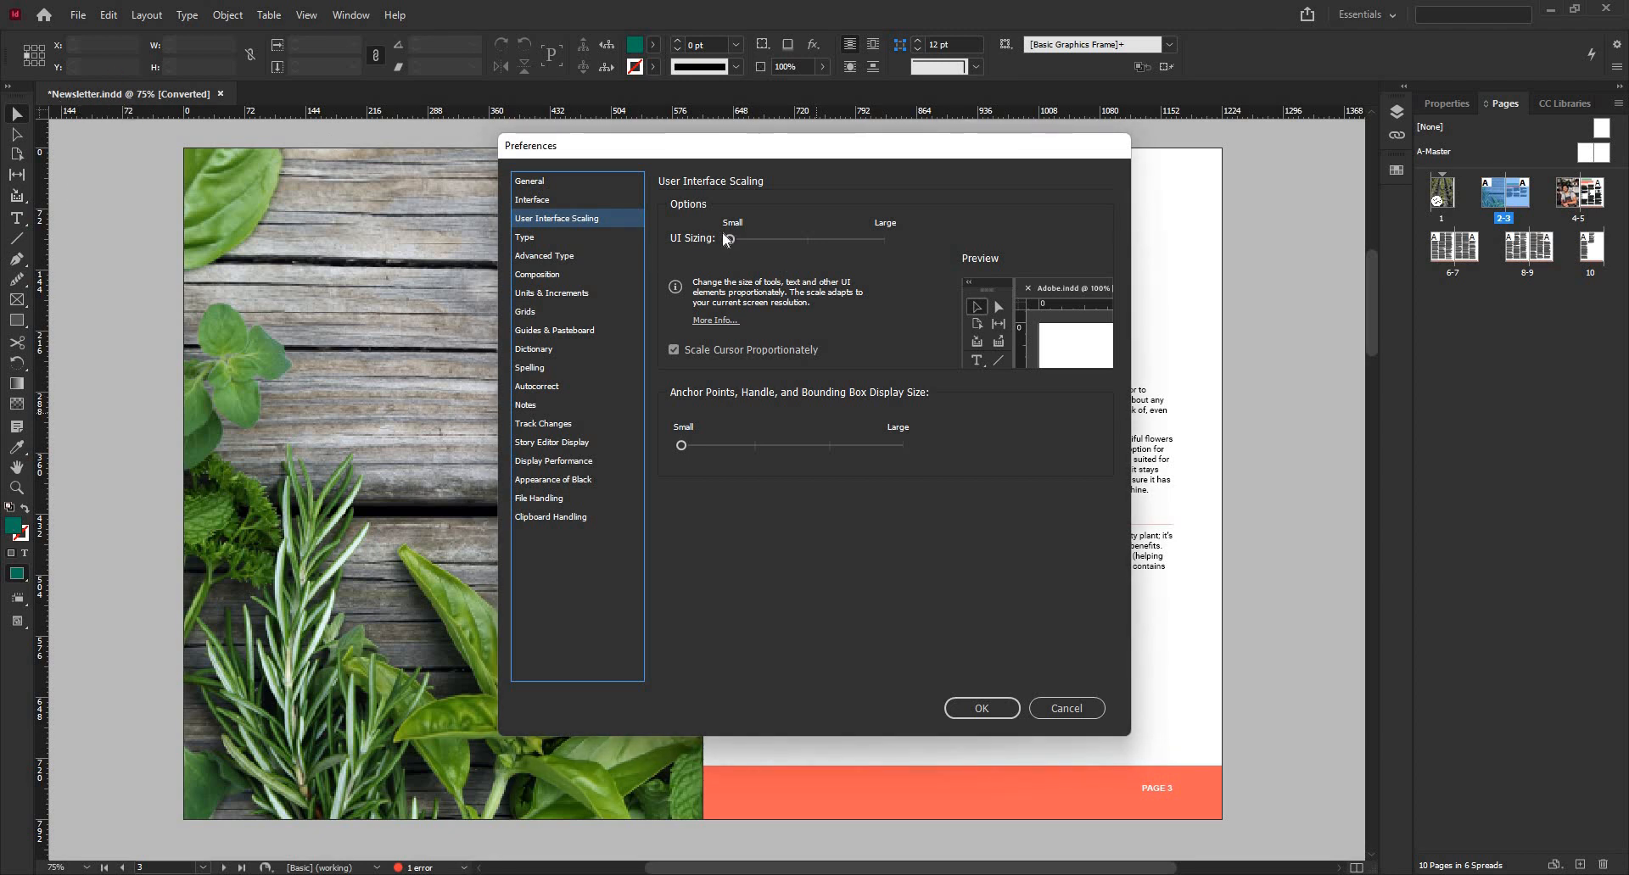
click(899, 243)
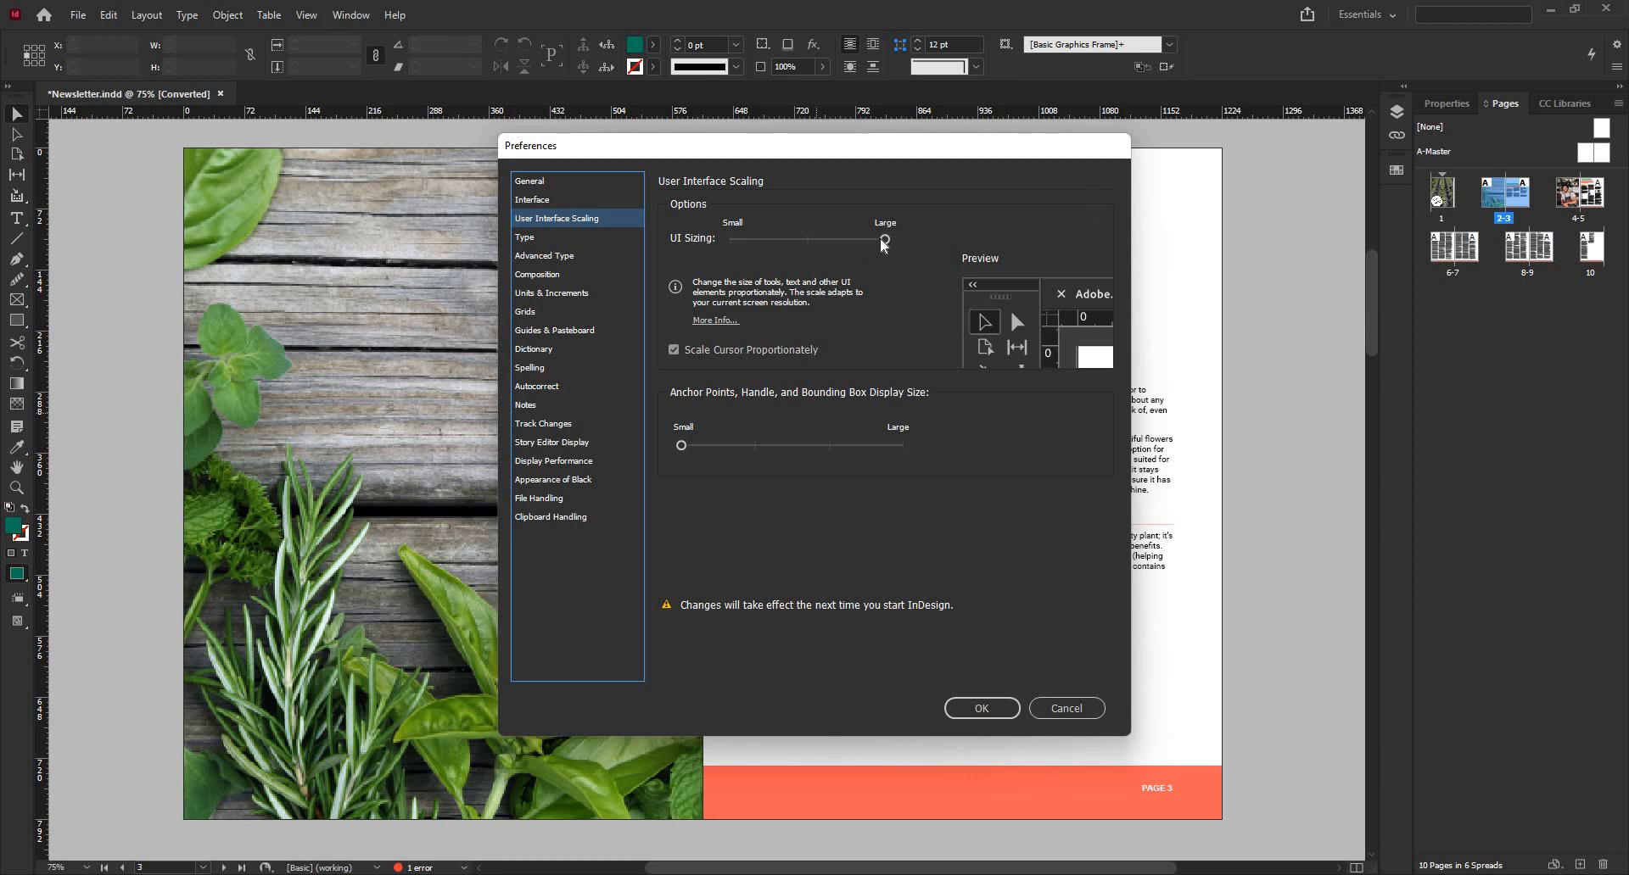
drag(885, 240, 732, 240)
click(729, 239)
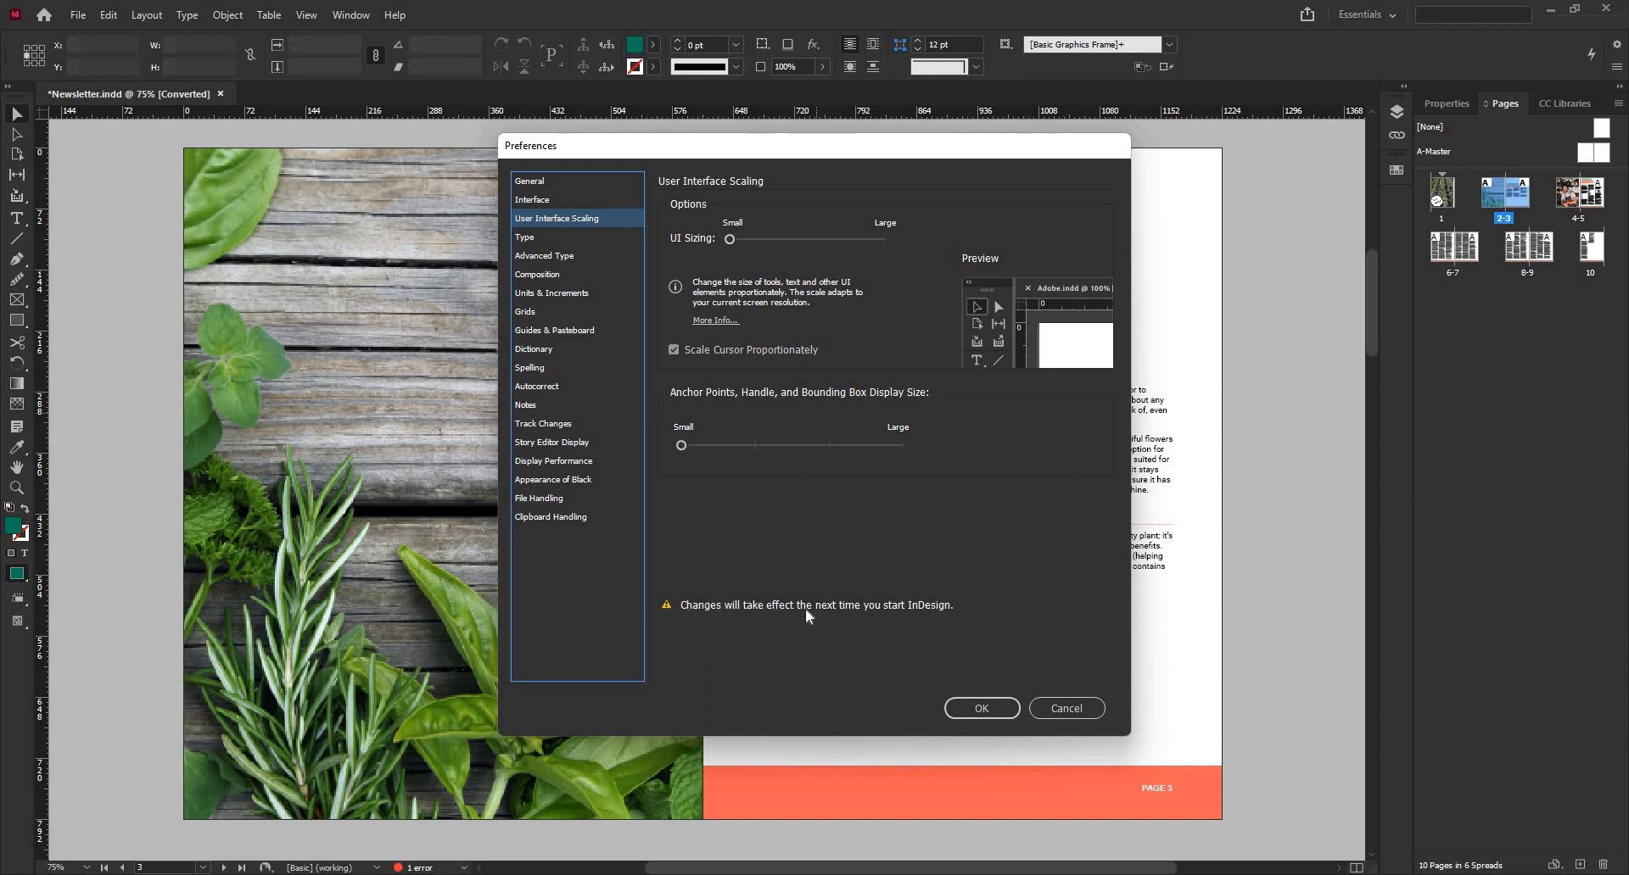
- Try the Sort Recent Fonts List Alphabetically option in the Type preferences
click(534, 244)
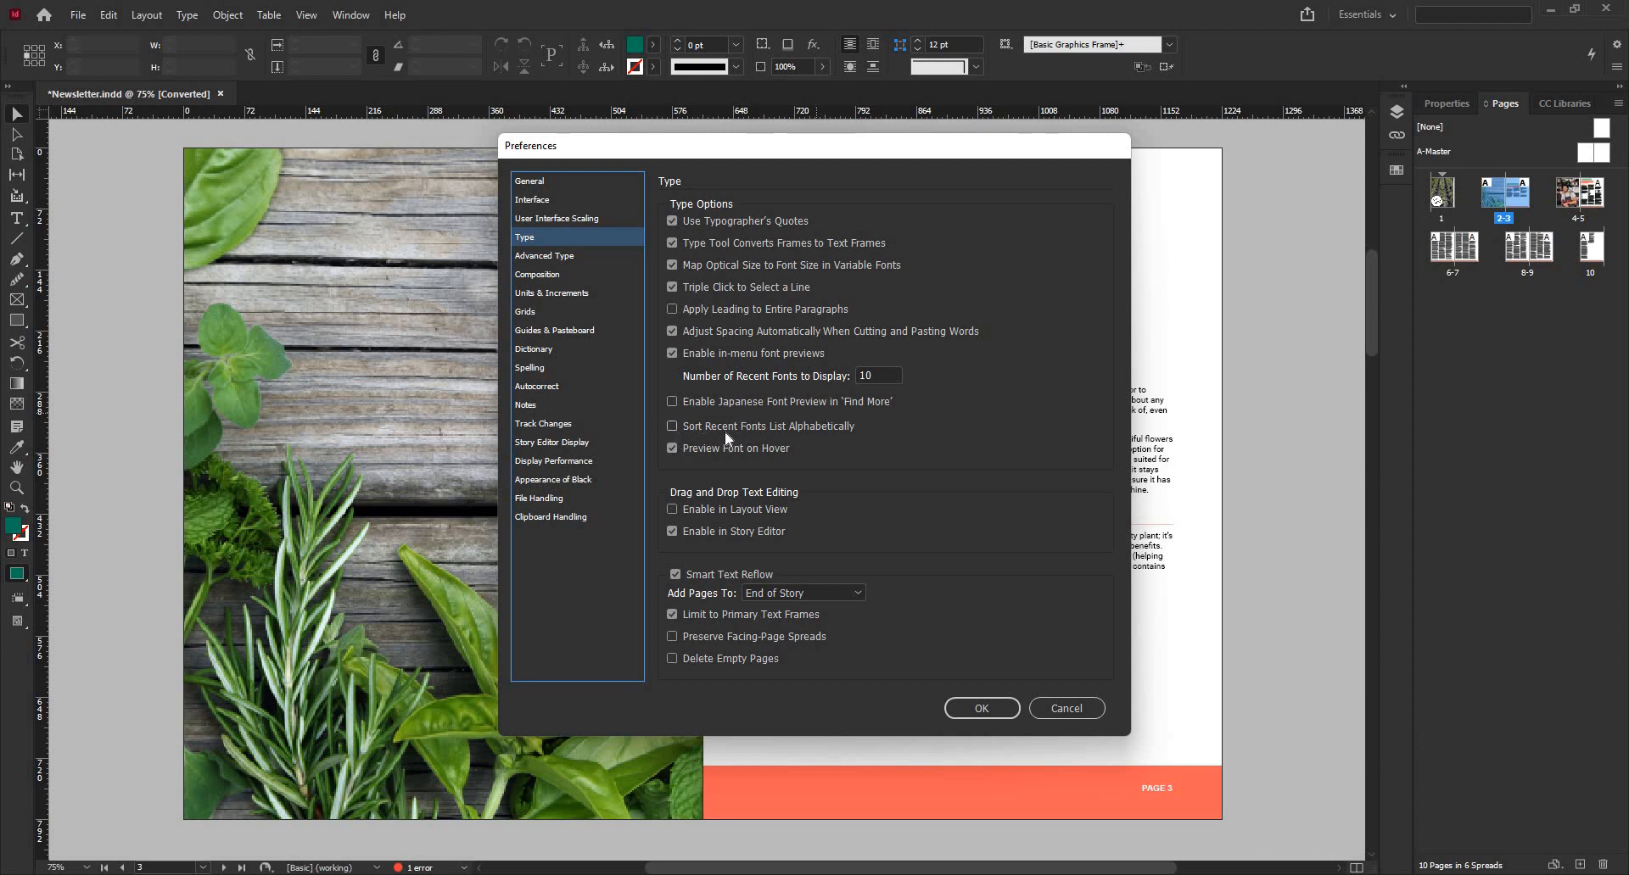
click(673, 427)
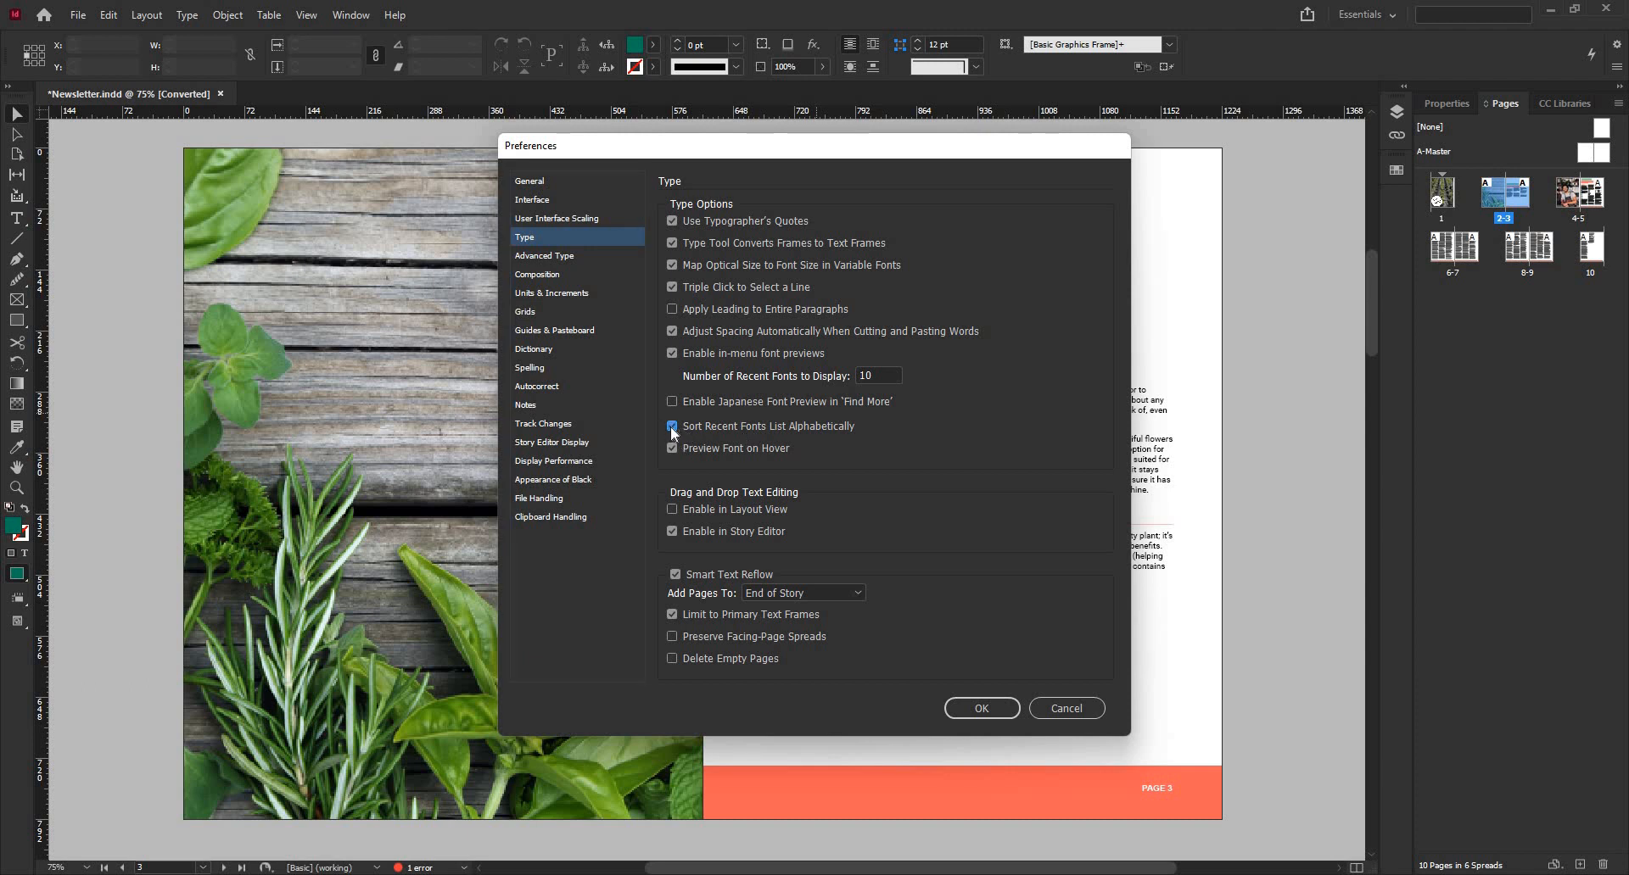
click(710, 428)
- Review the default composer choices in the Advanced Type preferences and keep Adobe Paragraph Composer
key(Down)
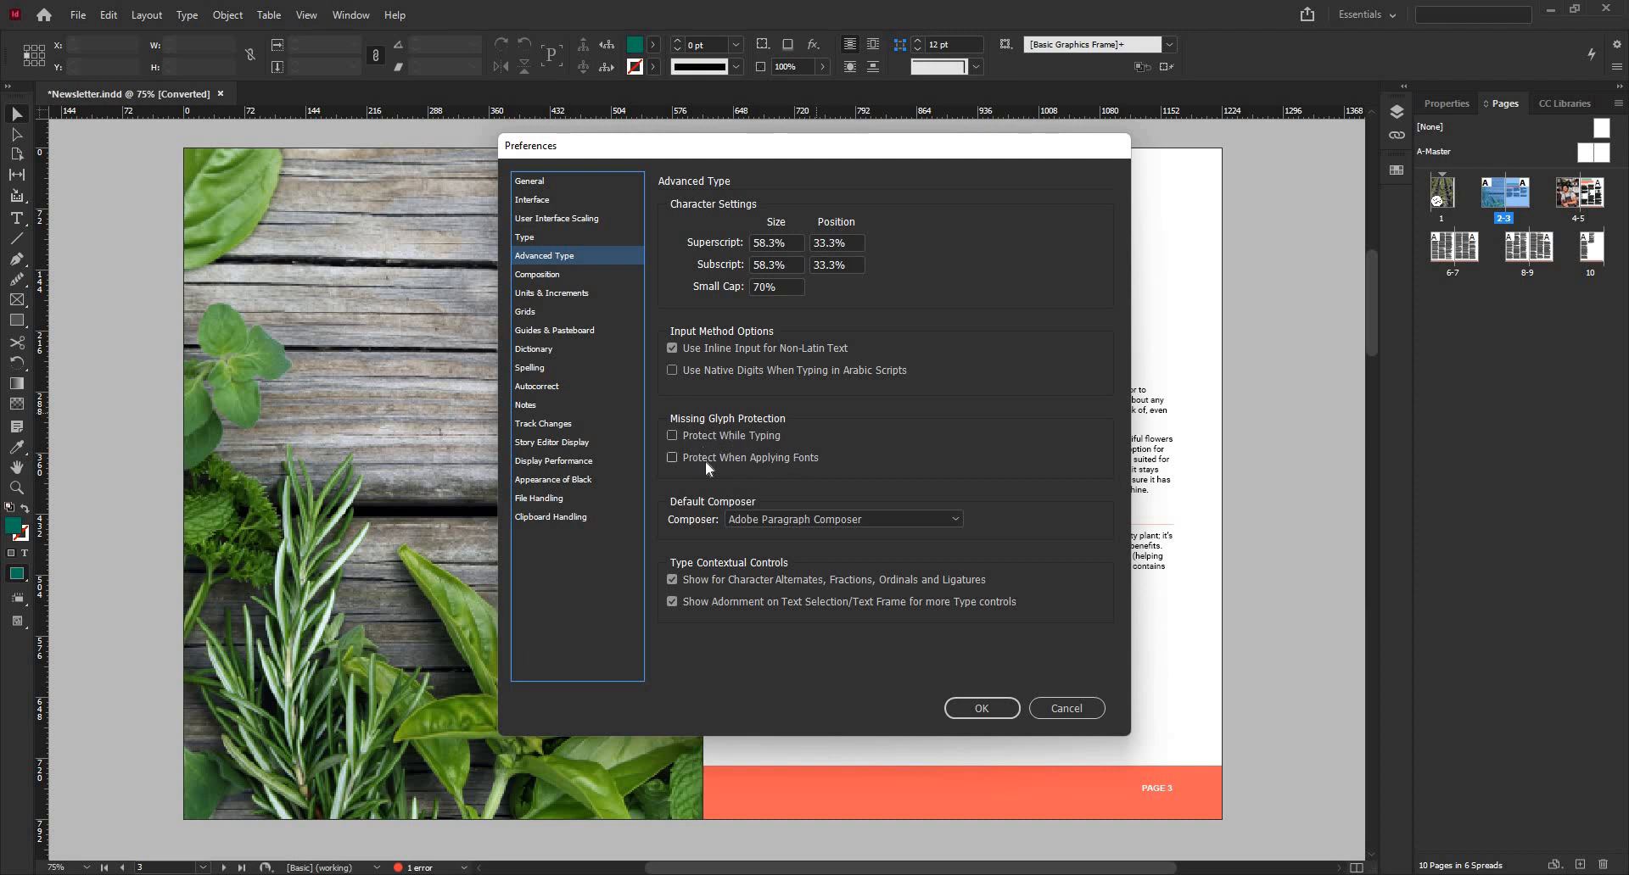
click(805, 520)
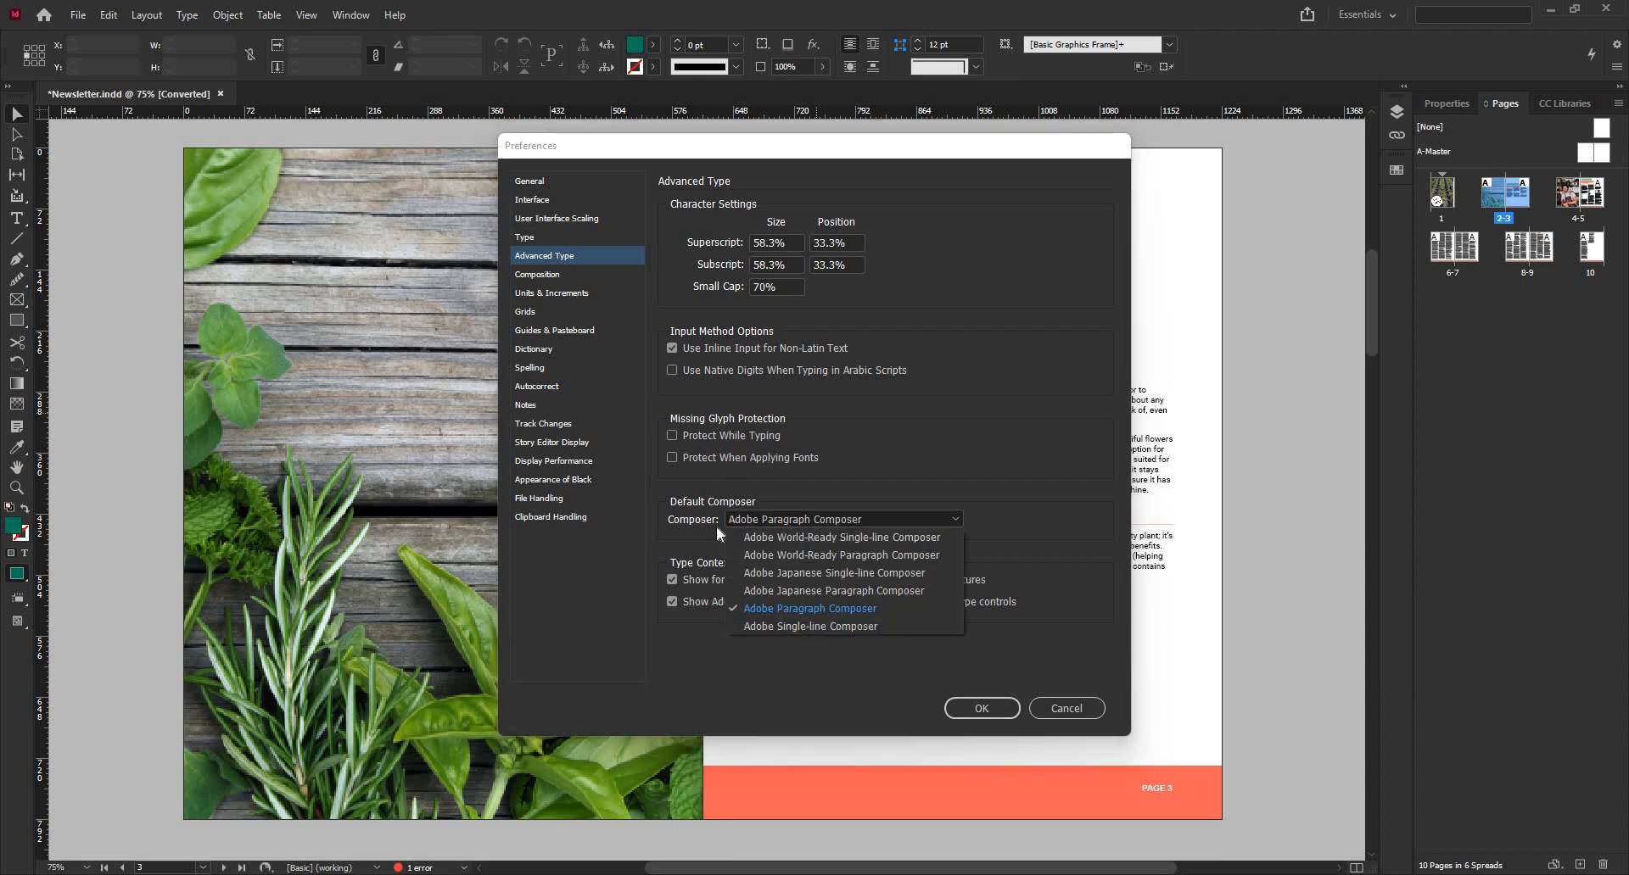
click(765, 607)
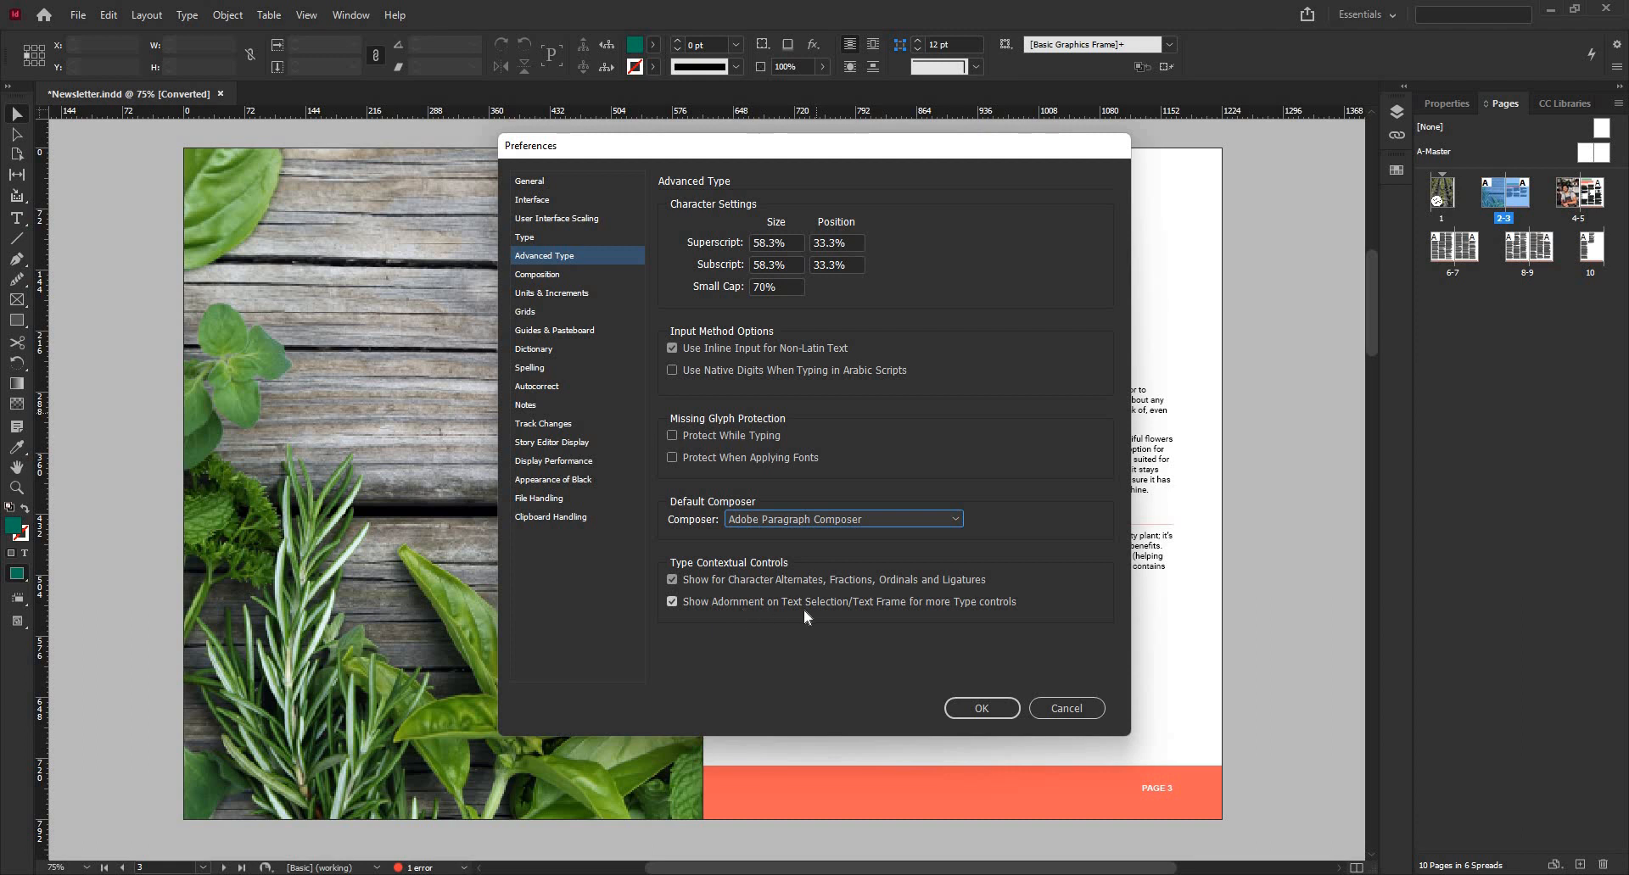
- Try the Text Wrap Only Affects Text Beneath option in the Composition preferences
click(572, 273)
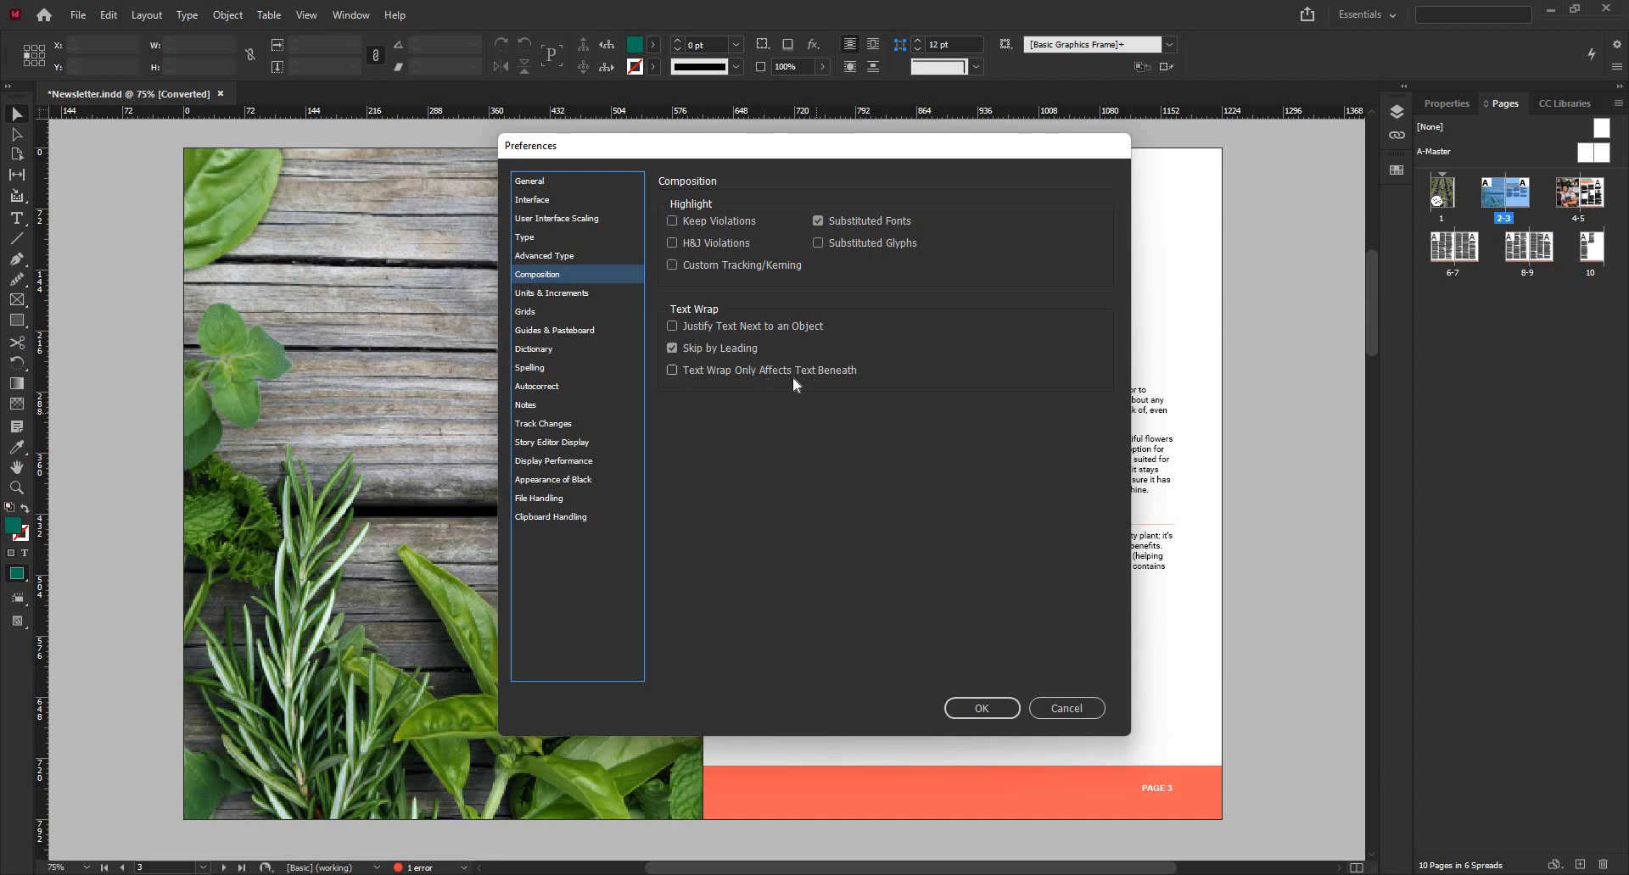
click(673, 371)
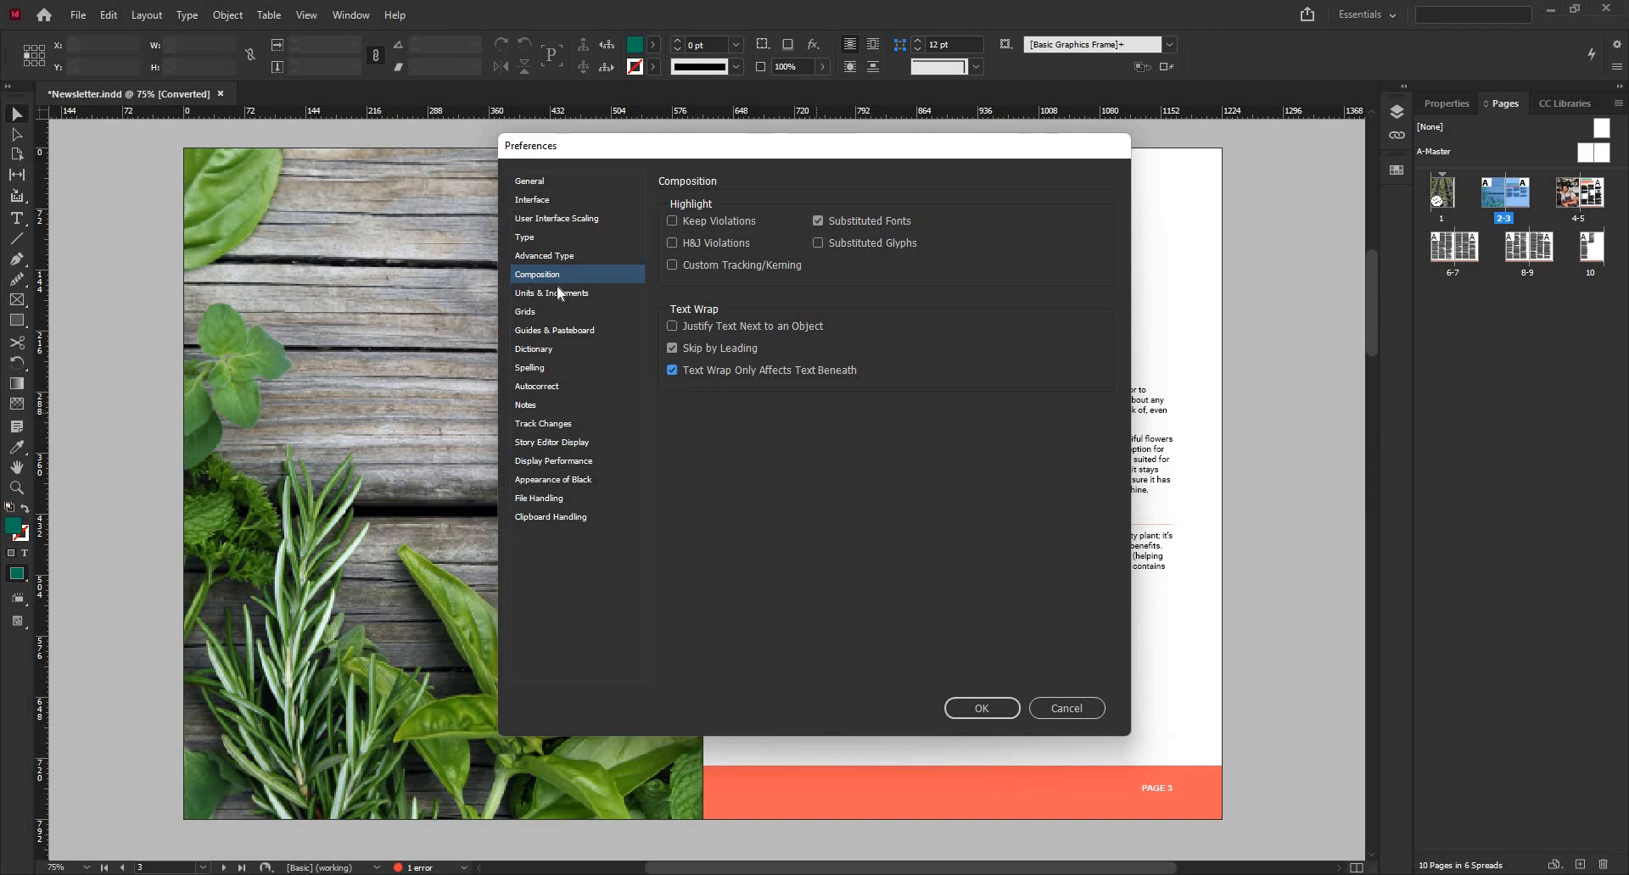
click(672, 371)
- In the Units & Increments preferences, keep the ruler origin on Spread and set the horizontal and vertical ruler units to Inches
click(585, 294)
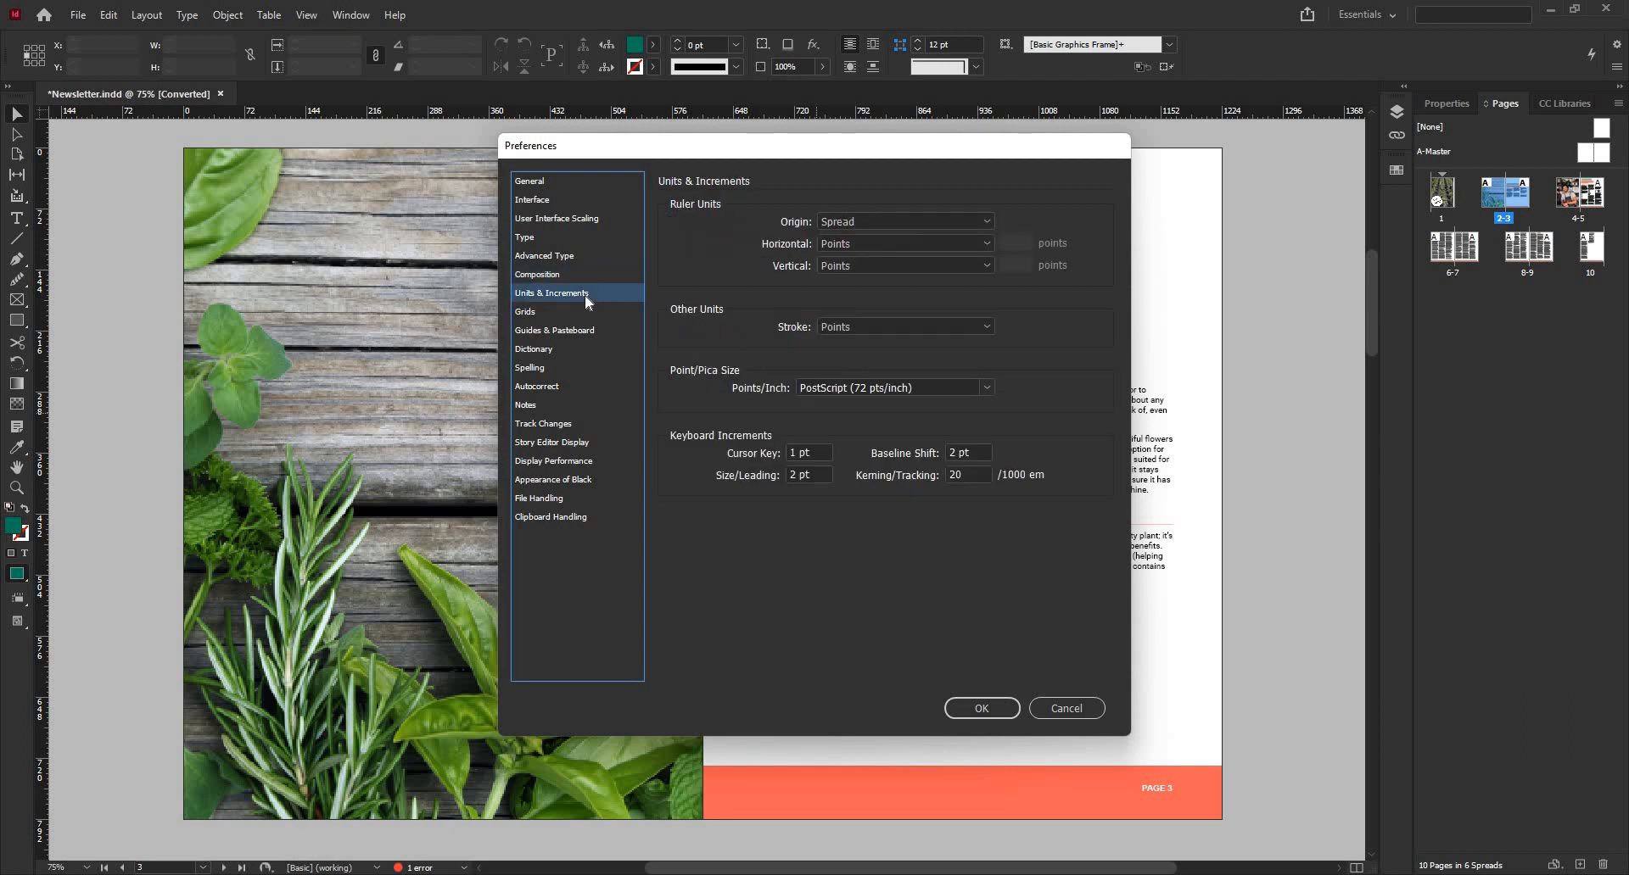
click(873, 220)
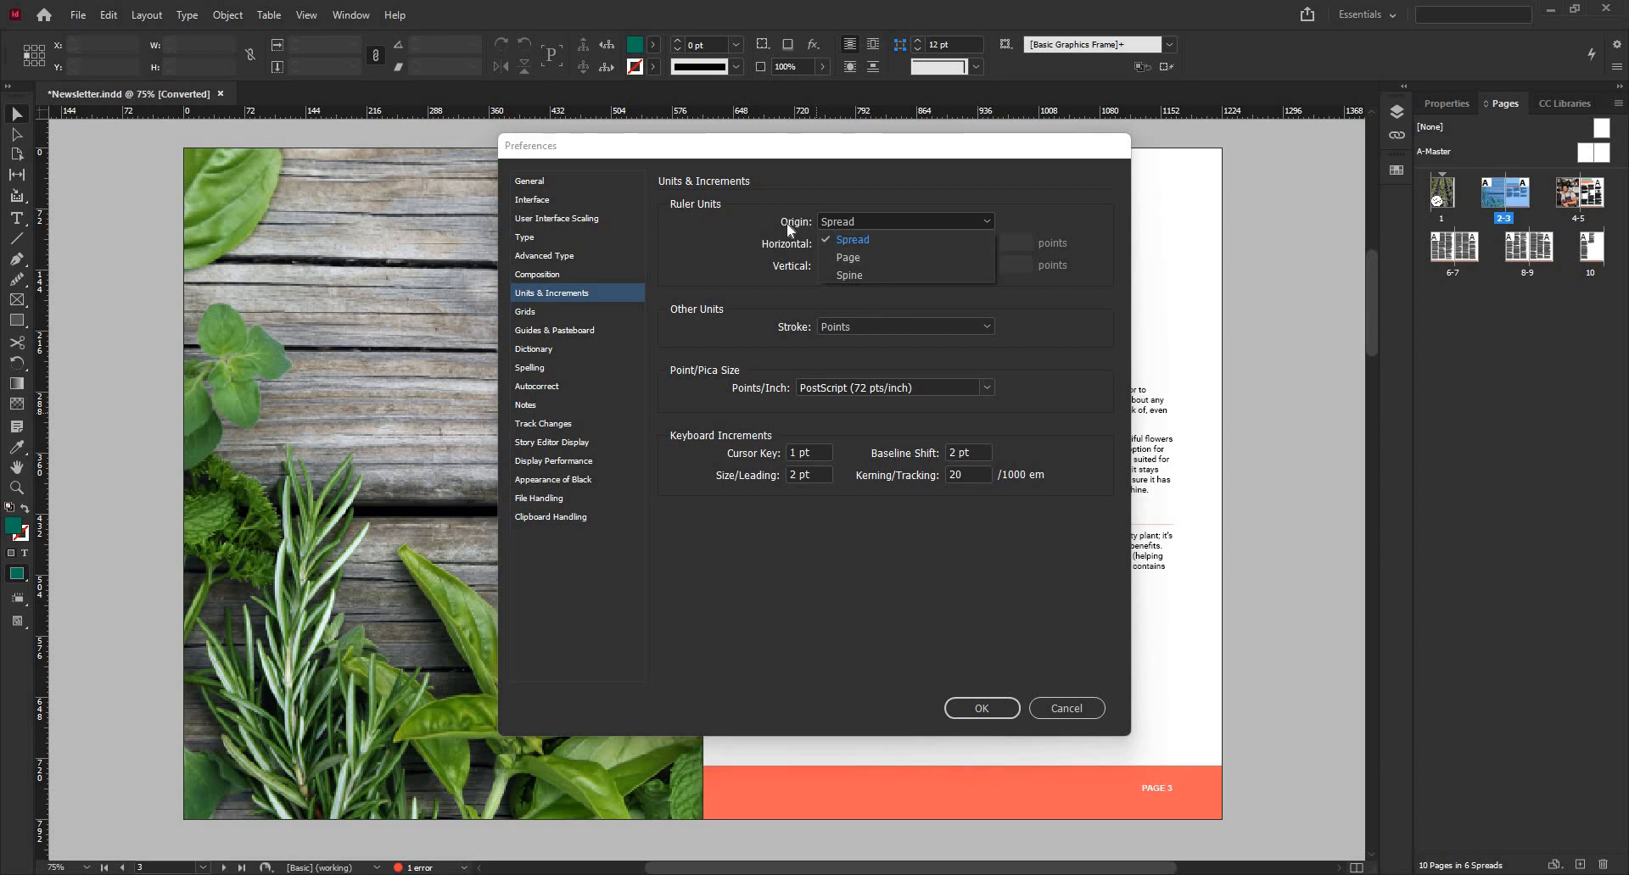
click(879, 241)
click(879, 243)
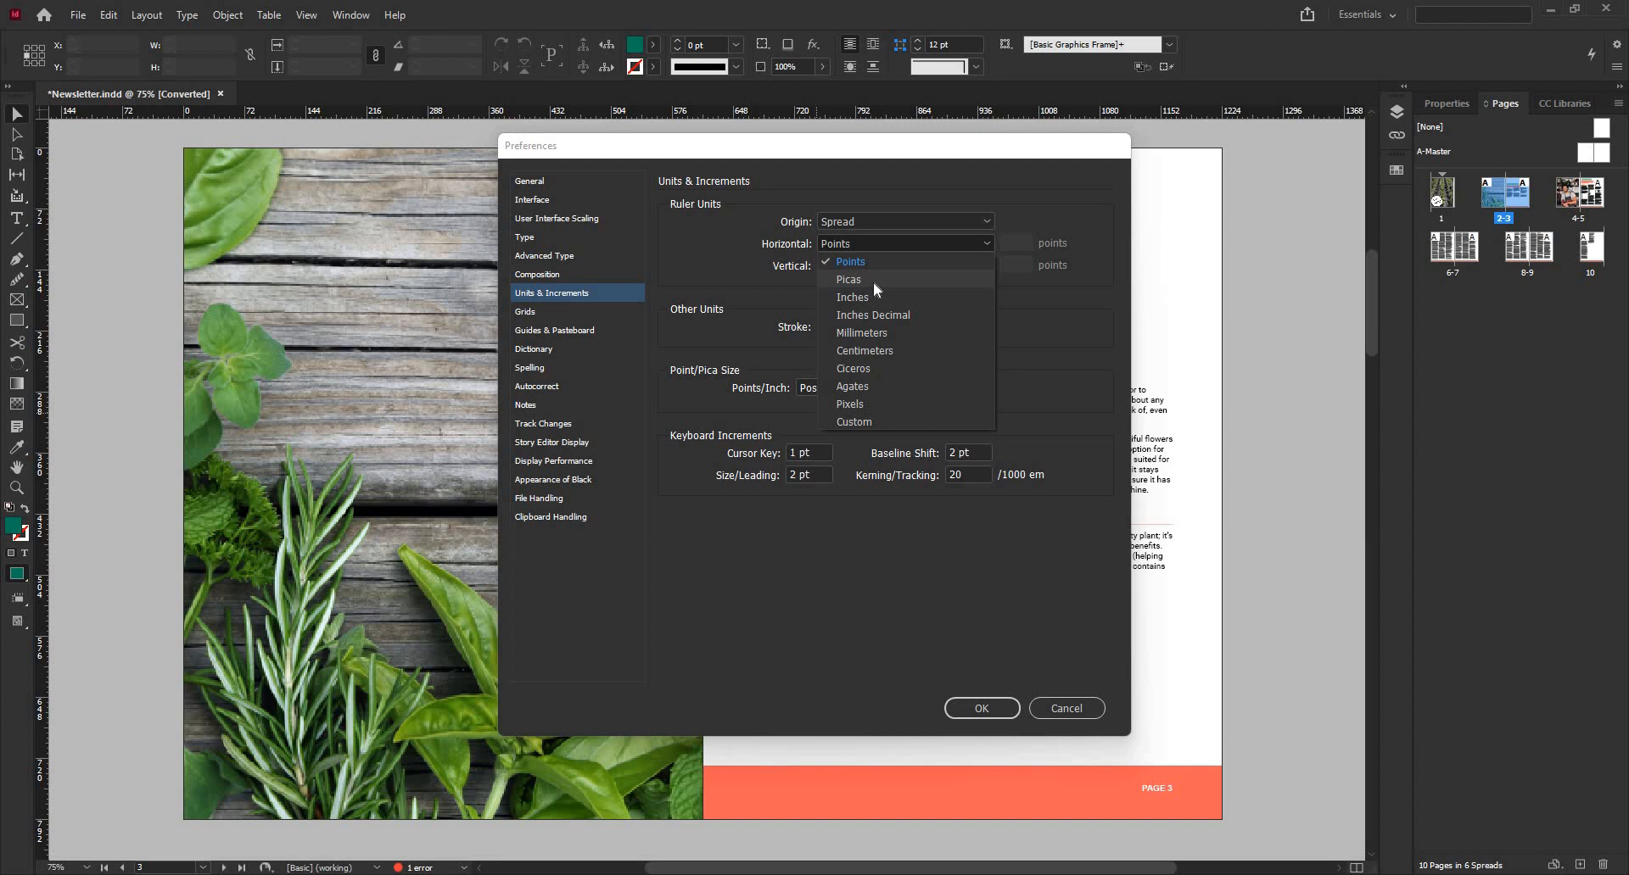
click(873, 241)
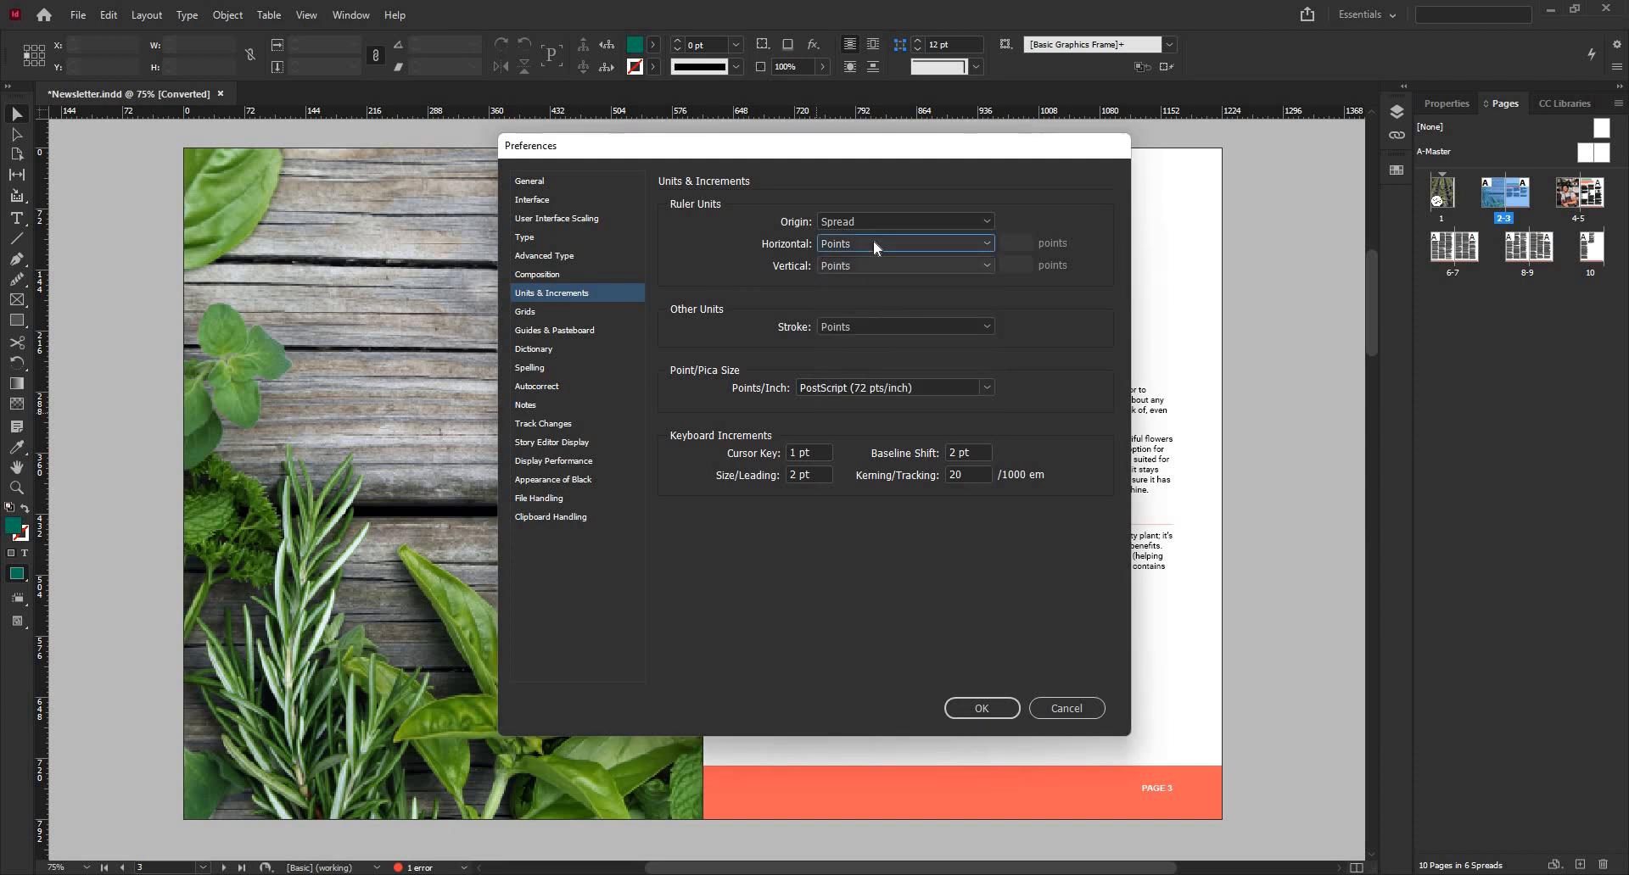
click(882, 243)
click(901, 298)
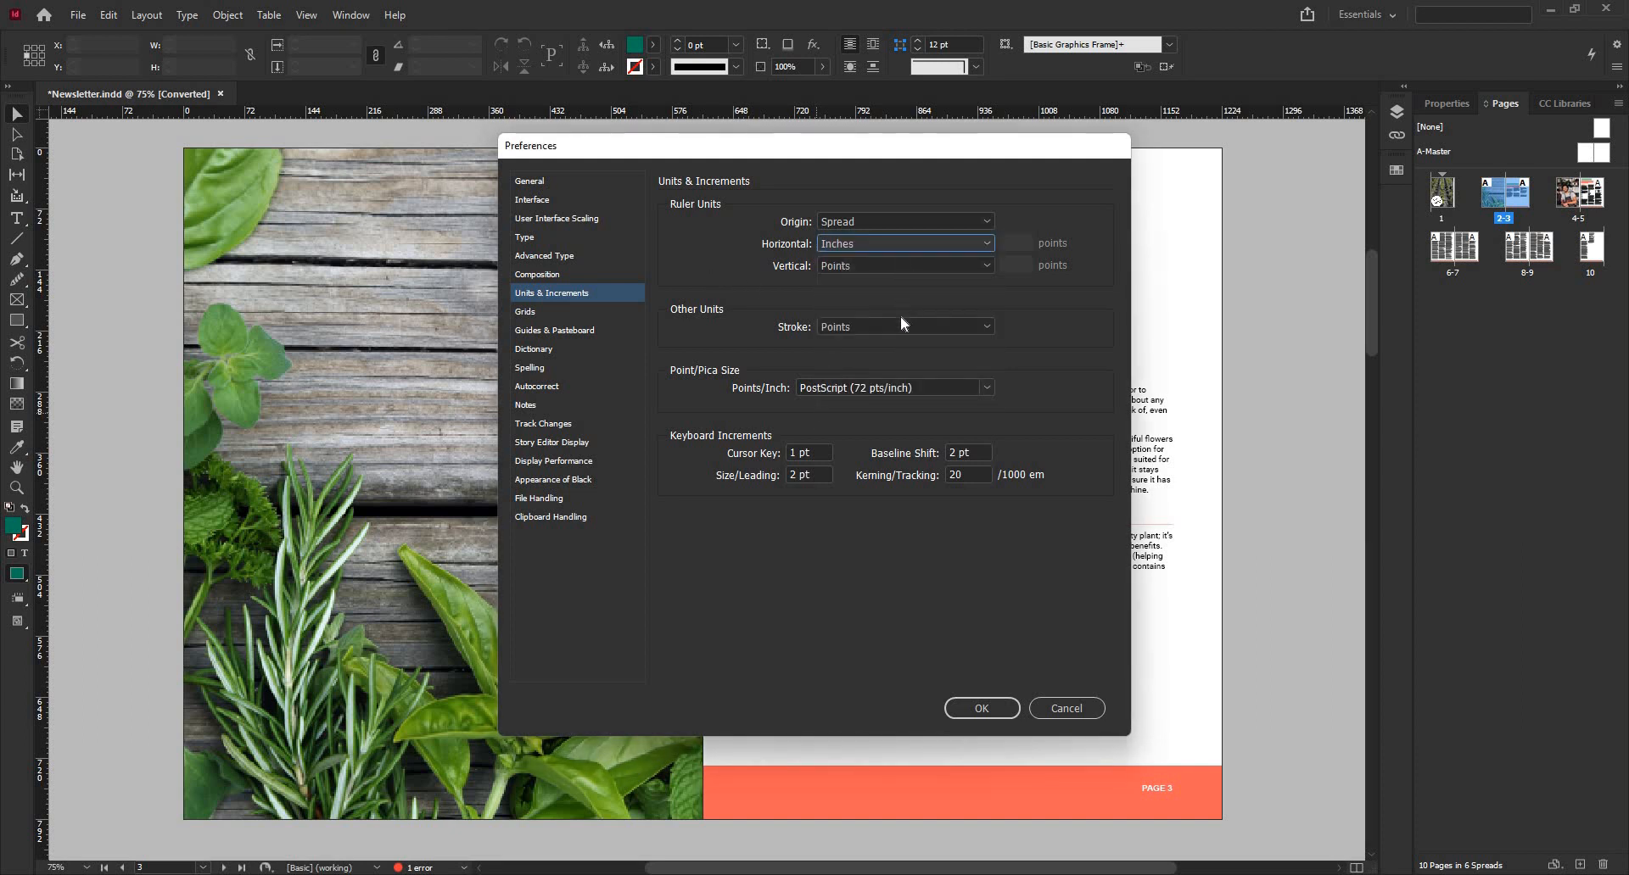
click(902, 265)
click(921, 329)
- Review the stroke unit and points-per-inch choices, keeping Points and PostScript (72 pts/inch)
click(923, 331)
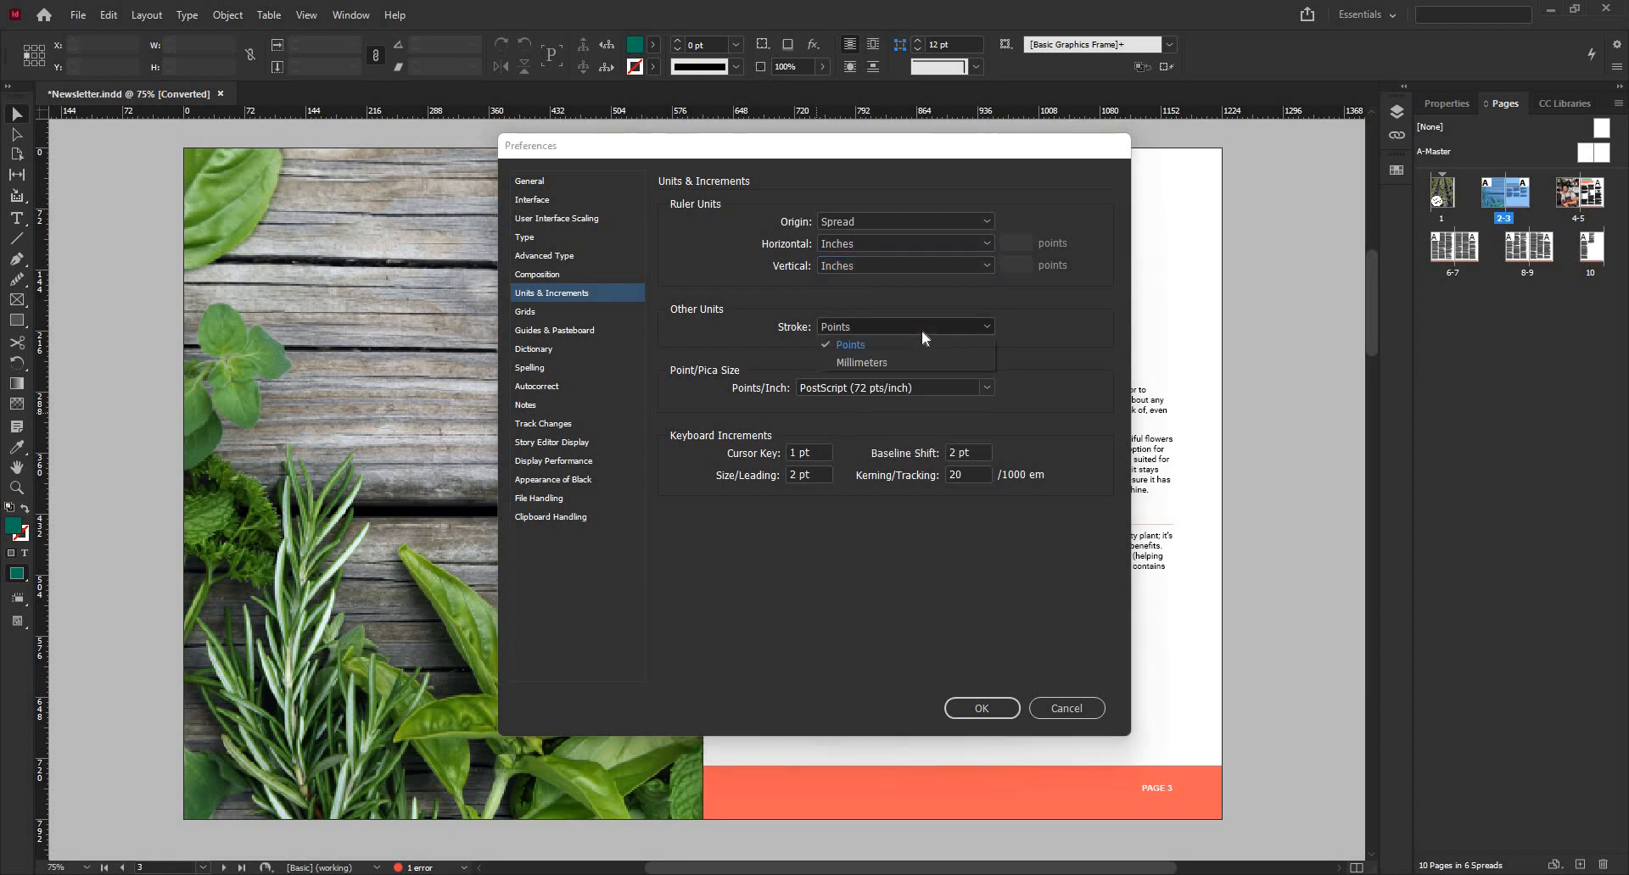
click(699, 330)
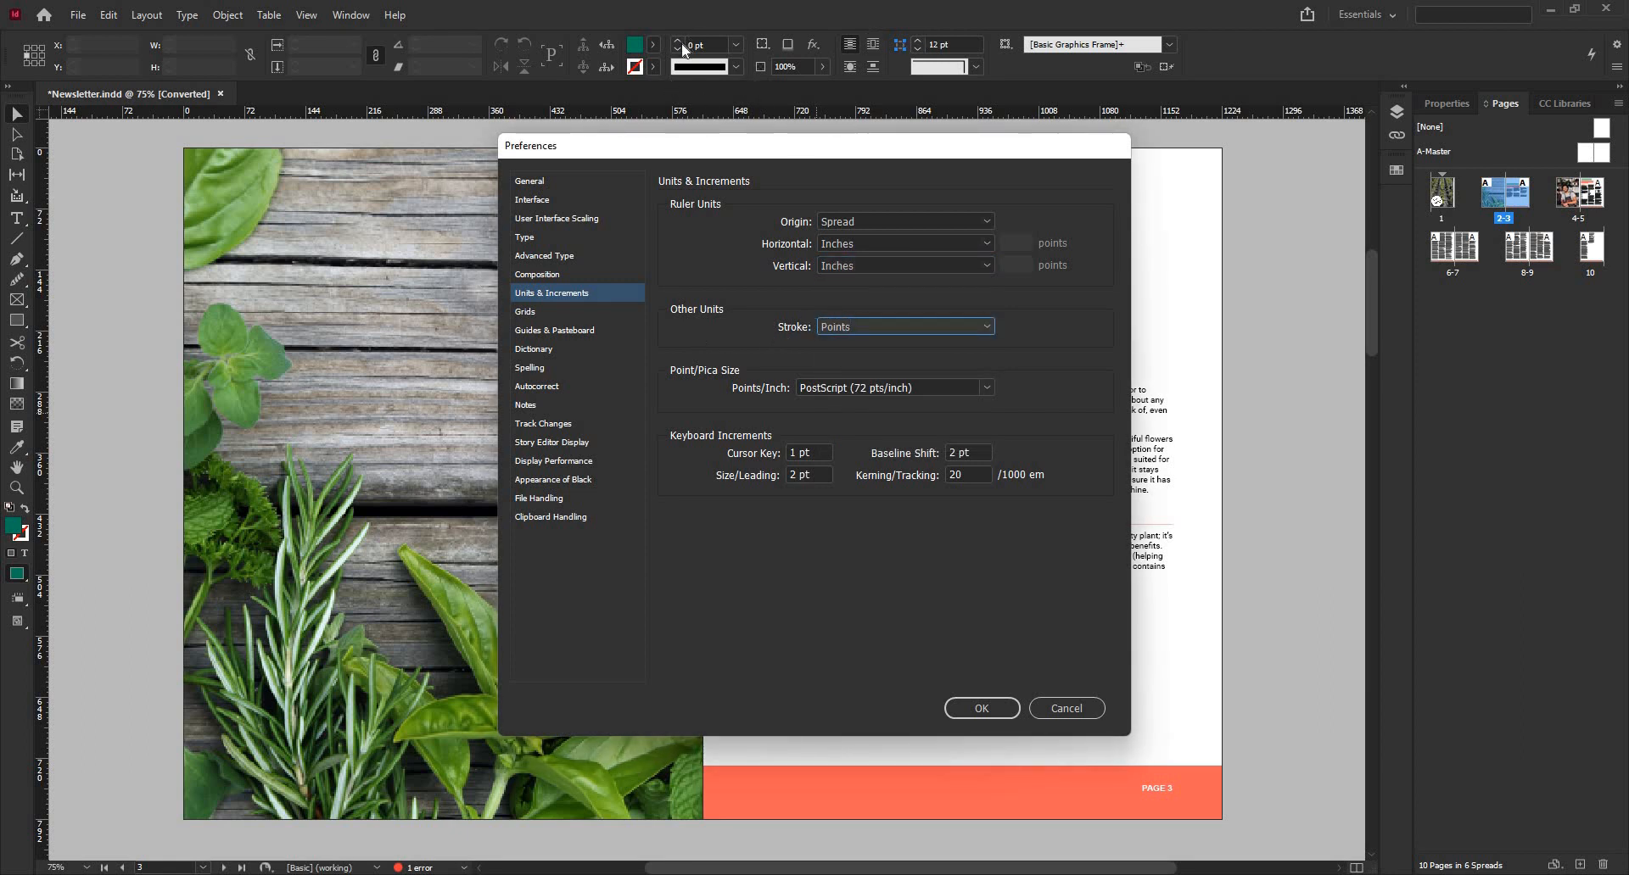
click(855, 326)
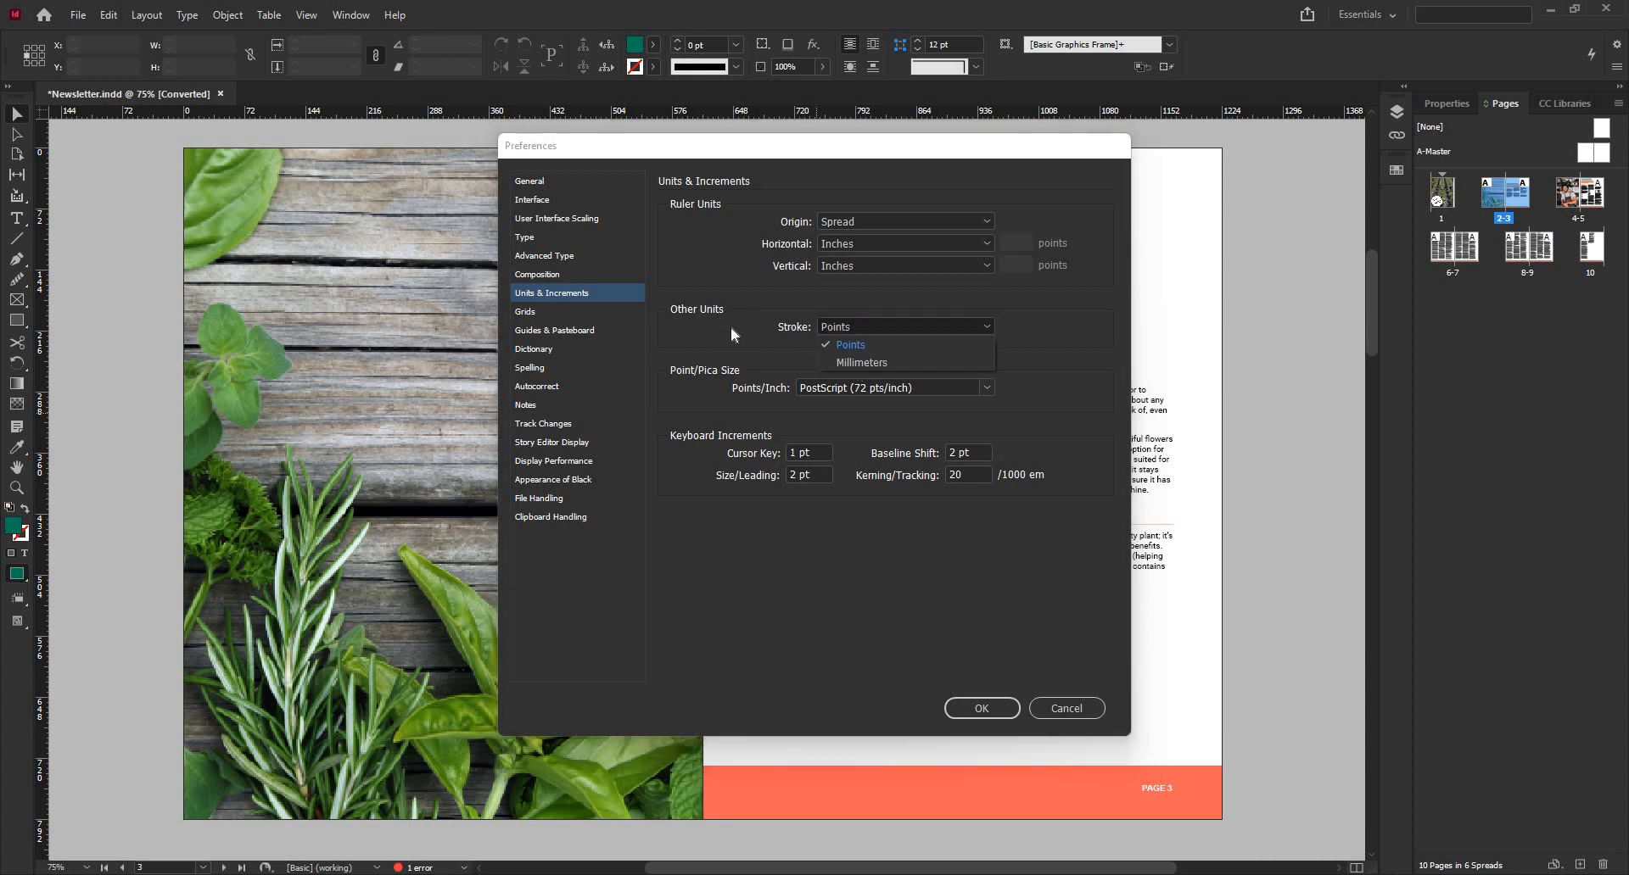
click(946, 372)
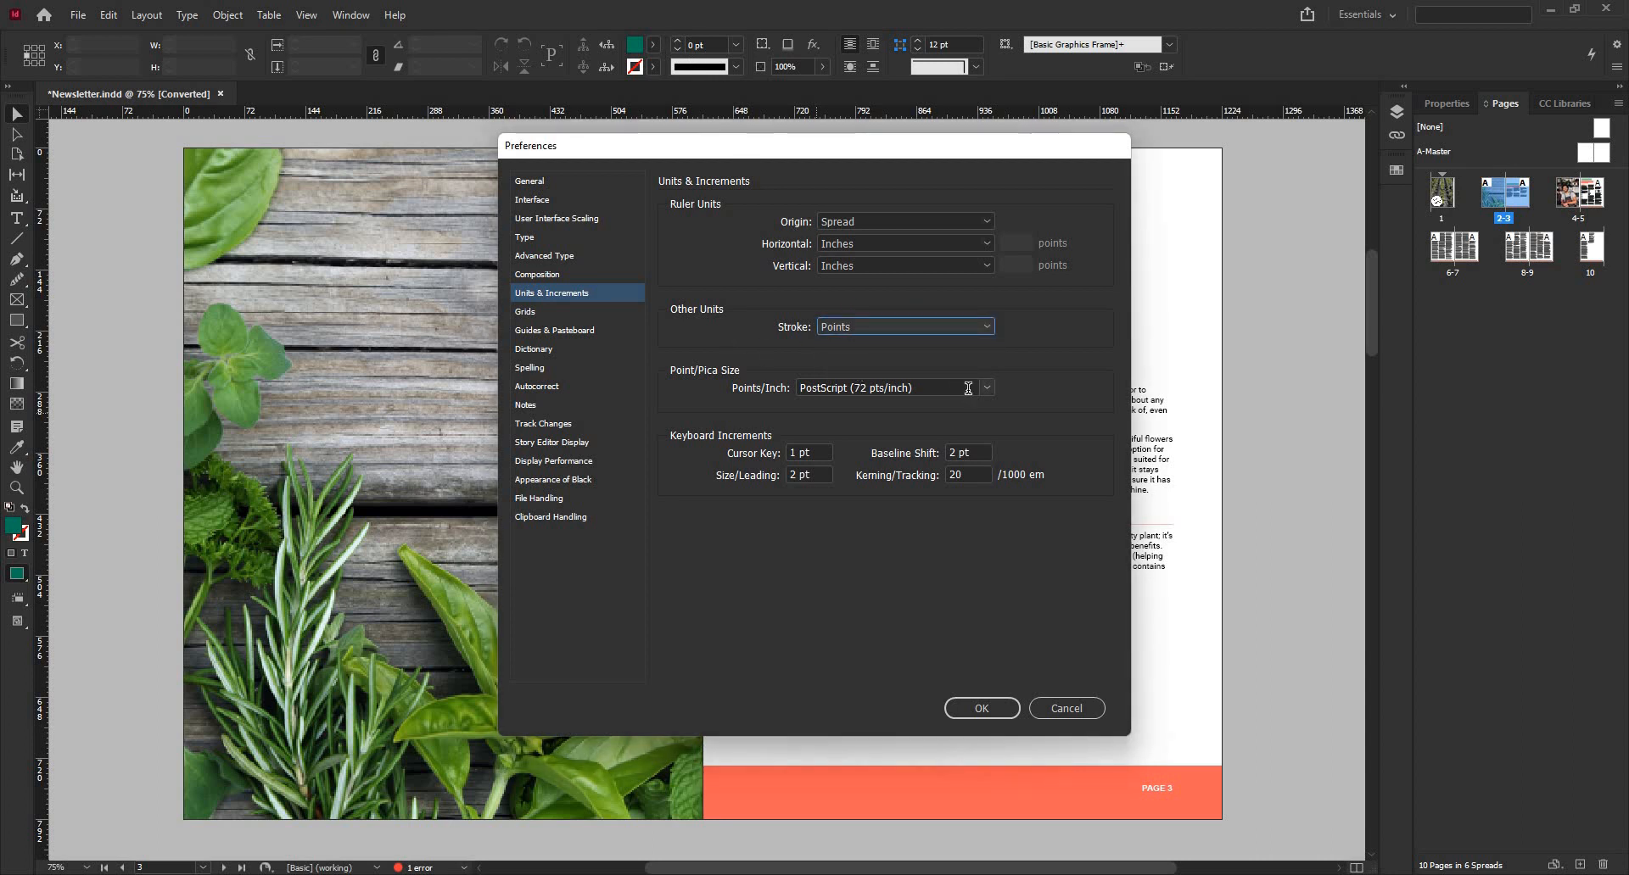
click(987, 386)
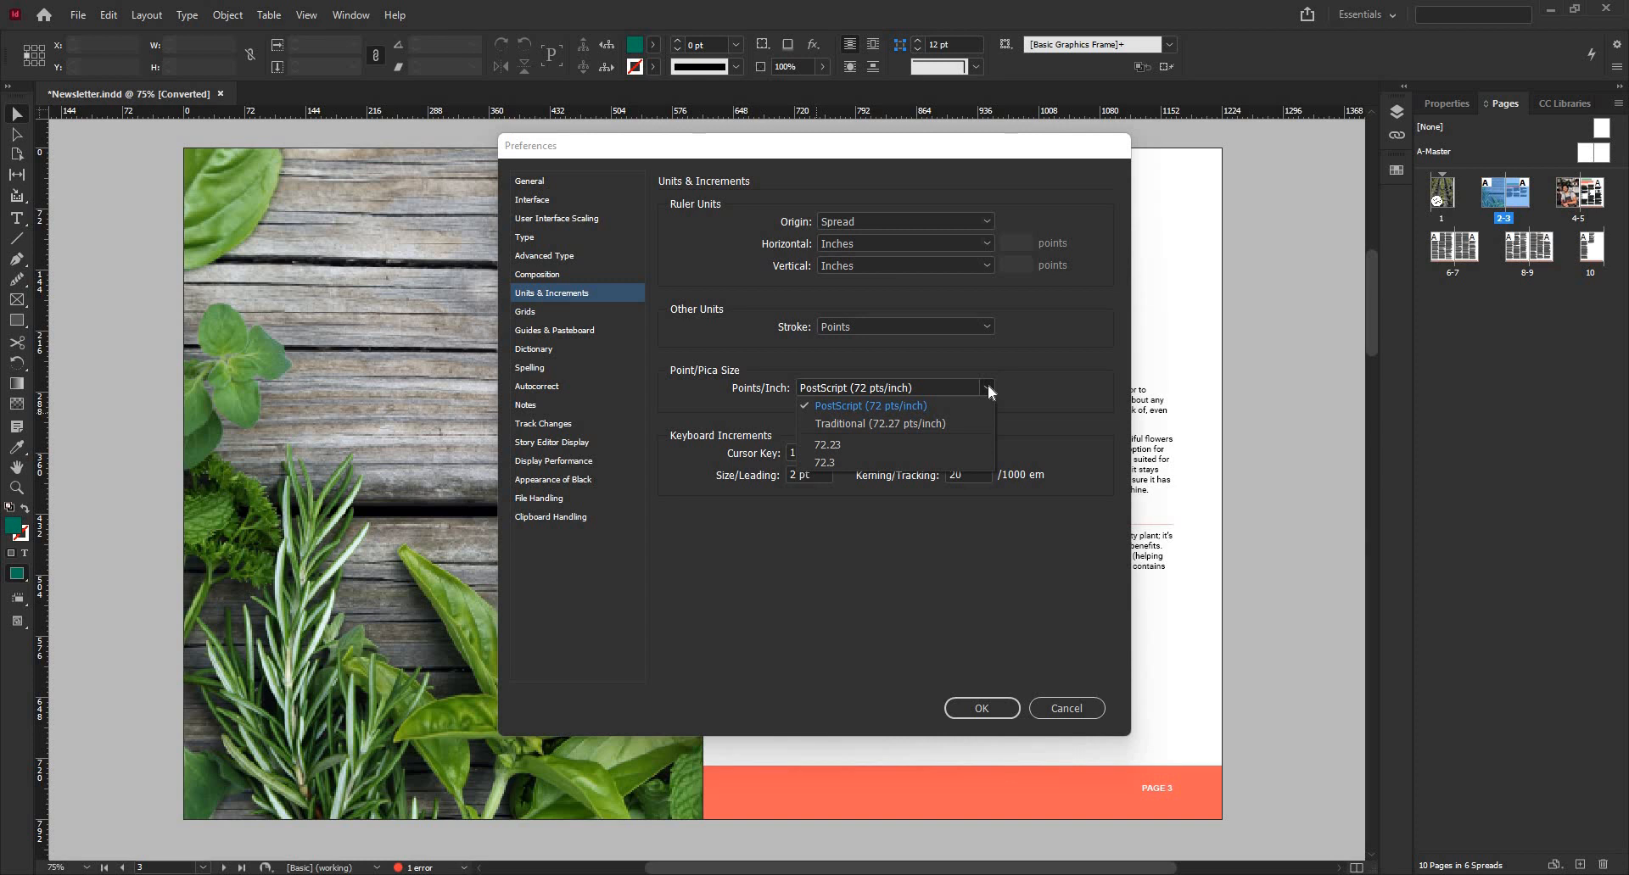
click(650, 398)
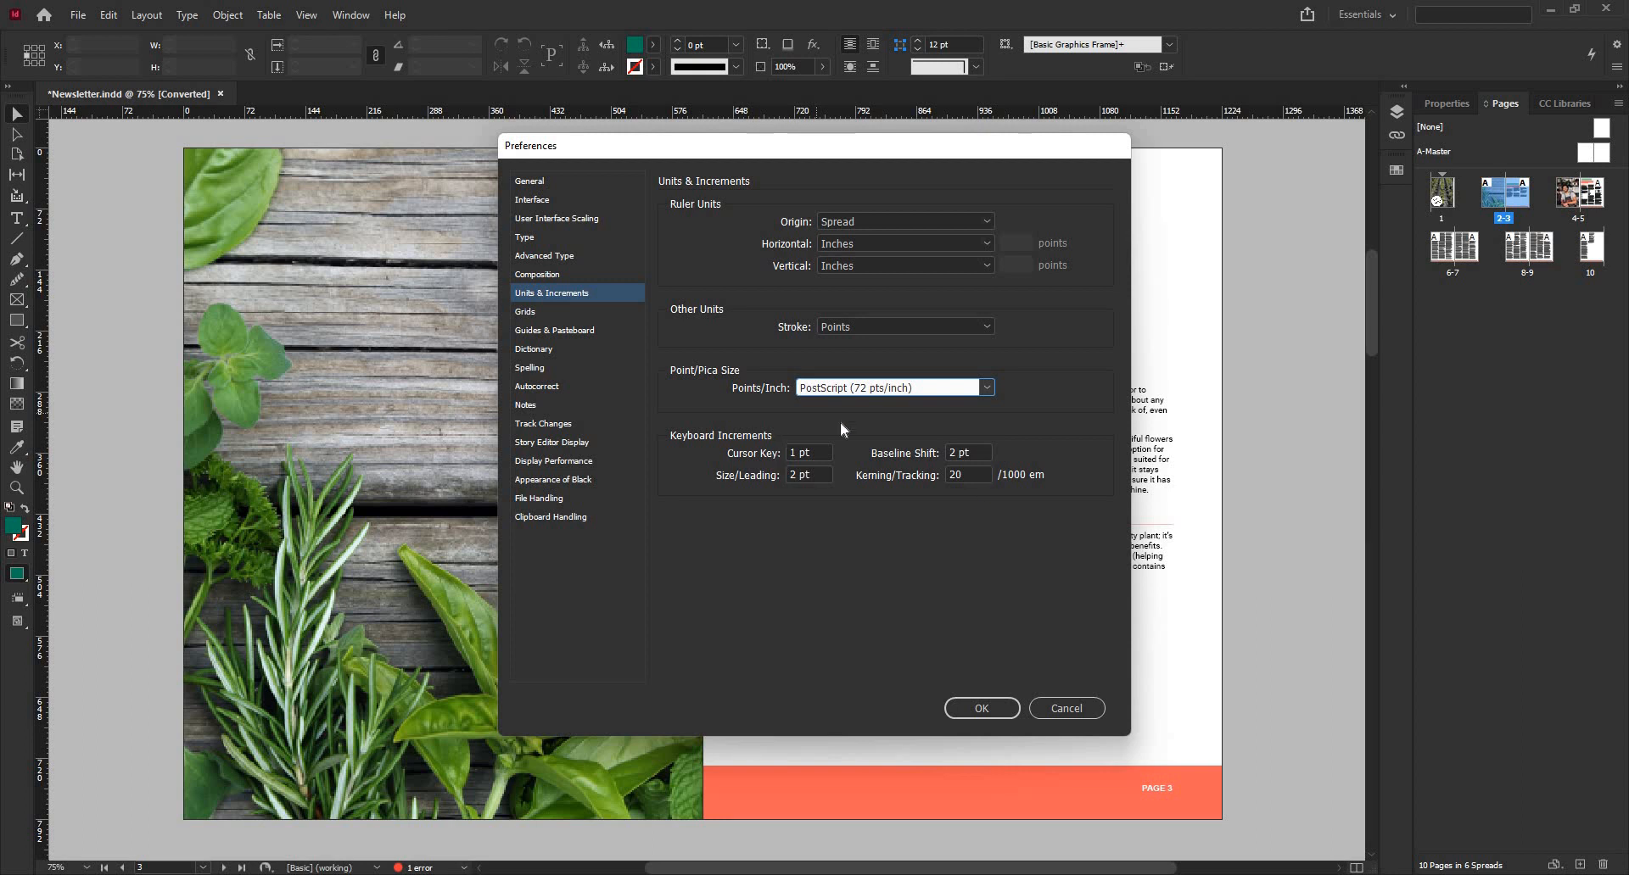
- Review the baseline grid and document grid color choices in the Grids preferences, keeping Light Blue and Light Gray
click(566, 316)
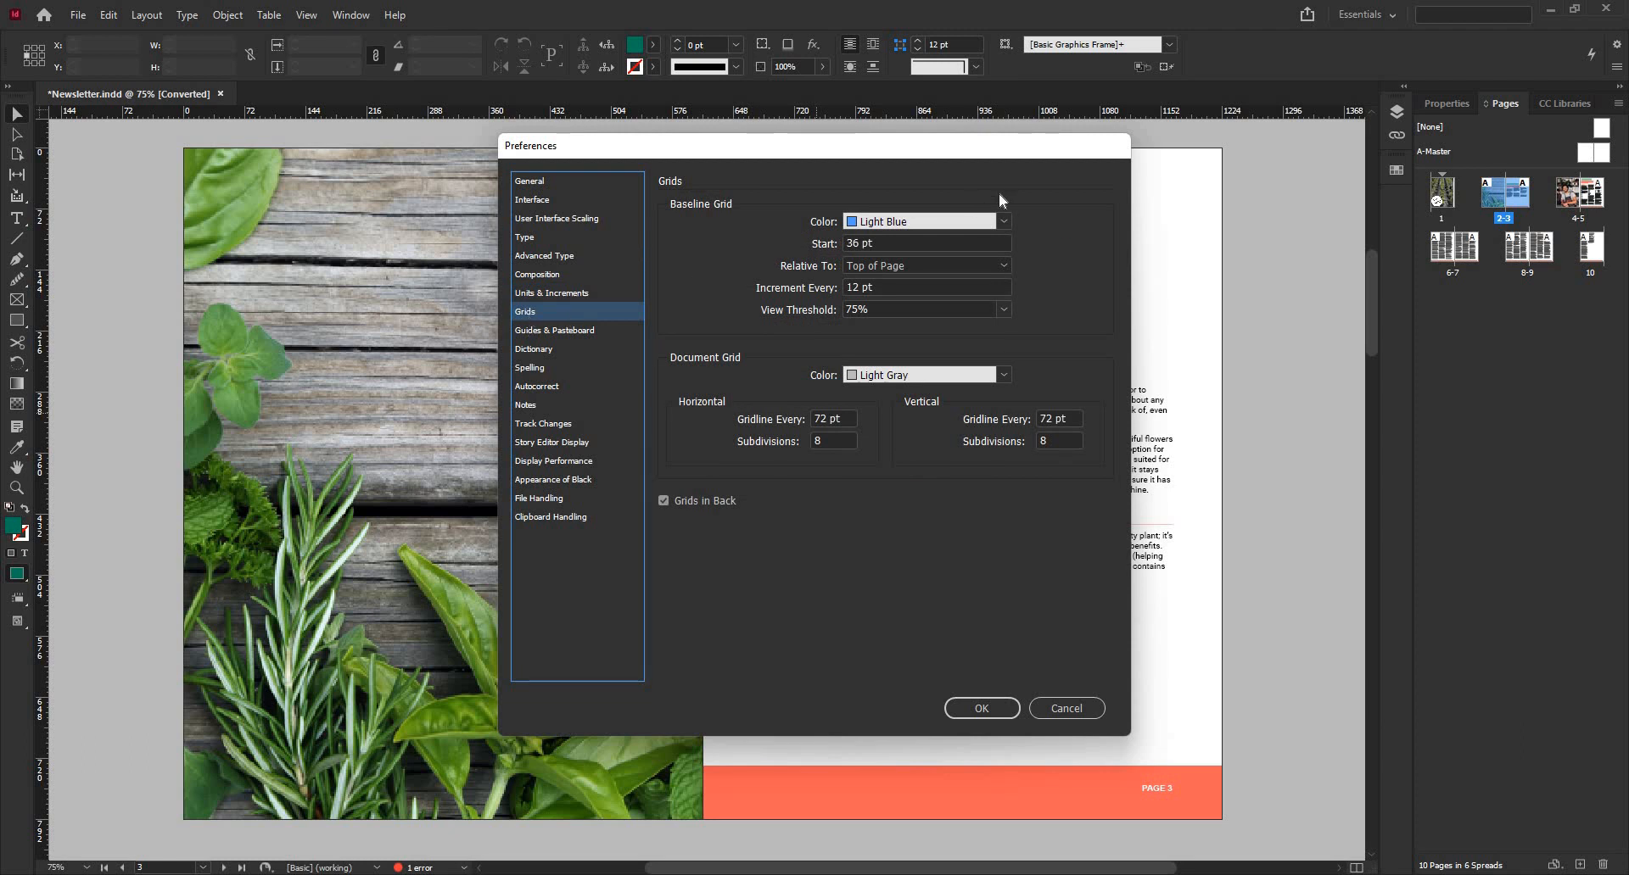
click(1004, 223)
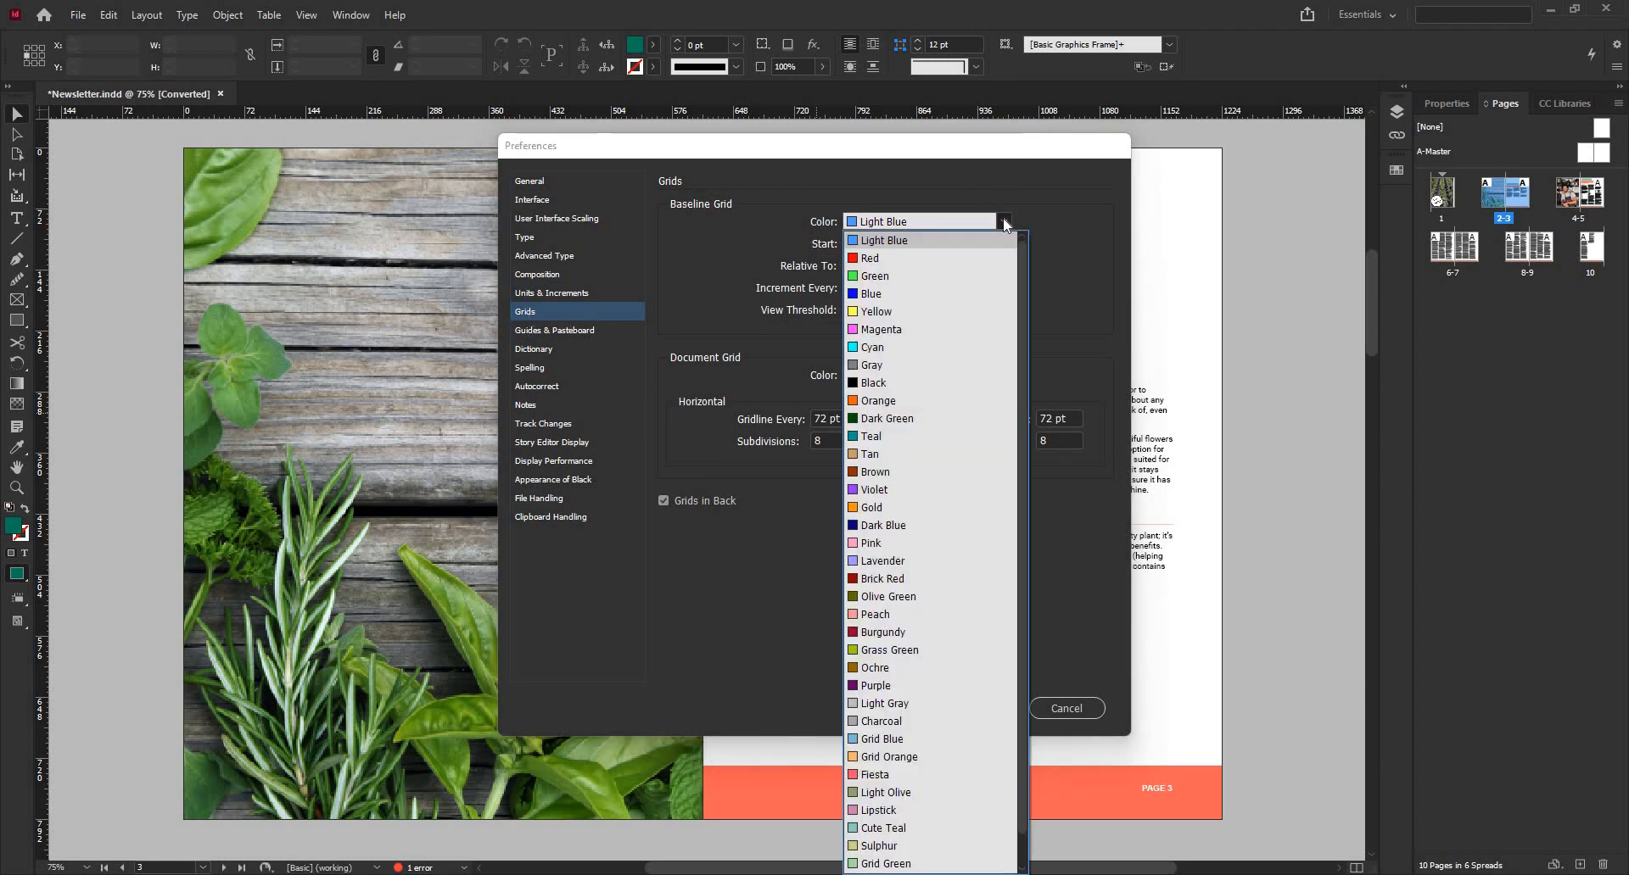
click(1004, 223)
click(1004, 223)
click(858, 227)
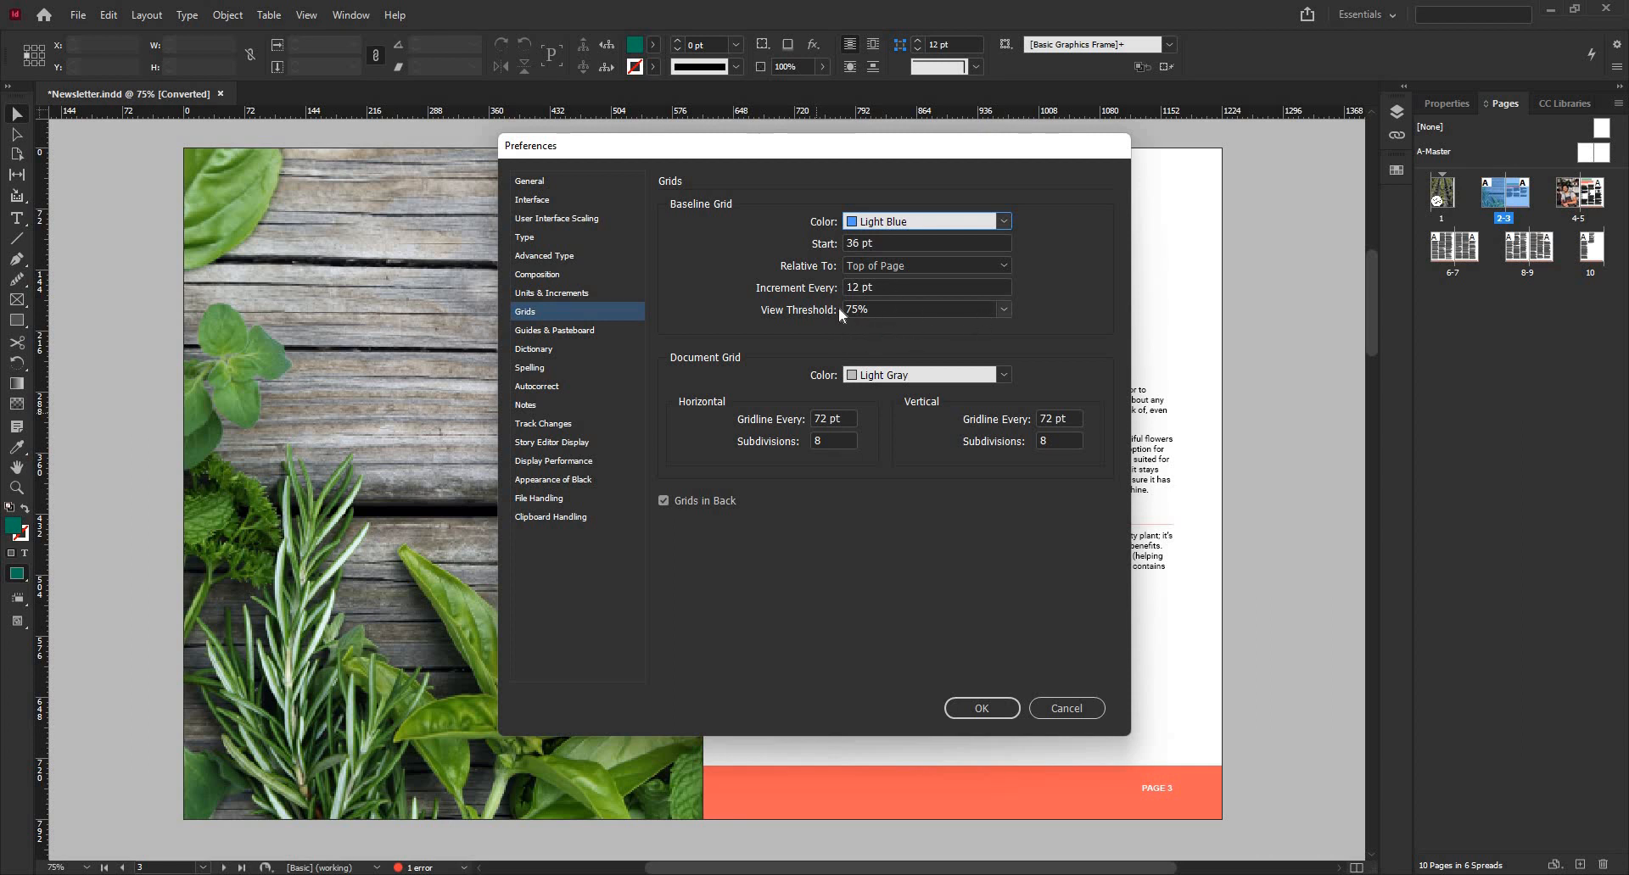
click(1003, 375)
click(802, 415)
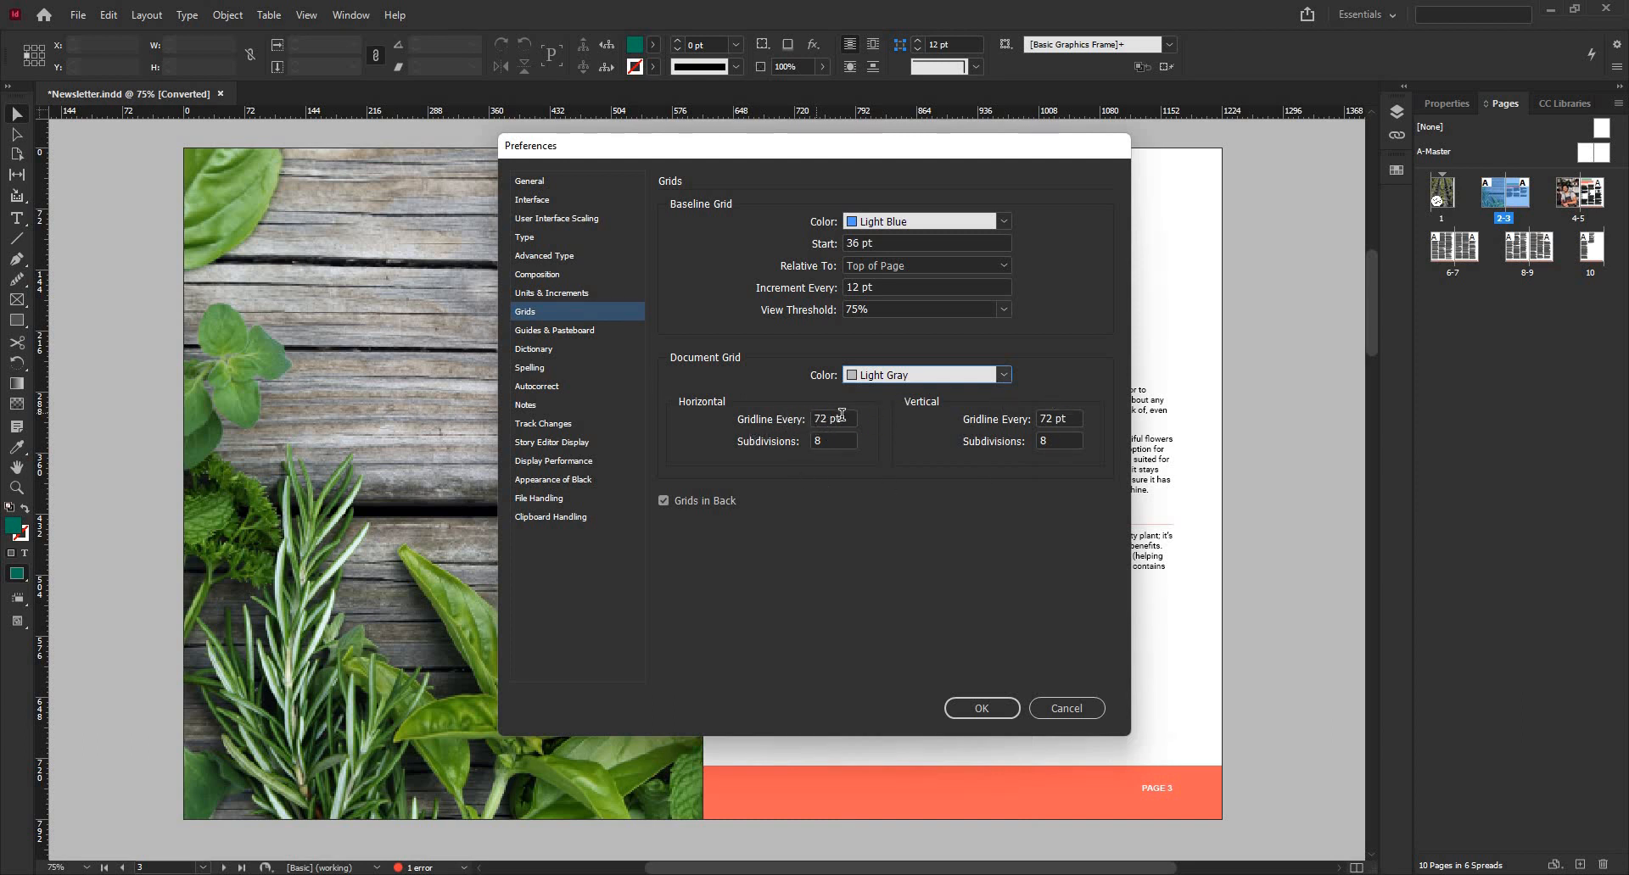
- In the Guides & Pasteboard preferences, review the slug color choices and try the Match to Theme Color option for the preview background
click(545, 335)
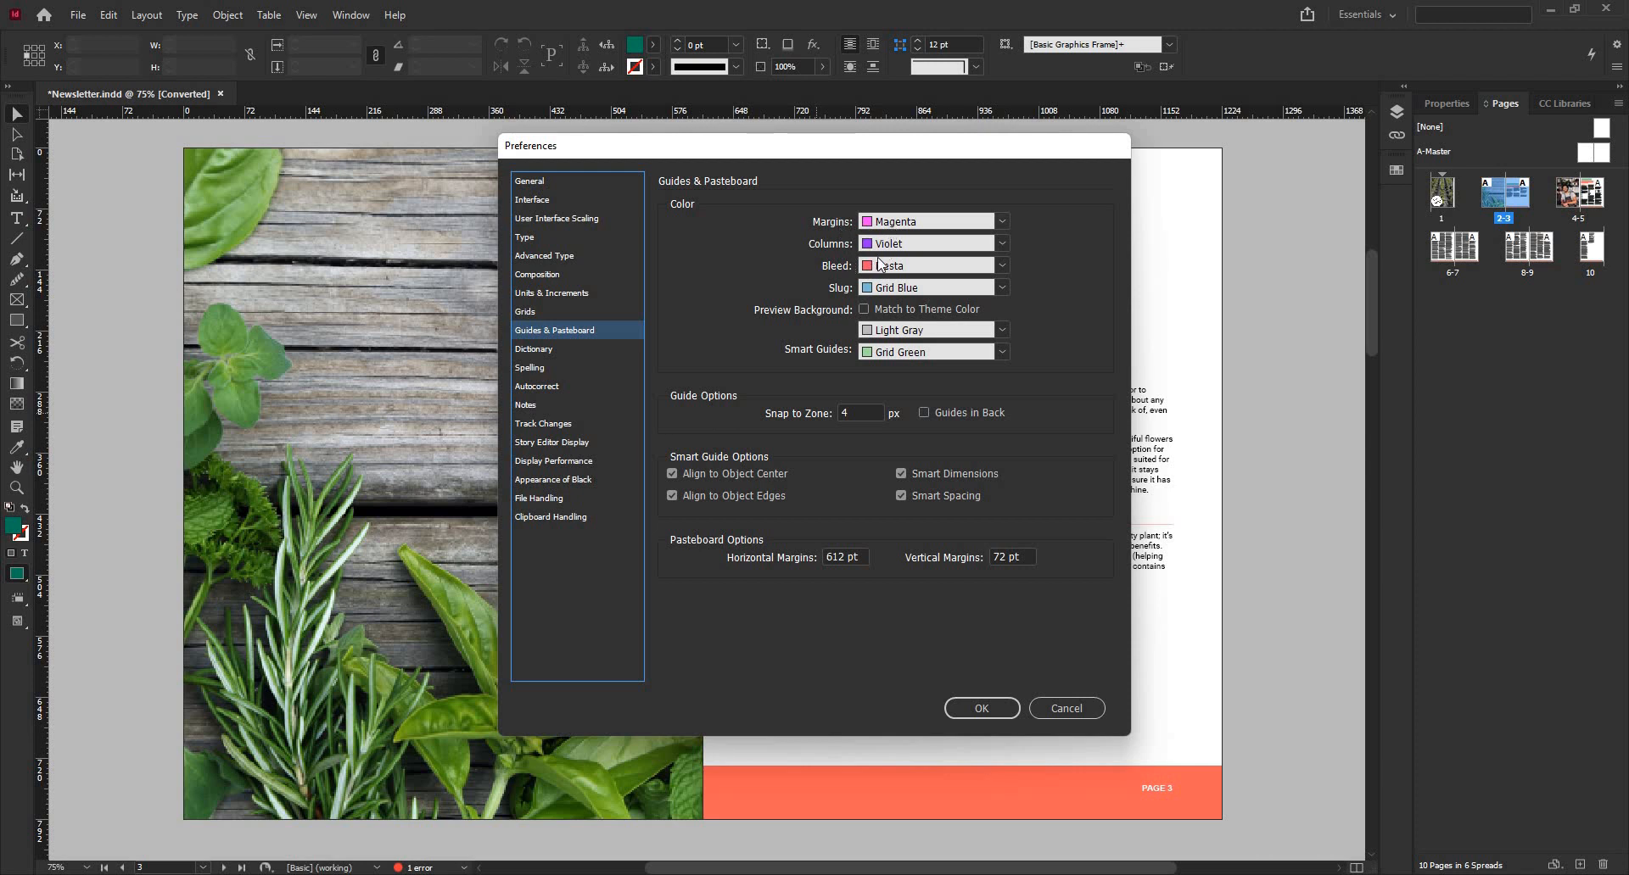
click(1001, 288)
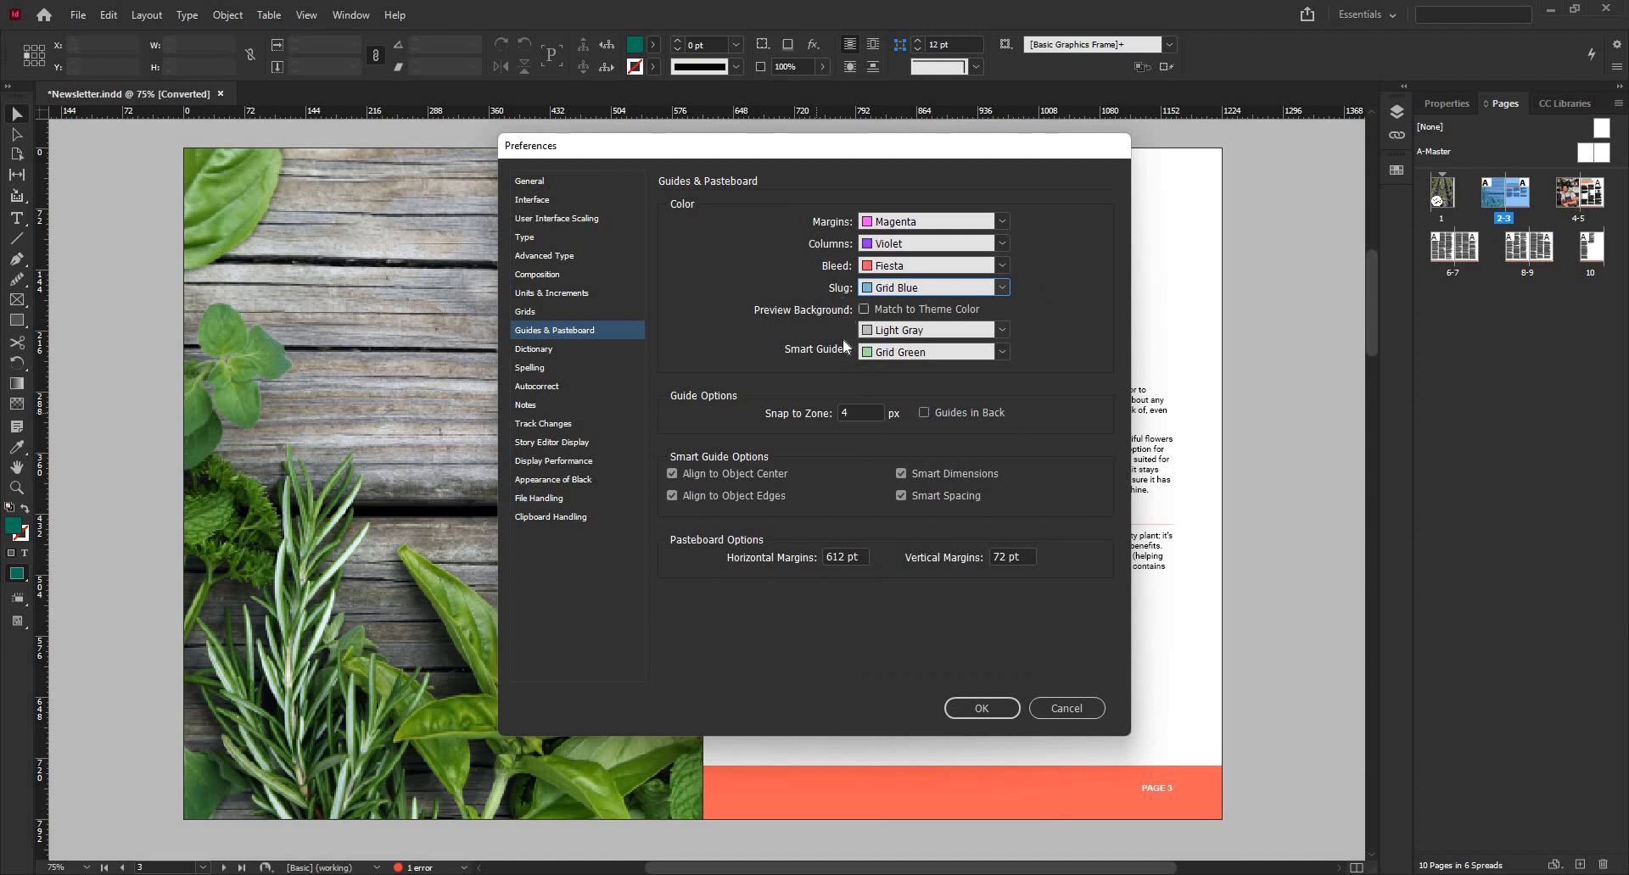
click(863, 309)
click(864, 309)
- Set the language to English: USA Medical in the Dictionary preferences and look through the other available languages
click(547, 350)
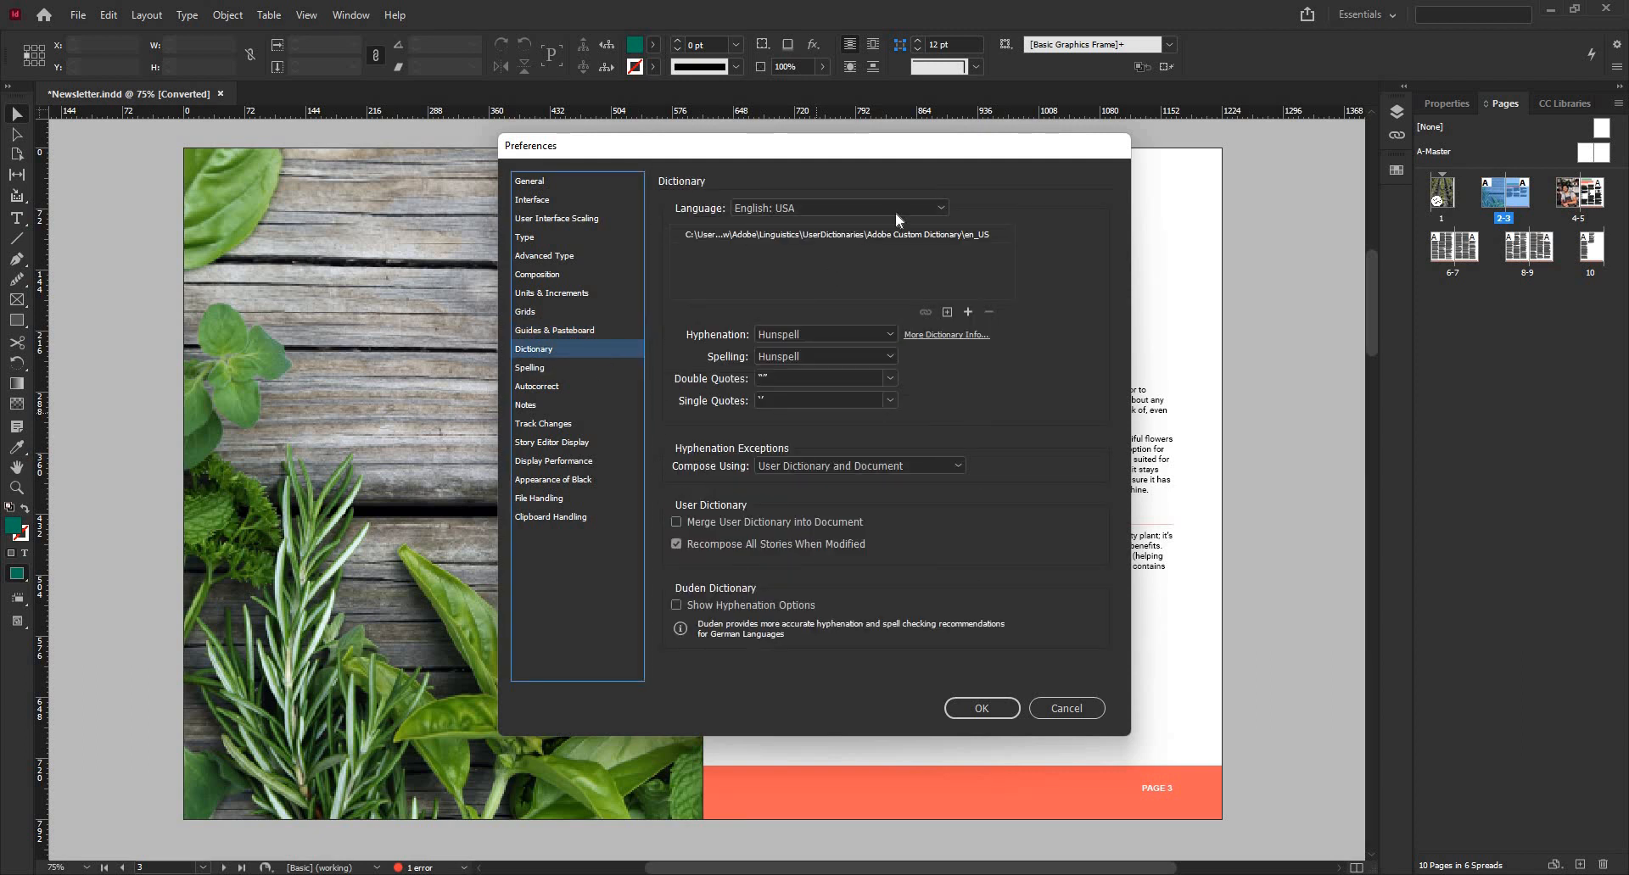
click(897, 206)
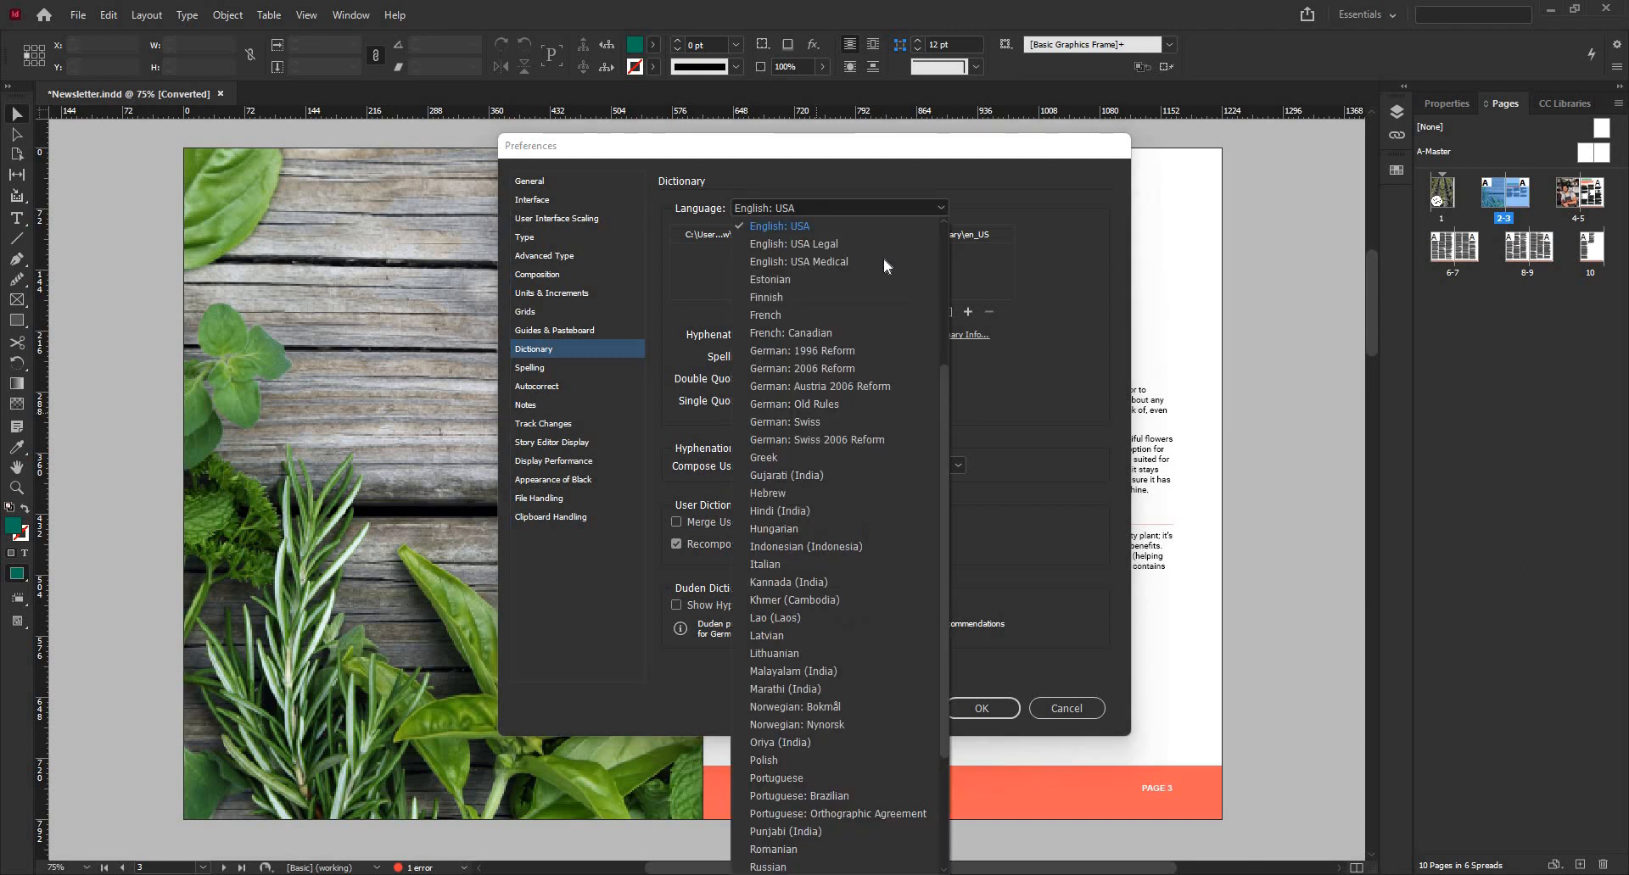
click(840, 263)
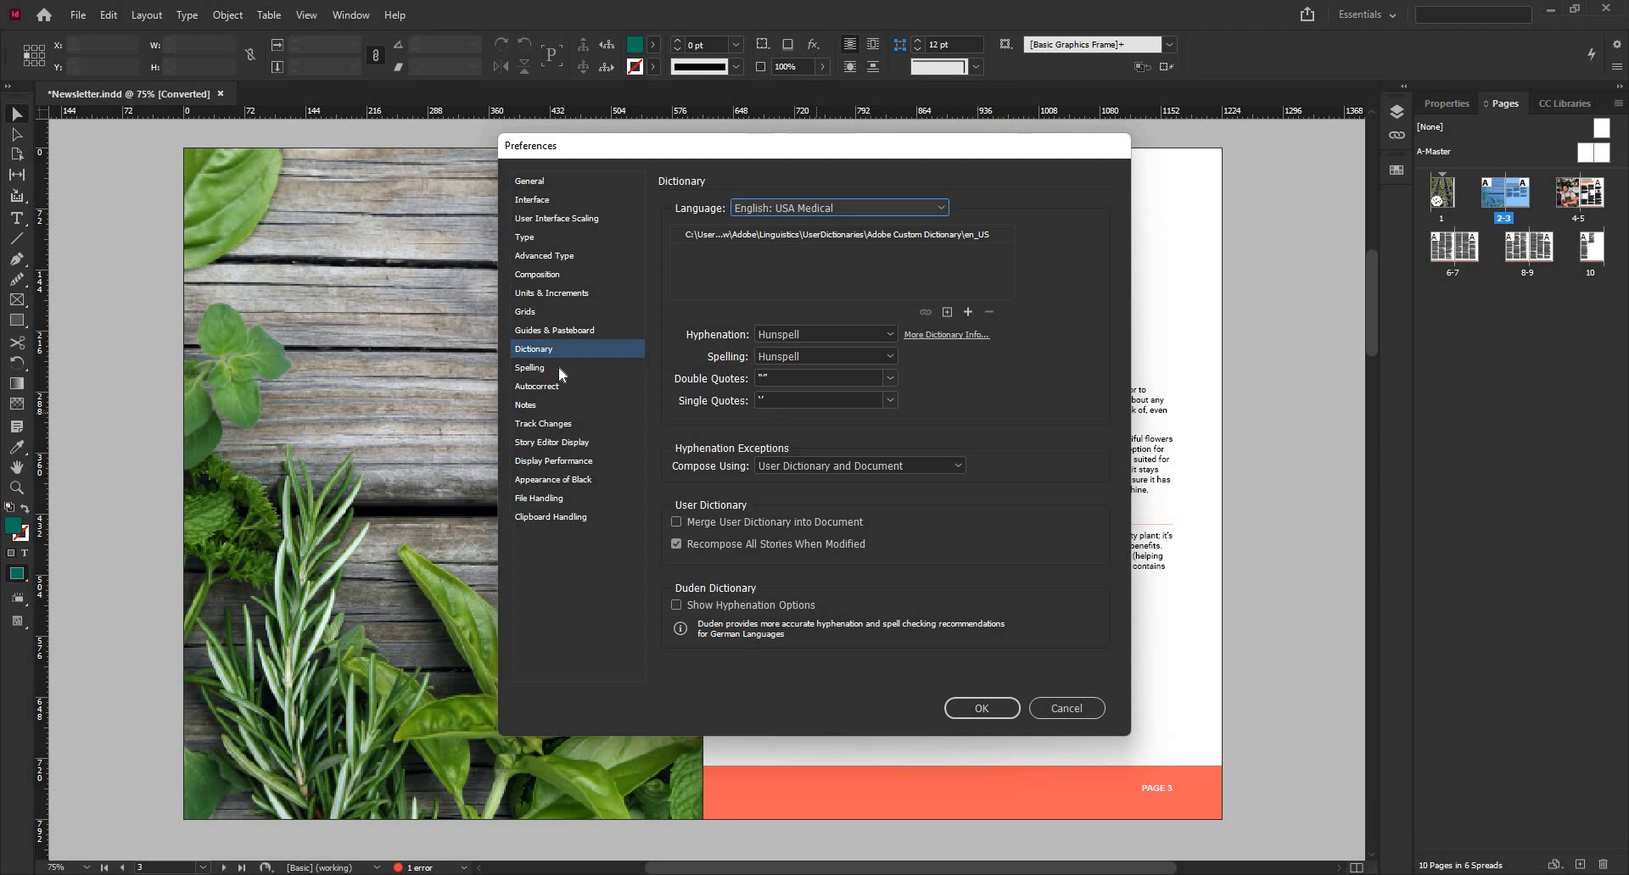
click(846, 209)
scroll(858, 528, down, 5)
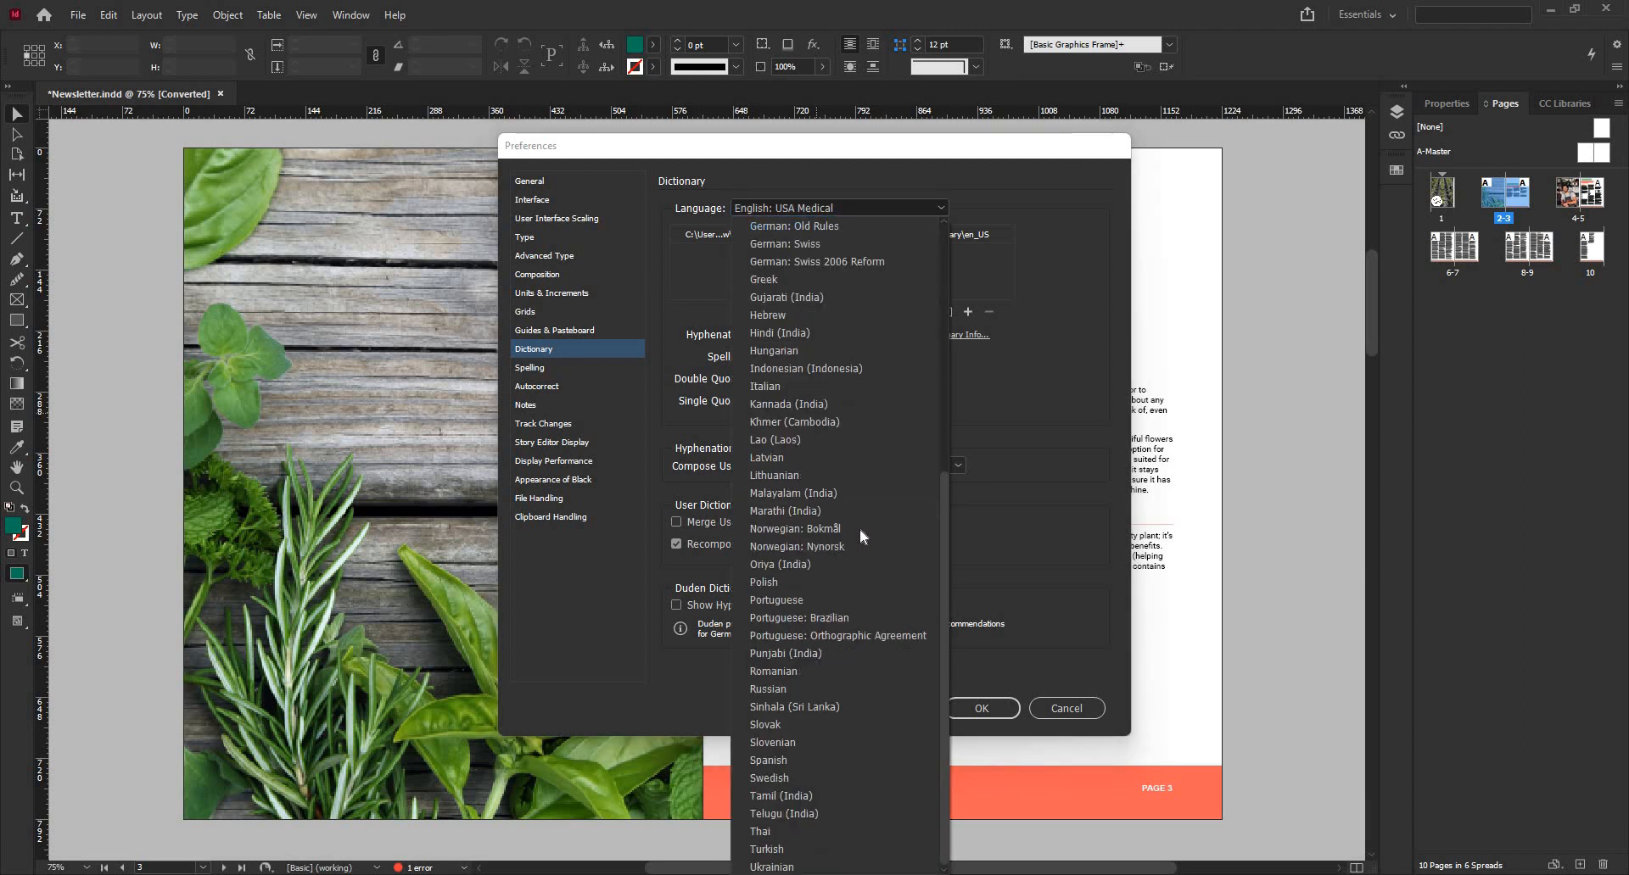
scroll(858, 527, up, 8)
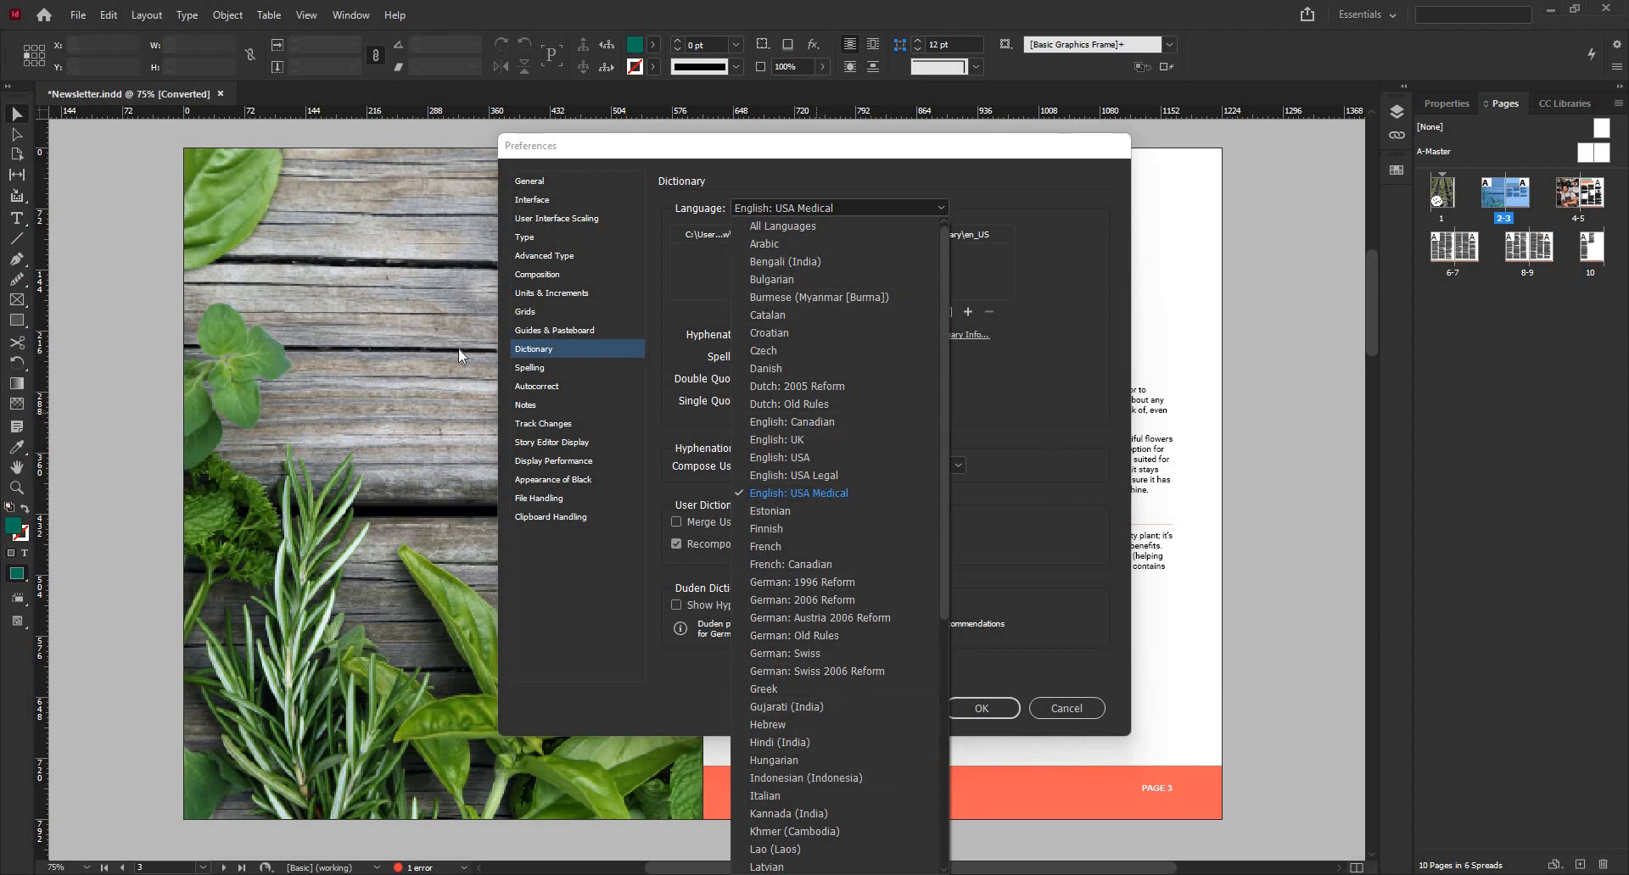
click(558, 361)
- In the Spelling preferences, keep finding misspelled words enabled and review the underline color choices for misspelled words
click(558, 370)
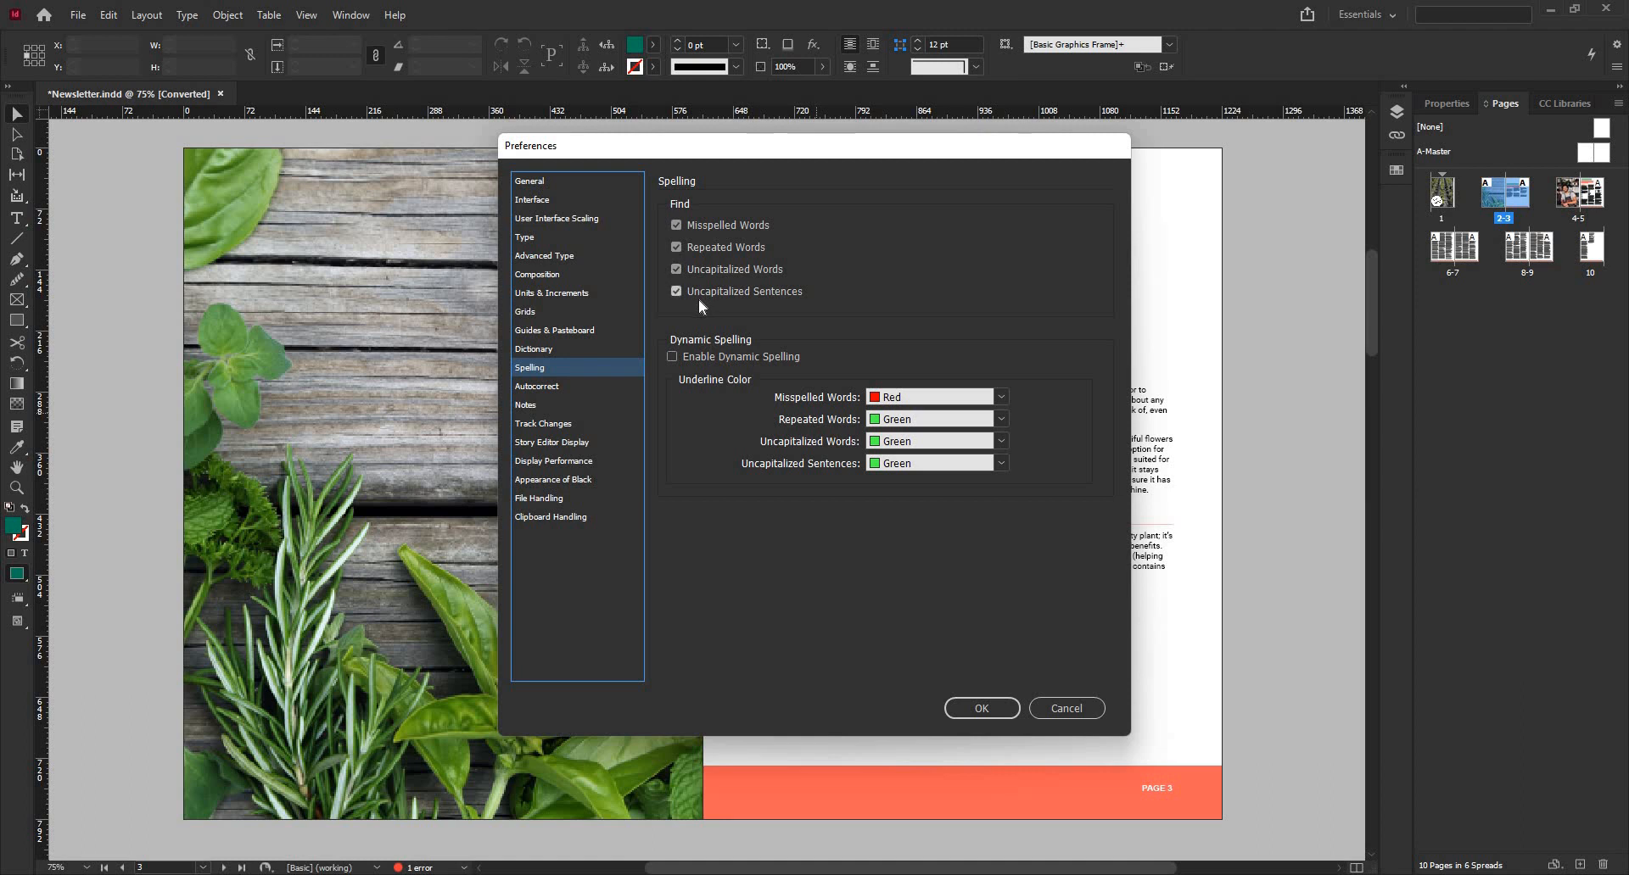
click(676, 226)
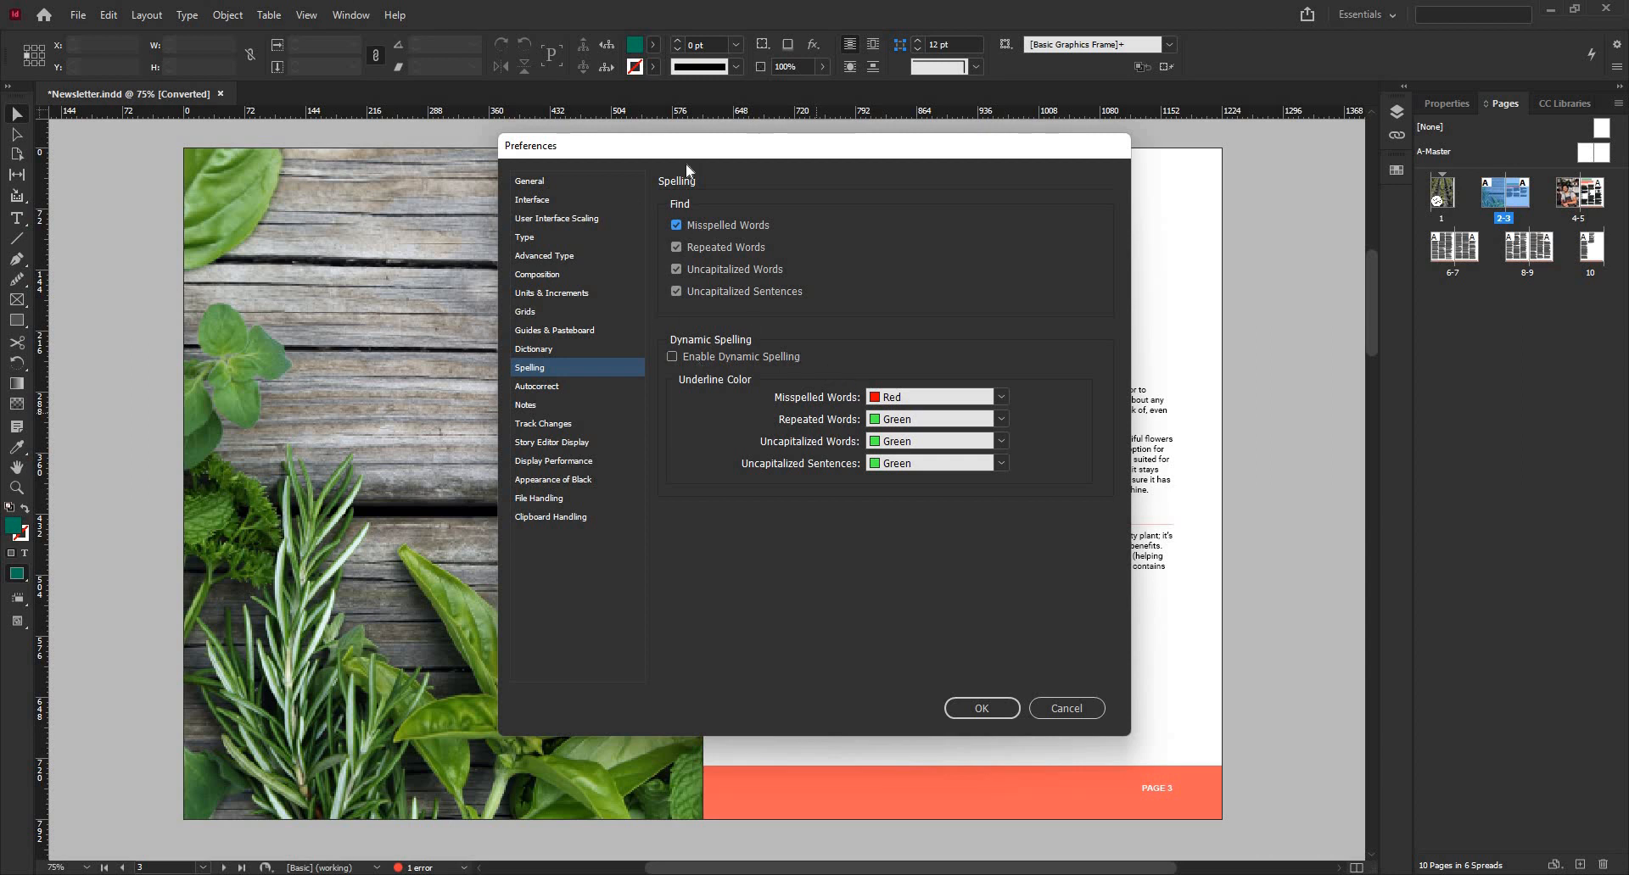
click(1002, 400)
click(1170, 517)
- Try the Enable Autocorrect option in the Autocorrect preferences
click(538, 388)
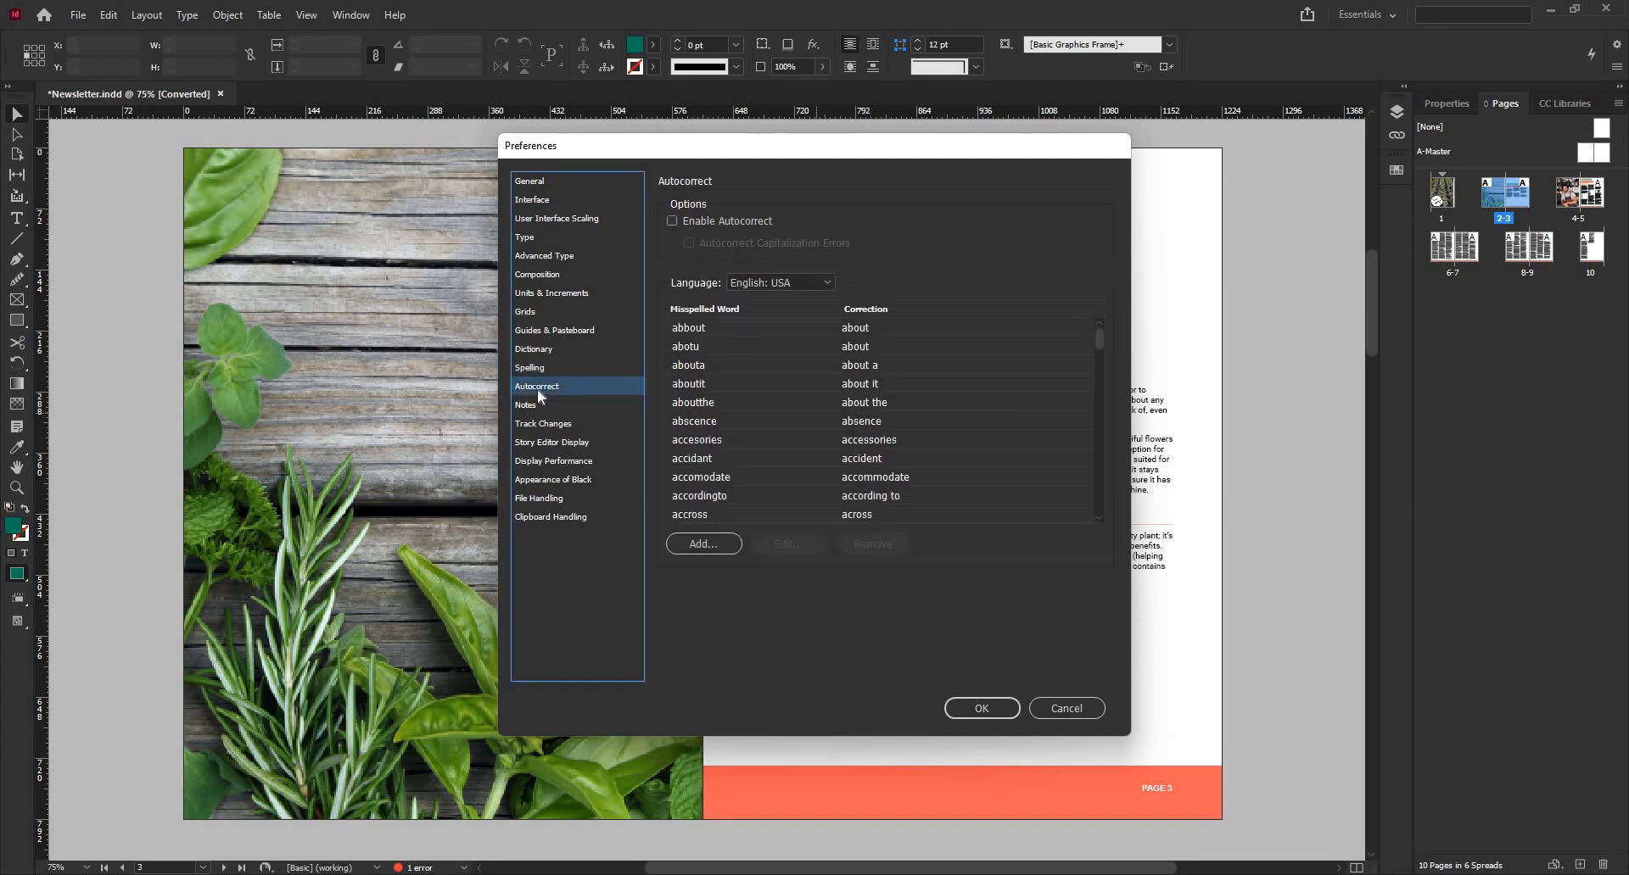
click(701, 220)
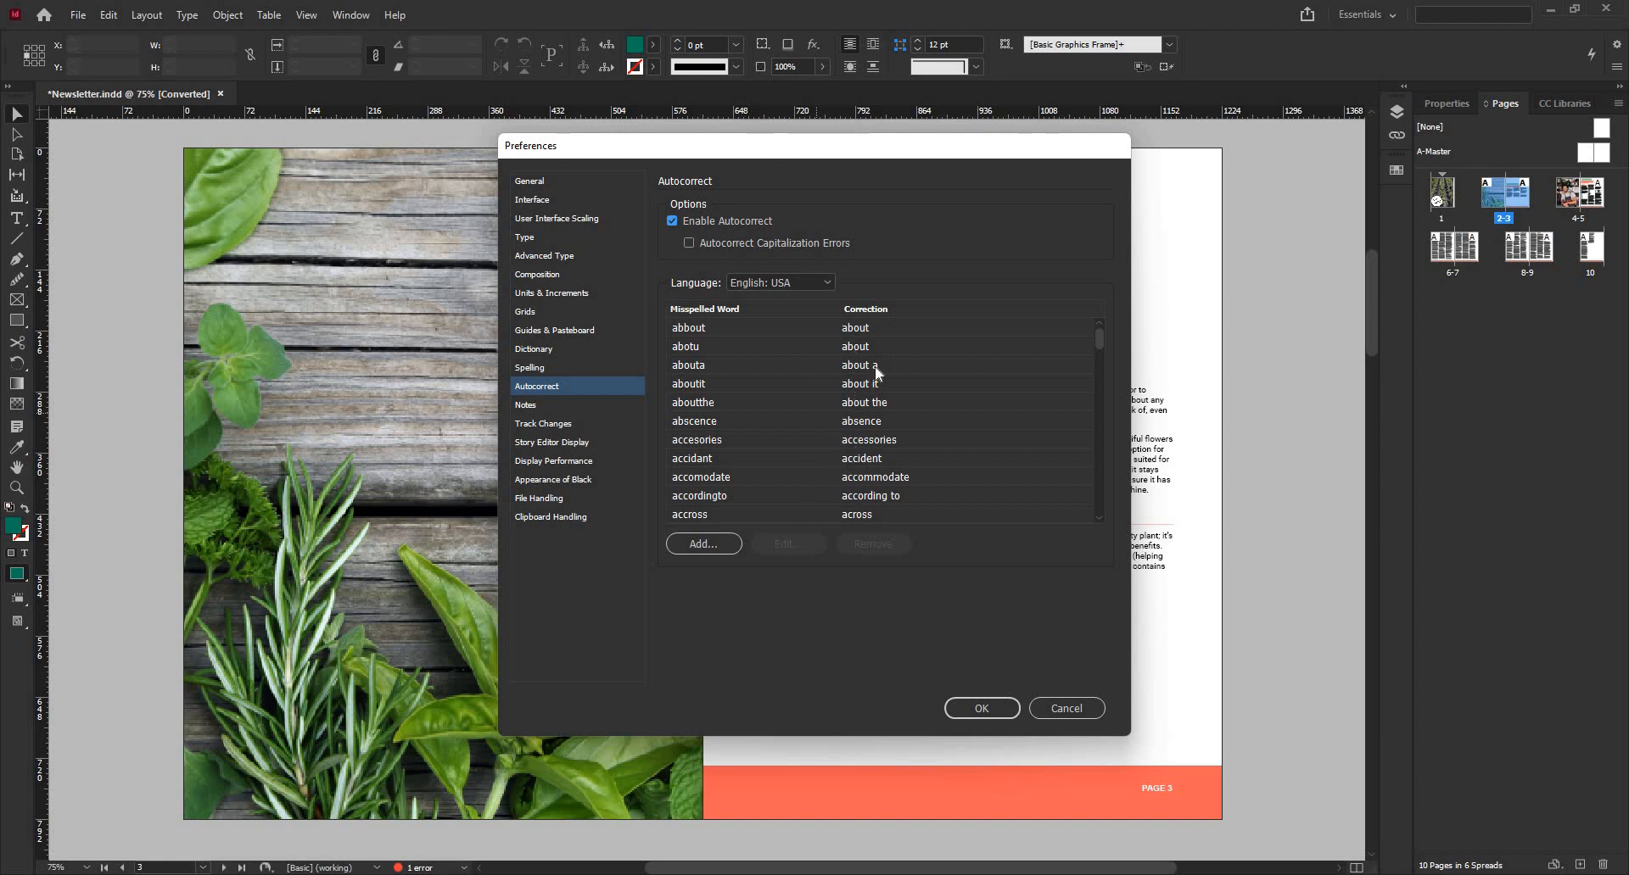
click(715, 219)
- Review the Notes, Track Changes and Story Editor Display preferences
click(572, 409)
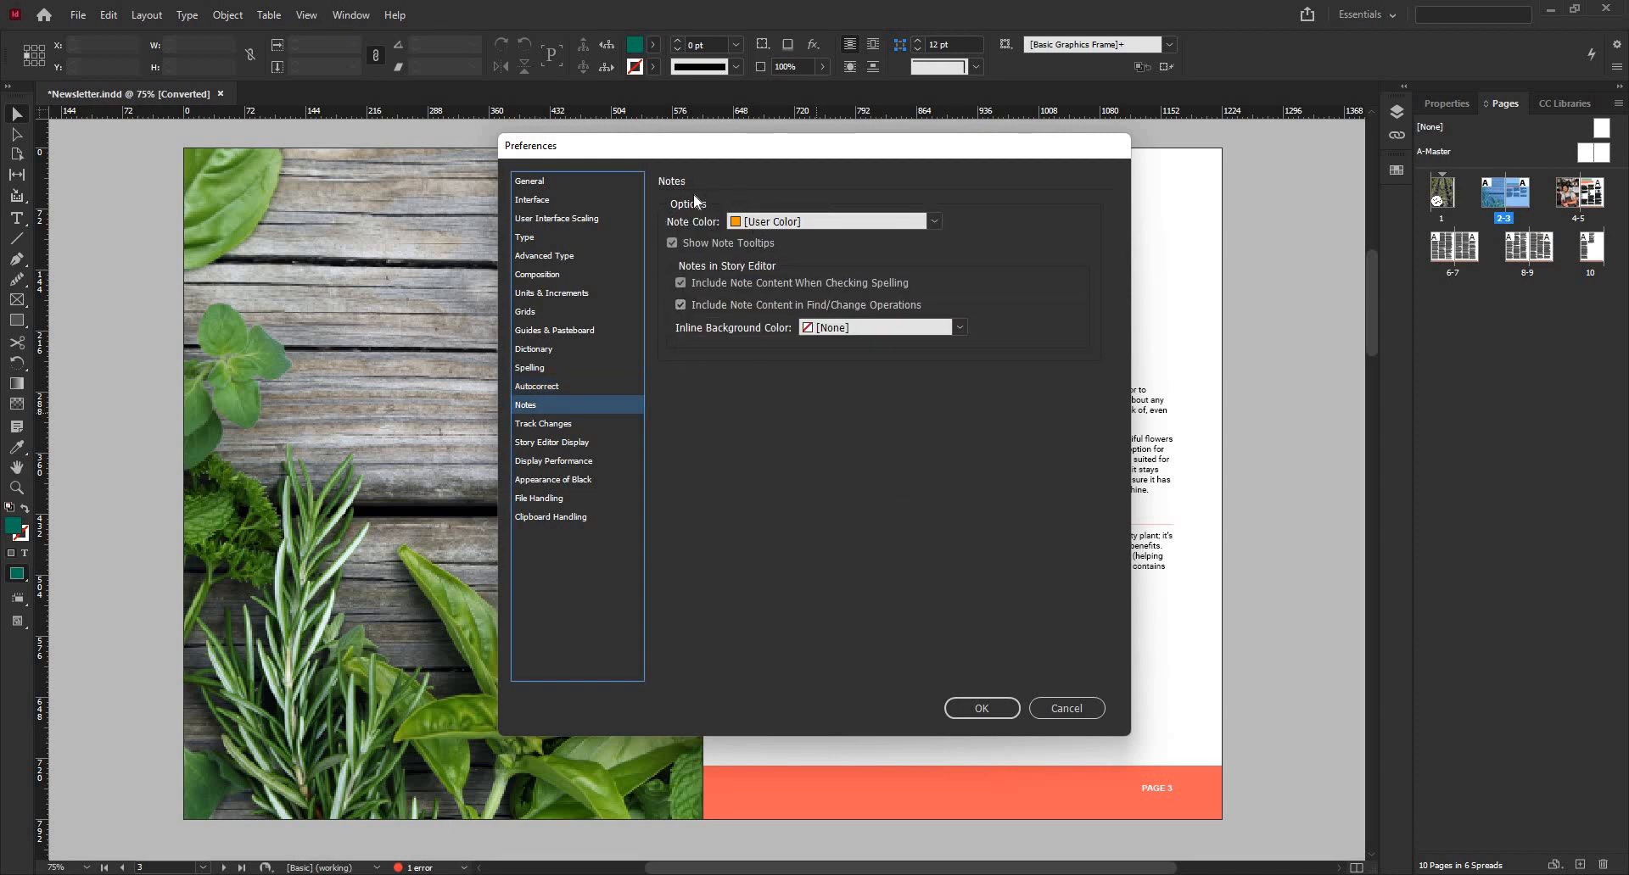
click(556, 425)
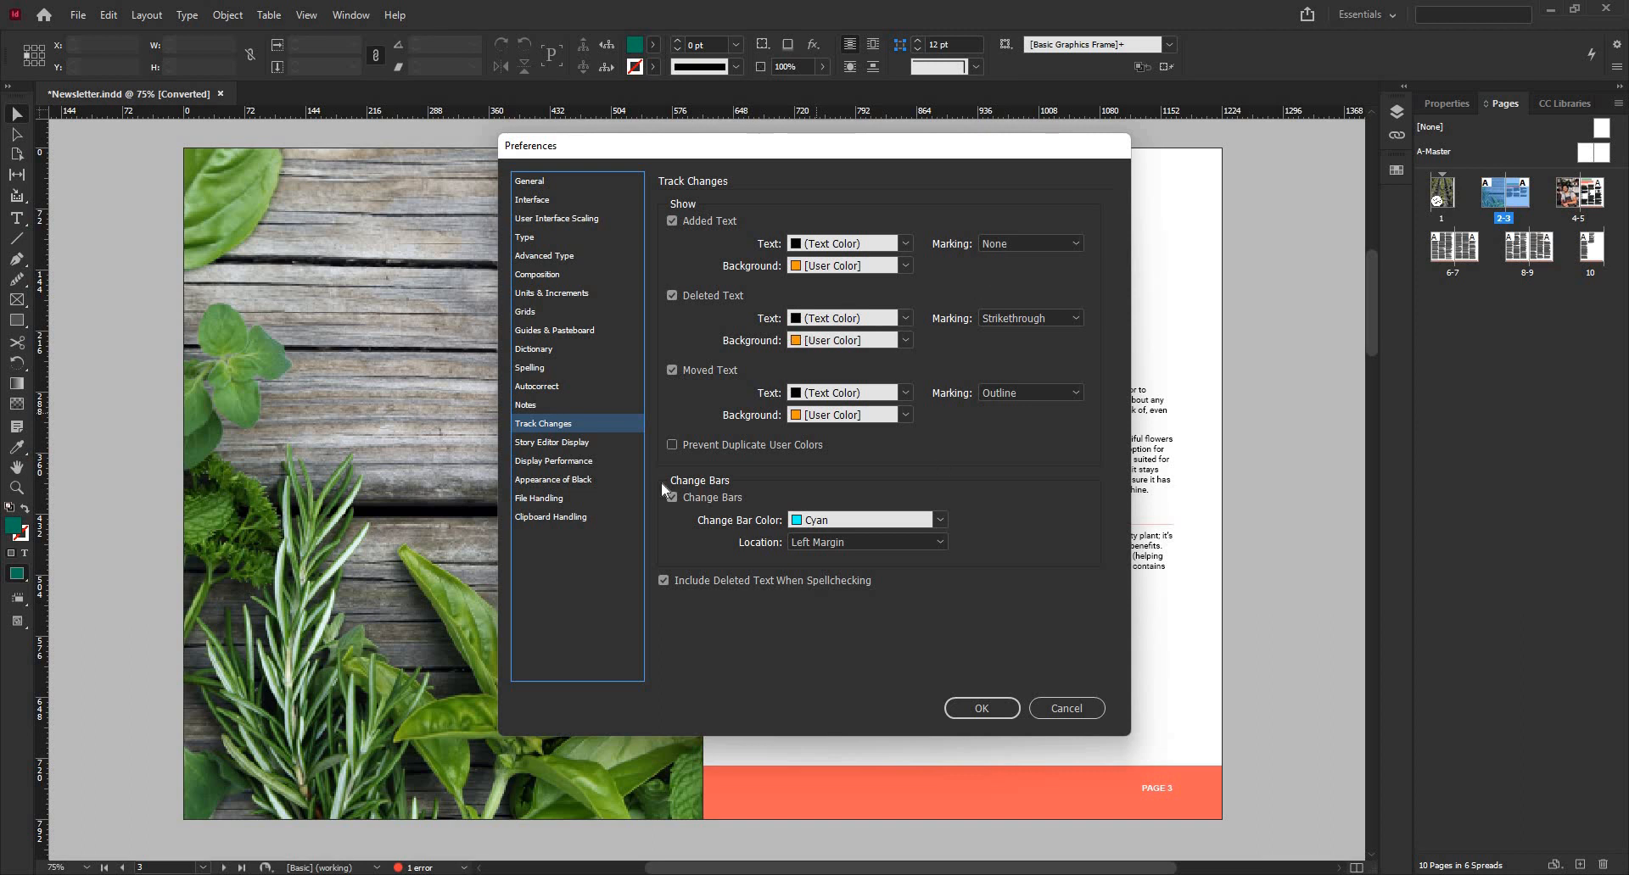
click(575, 442)
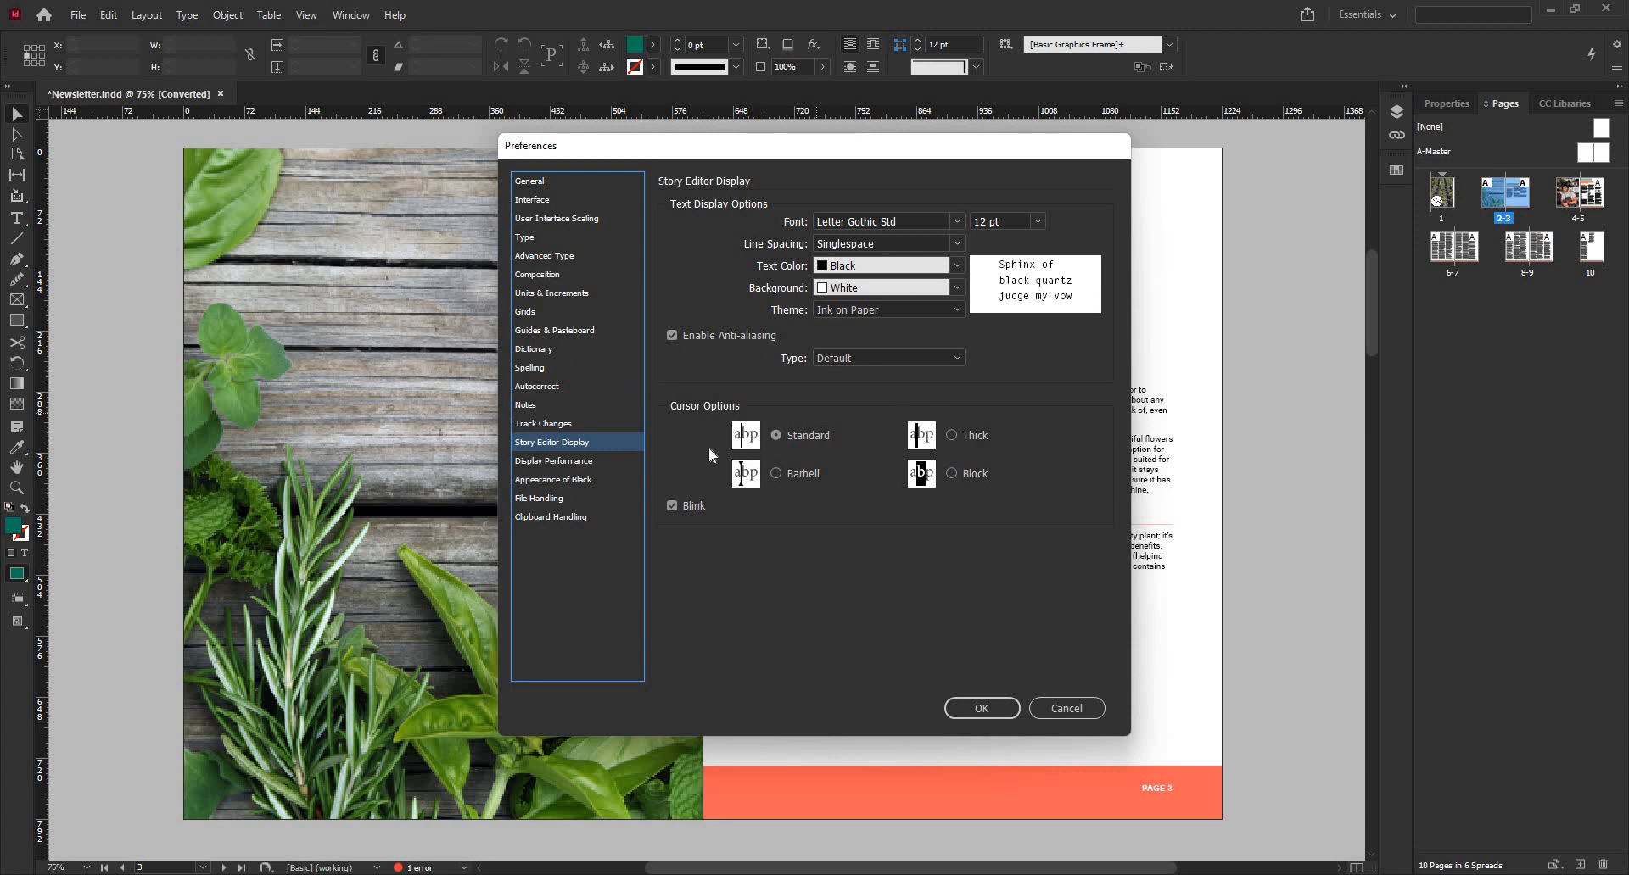
- Review the view setting choices in the Display Performance preferences, keeping Typical
click(567, 463)
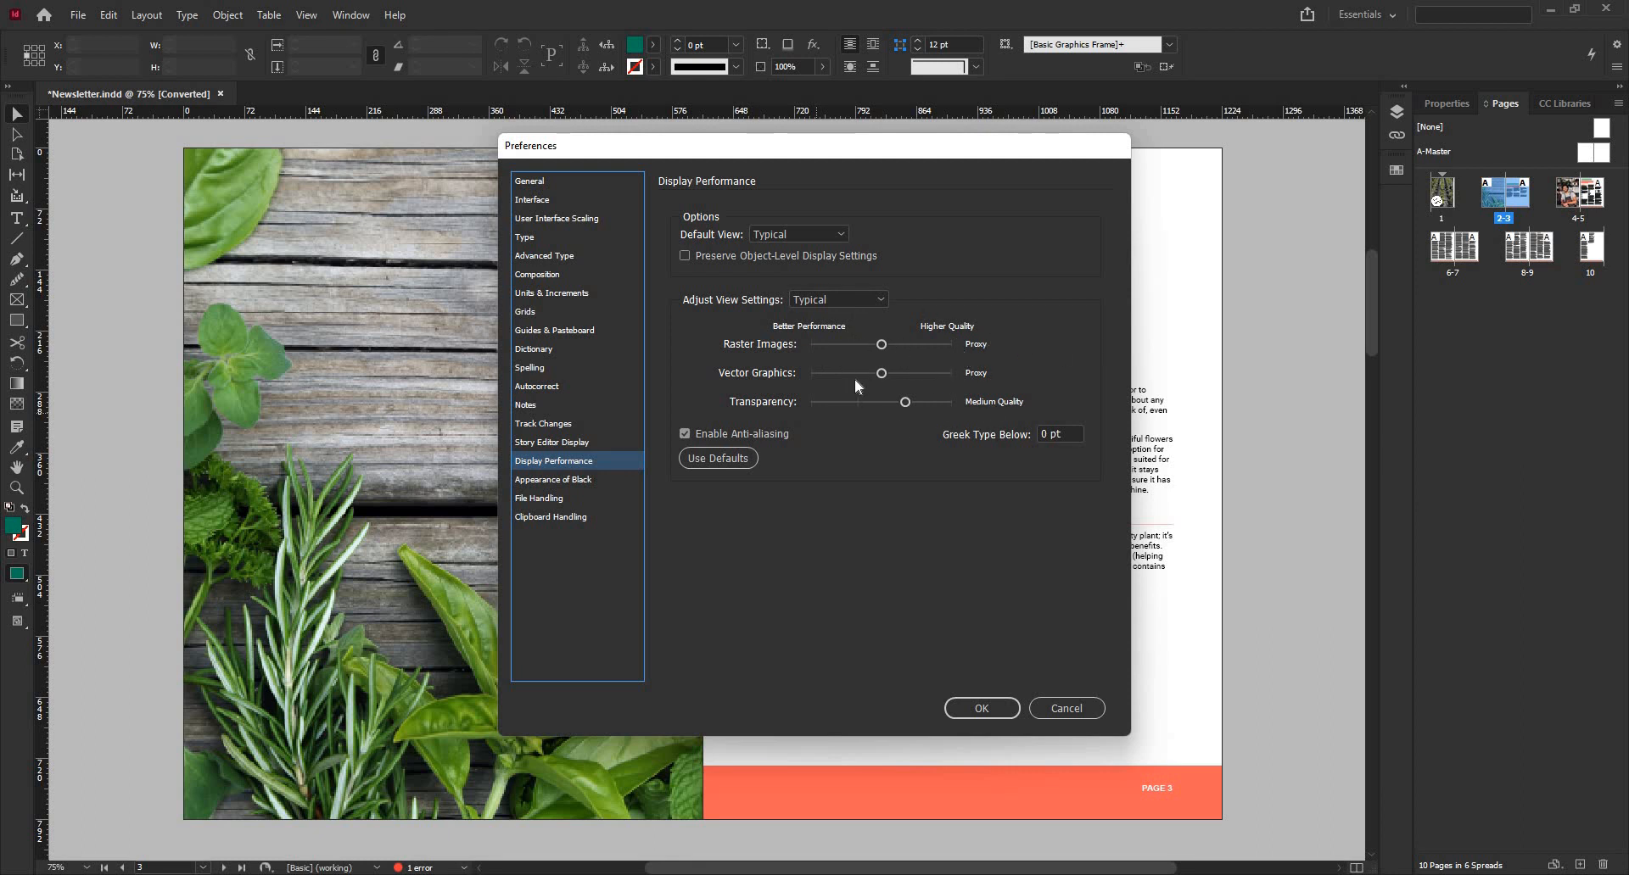
click(828, 299)
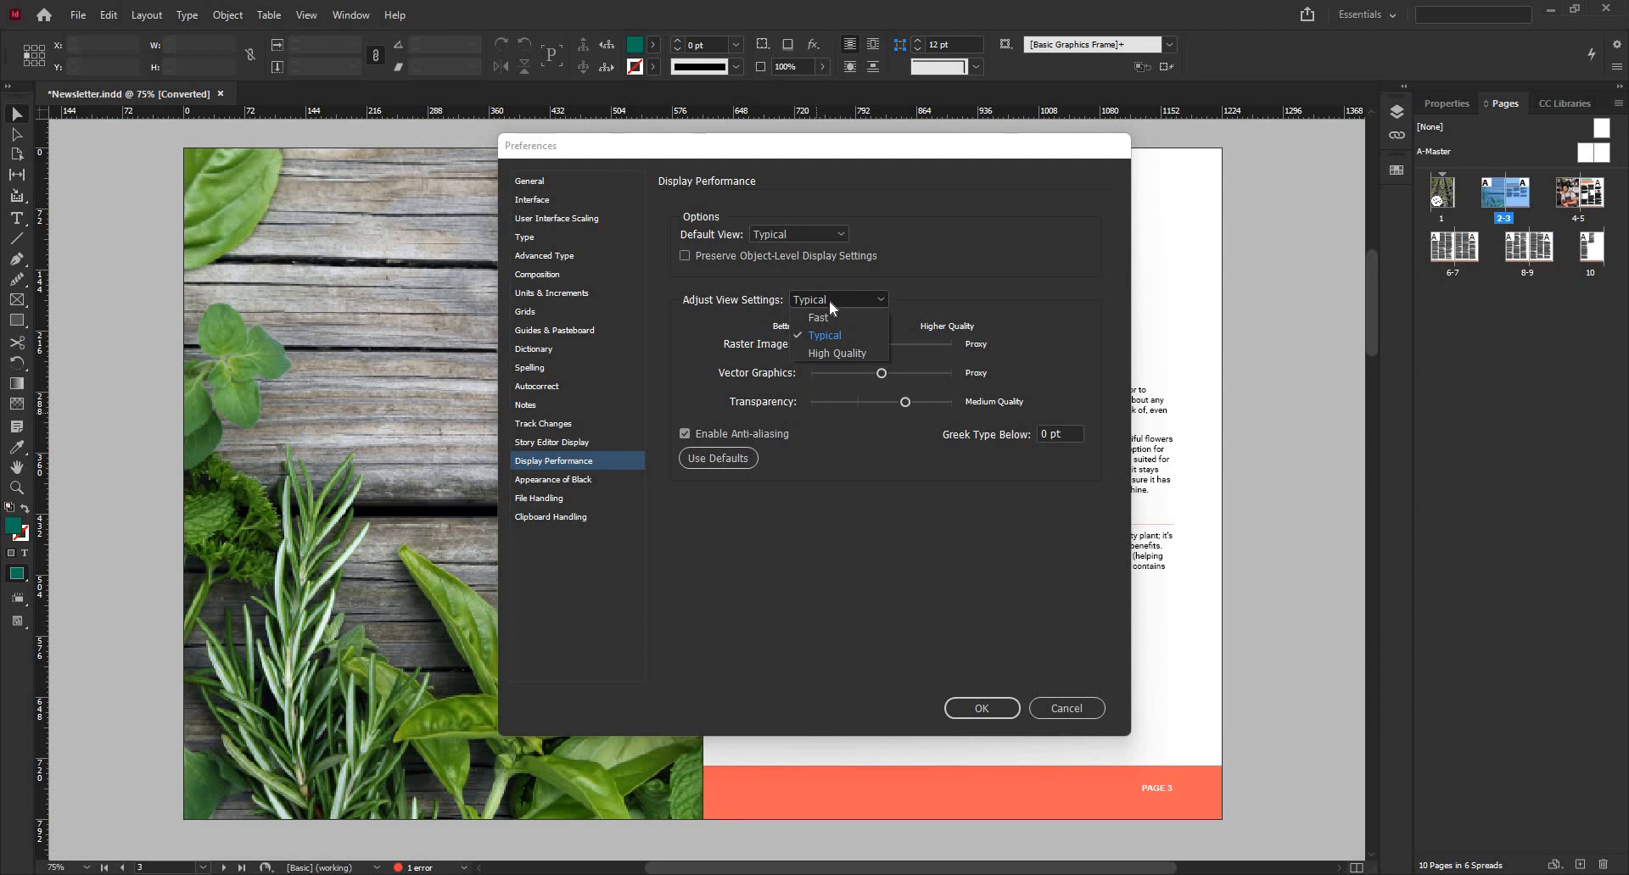
click(827, 300)
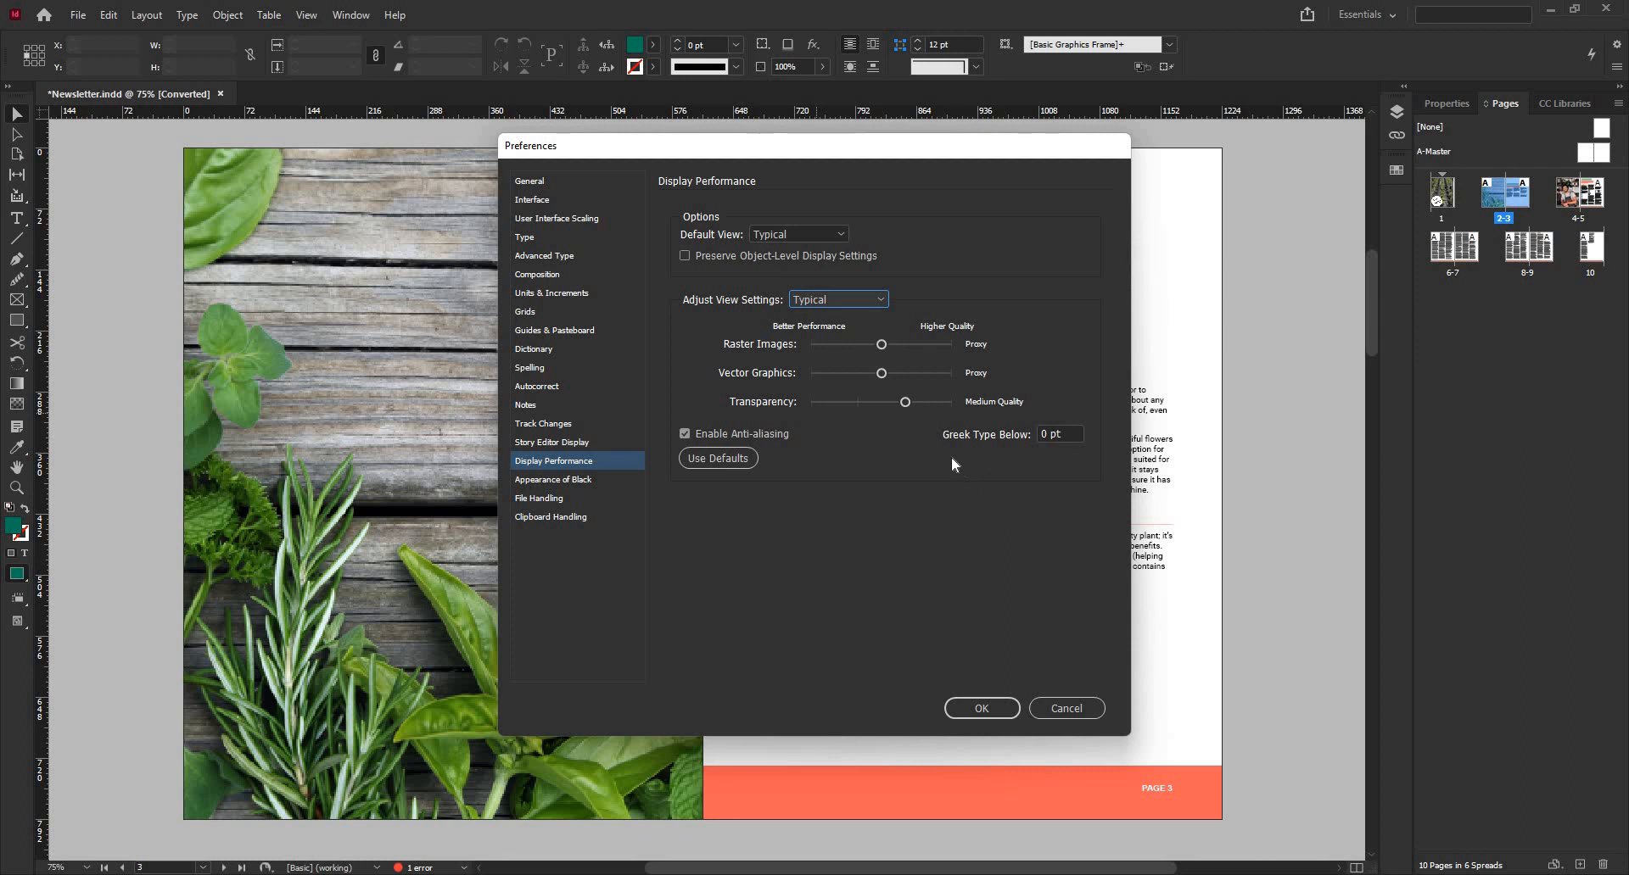
- Review the Appearance of Black, File Handling and Clipboard Handling preferences, and apply the preference changes to the document
click(584, 483)
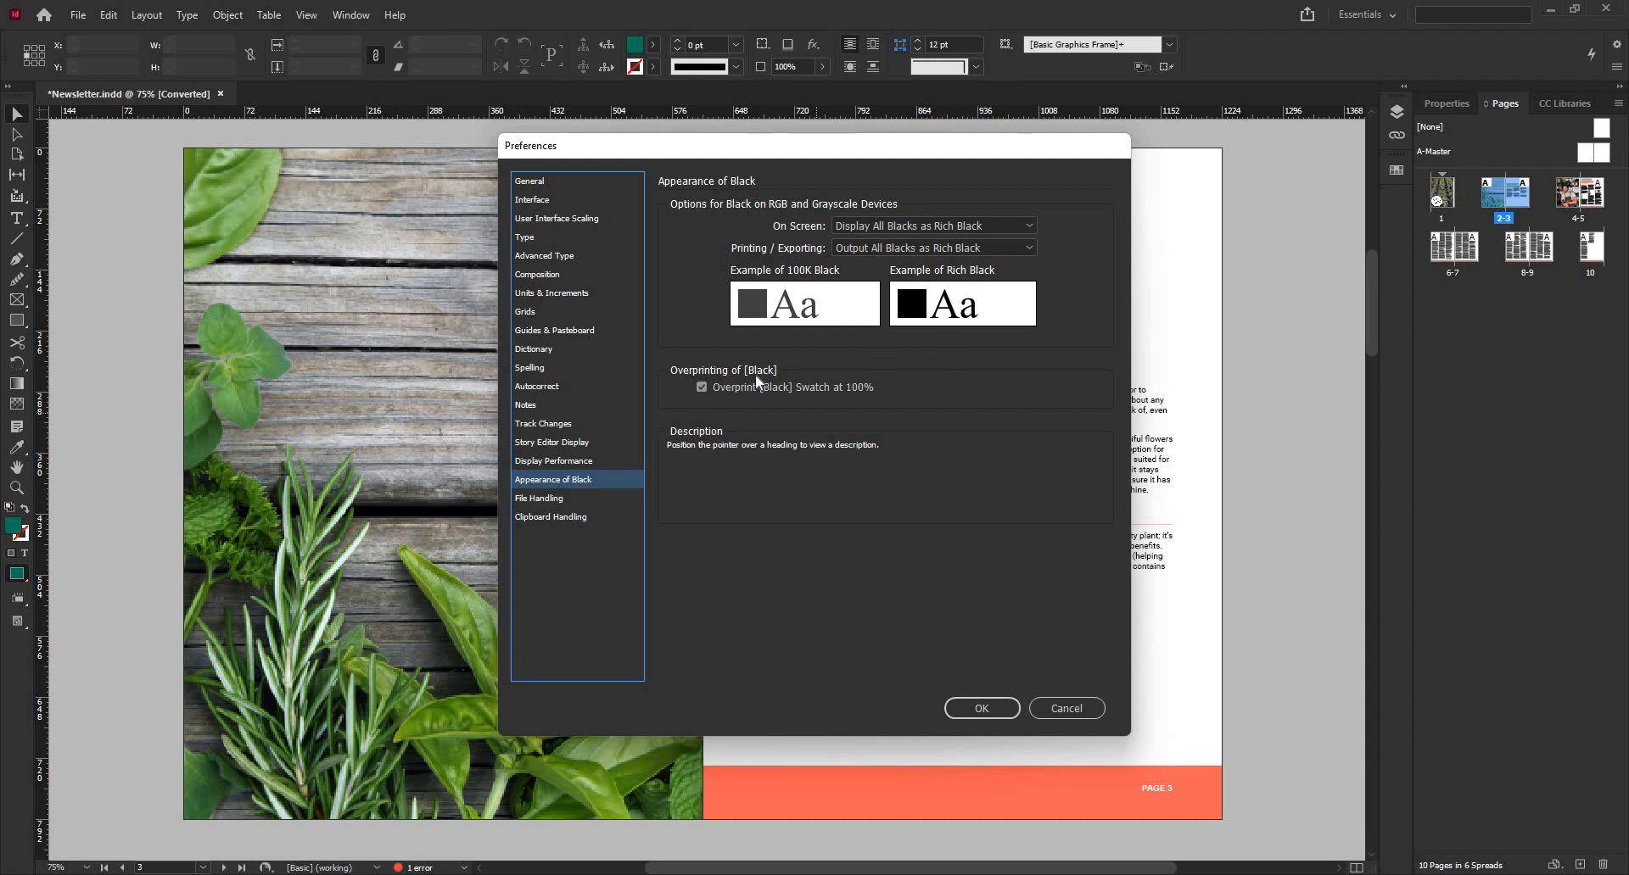
click(590, 506)
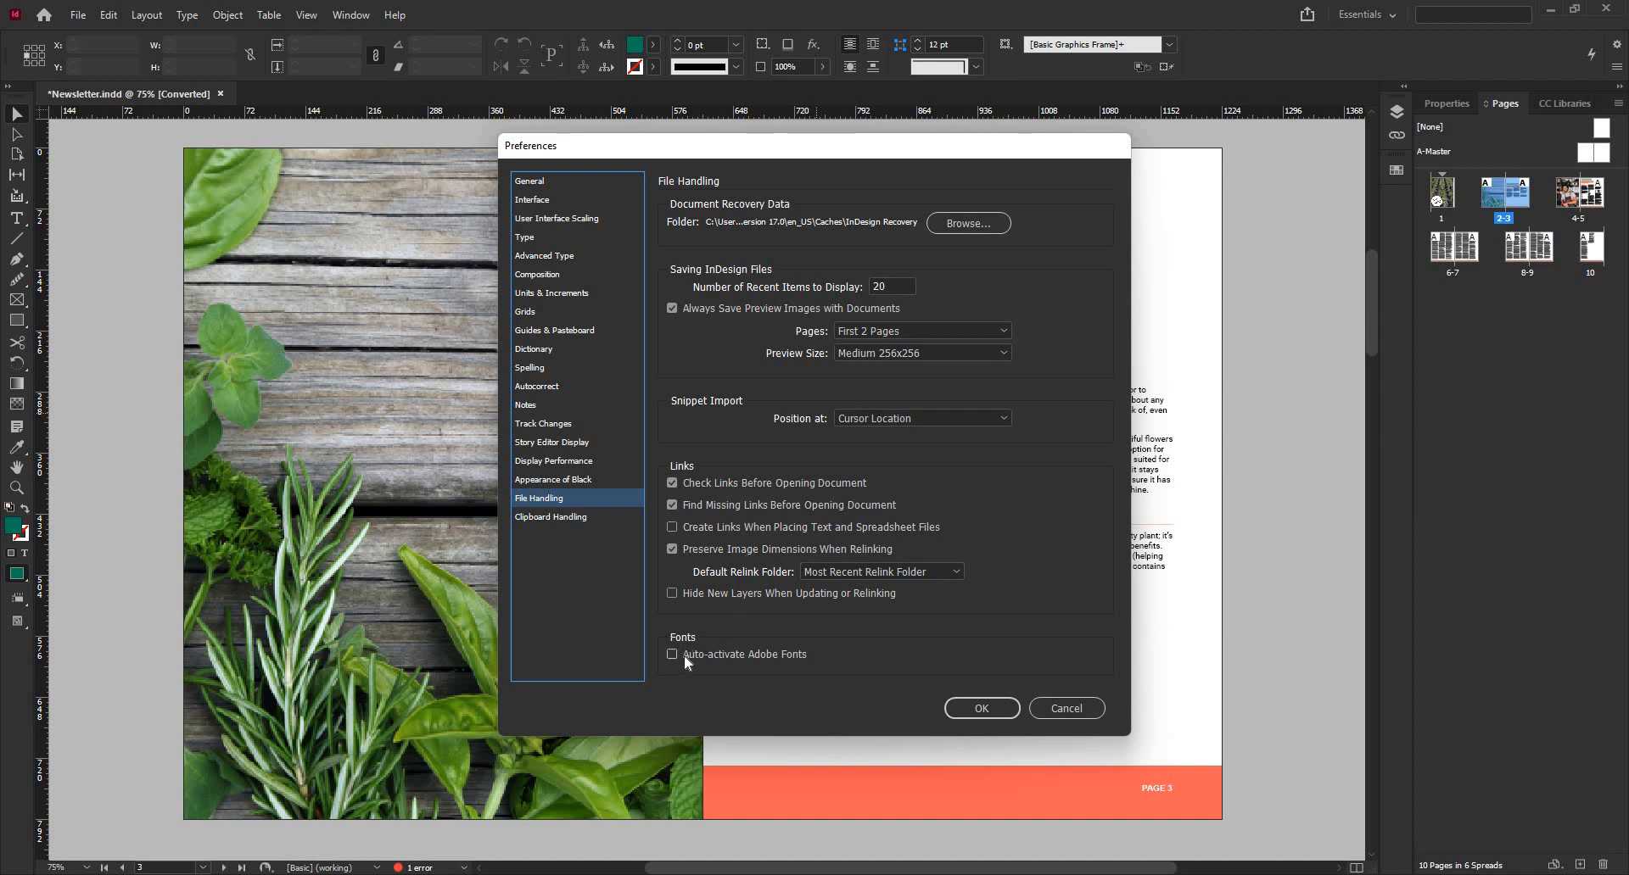
click(560, 519)
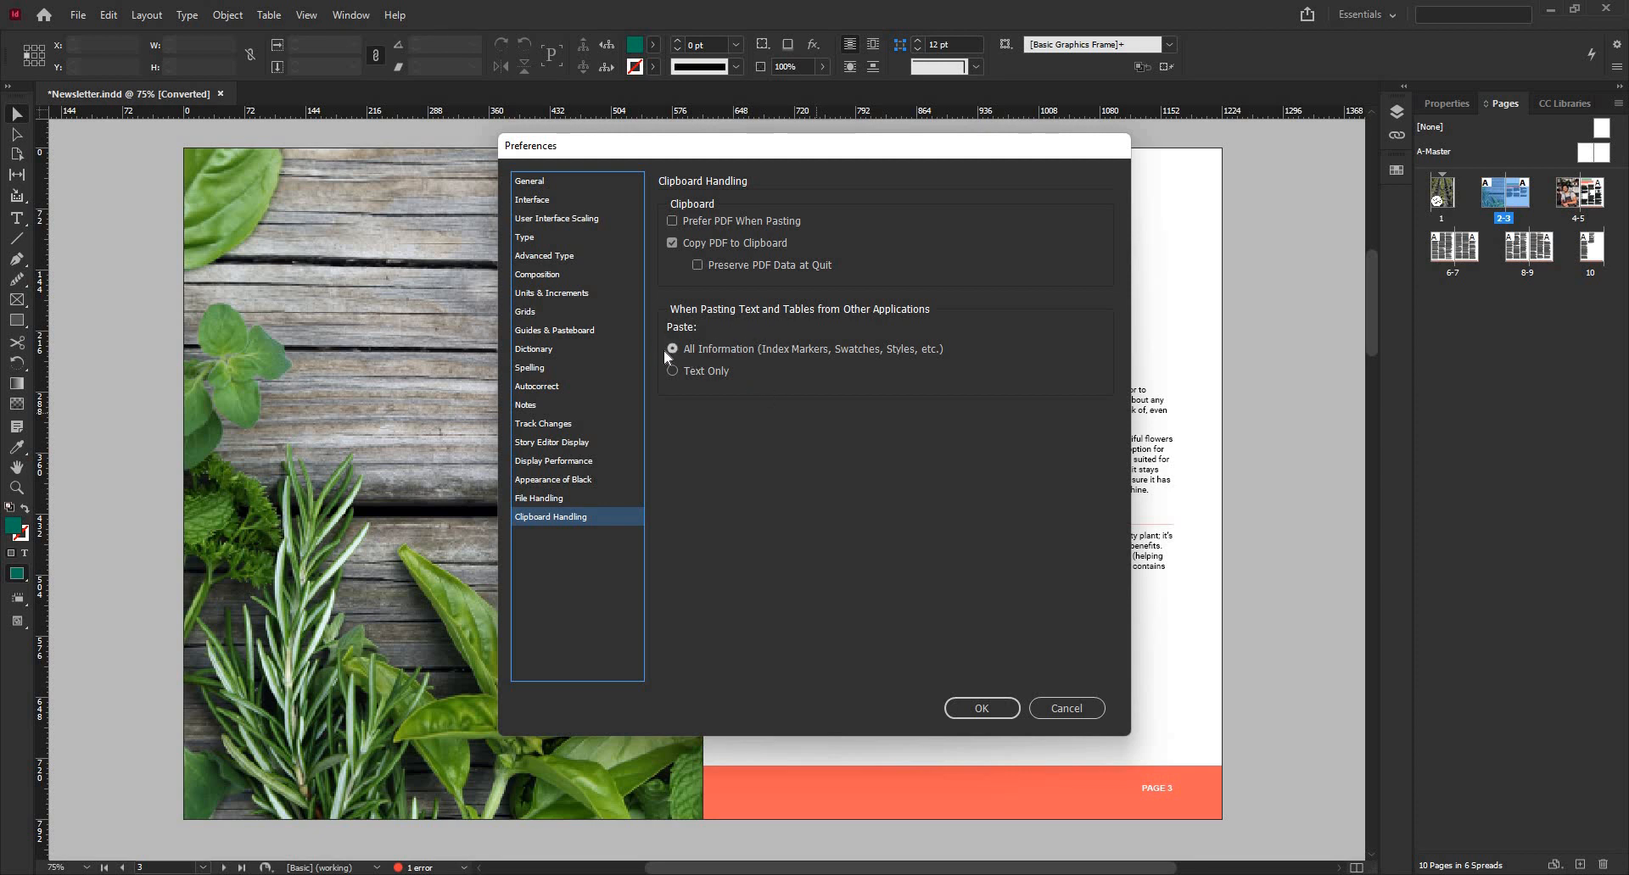
click(993, 709)
click(982, 702)
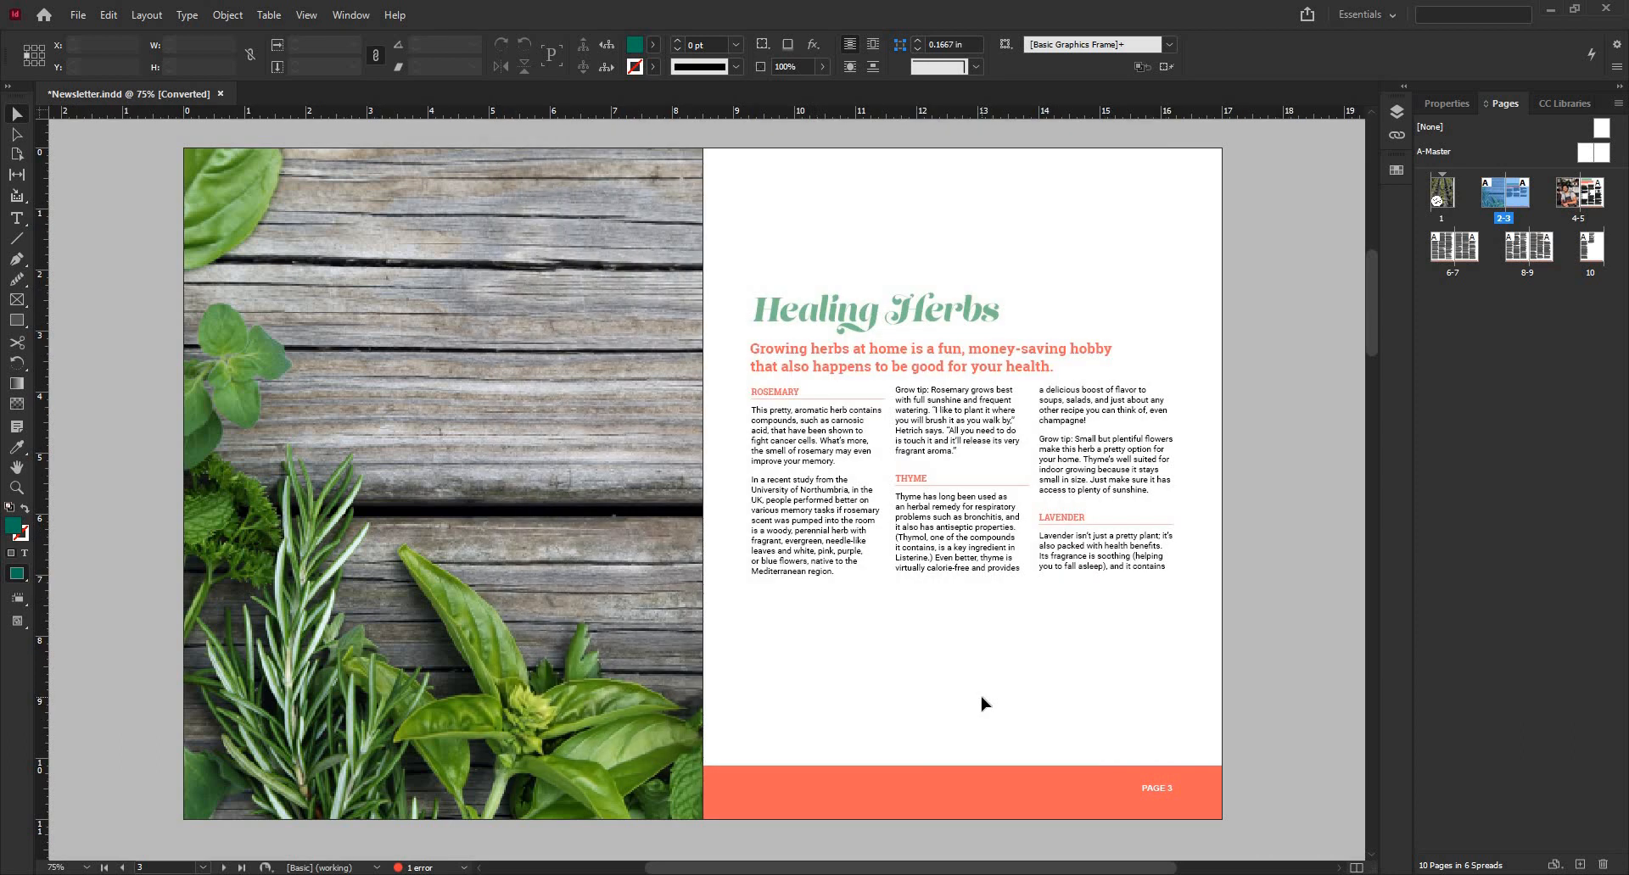